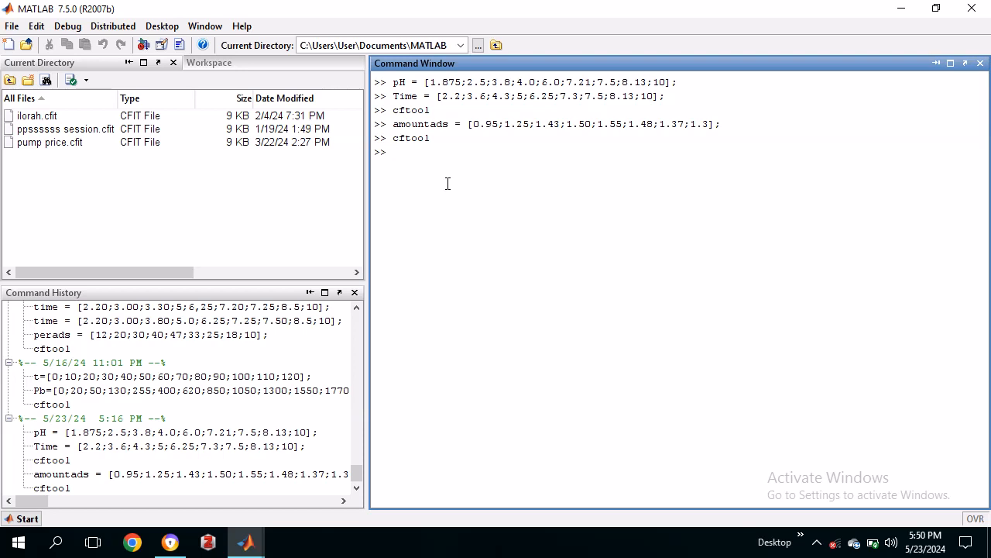
# Step: Try to define the vector Xi = [2,2;2.98;3.76;4.54;5.32;6.1;6.88;7.66;8.44;9.22;10]; in the Command Window
pyautogui.write('Xim')
pyautogui.press('BackSpace')
pyautogui.write('=b')
pyautogui.press('BackSpace')
pyautogui.write('[2,2;2.98;3.76;4.54;5.32;8')
pyautogui.press('BackSpace')
pyautogui.write('6.1;6.88;7.66;8.44;9.22')
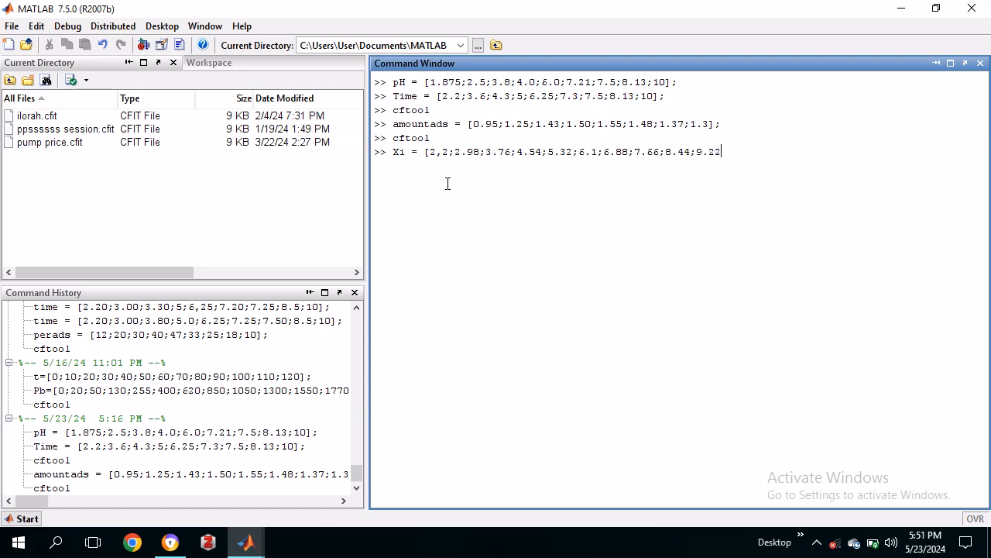
pyautogui.write(';10];')
pyautogui.press('Return')
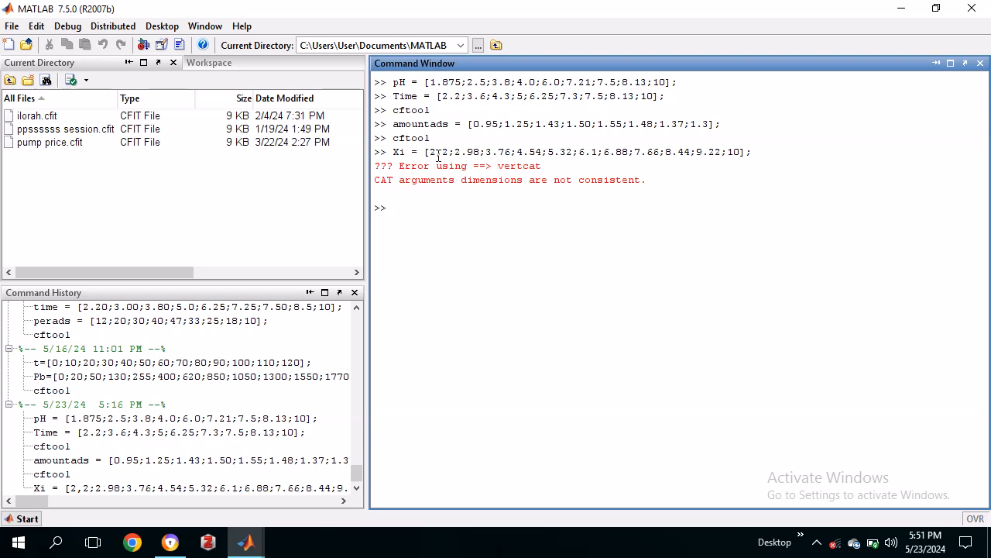
# Step: Reuse the failed Xi command with its first value corrected to 2.2 and run it
pyautogui.write('X')
pyautogui.moveTo(392, 151); pyautogui.dragTo(772, 150)
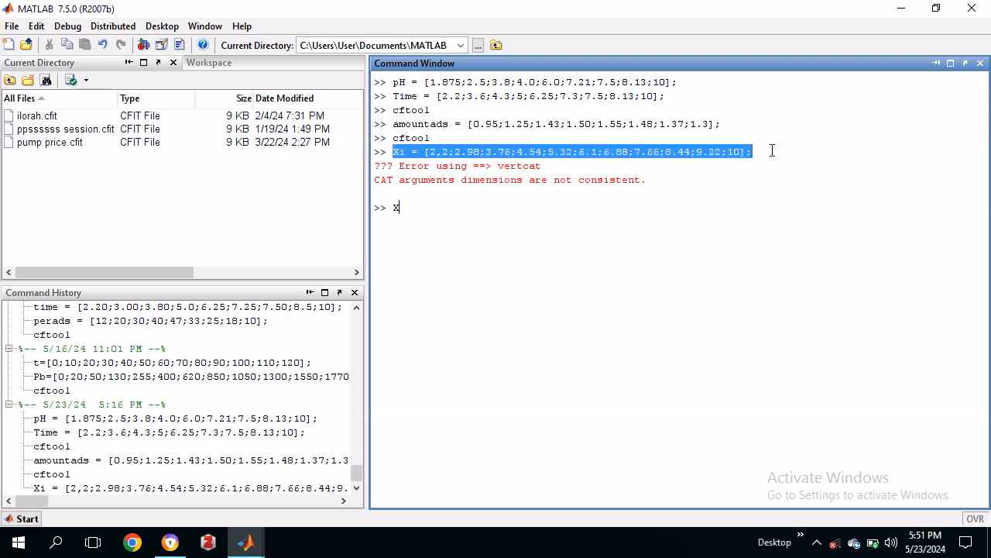
pyautogui.hotkey('ctrl', 'c')
pyautogui.click(633, 224)
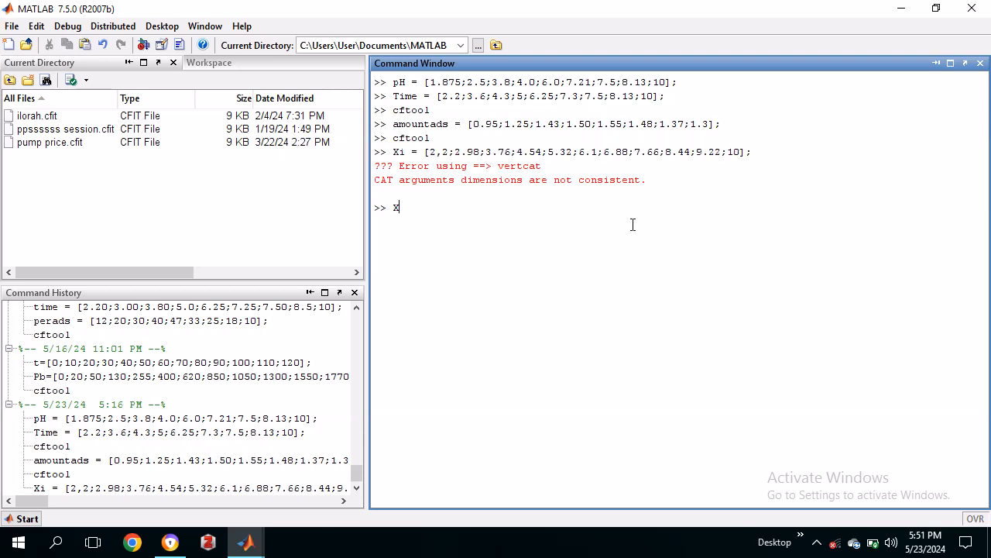
pyautogui.press('BackSpace')
pyautogui.hotkey('ctrl', 'v')
pyautogui.doubleClick(439, 209)
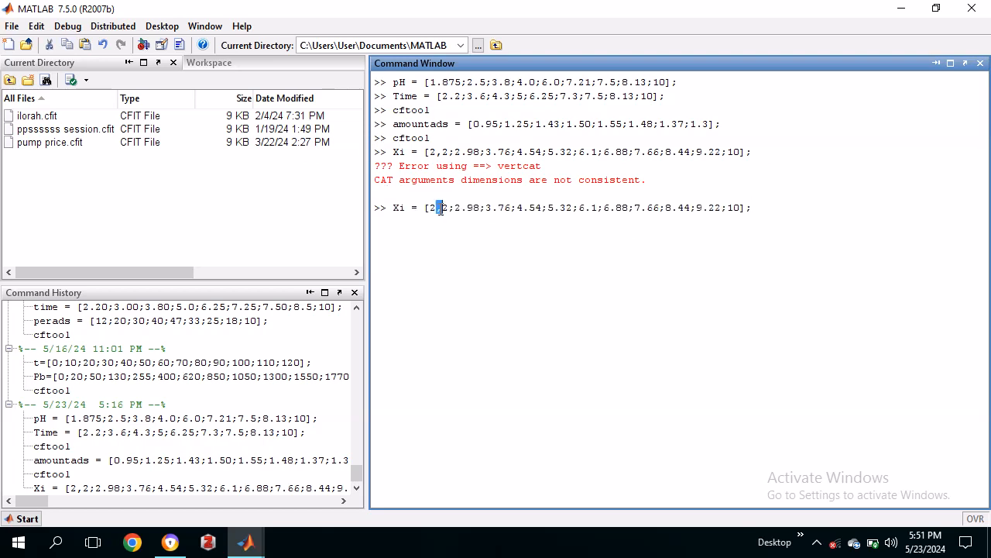
pyautogui.press('BackSpace')
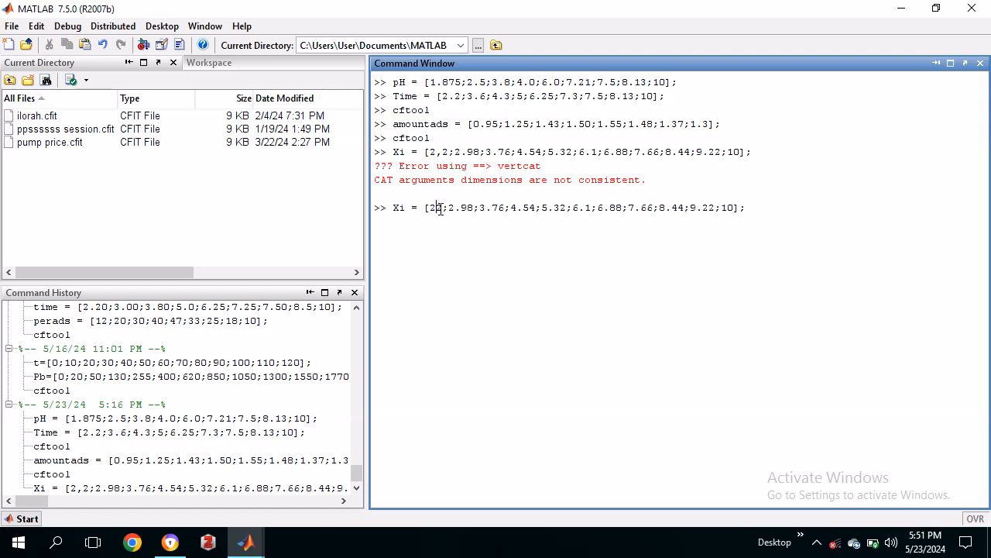
pyautogui.write(';')
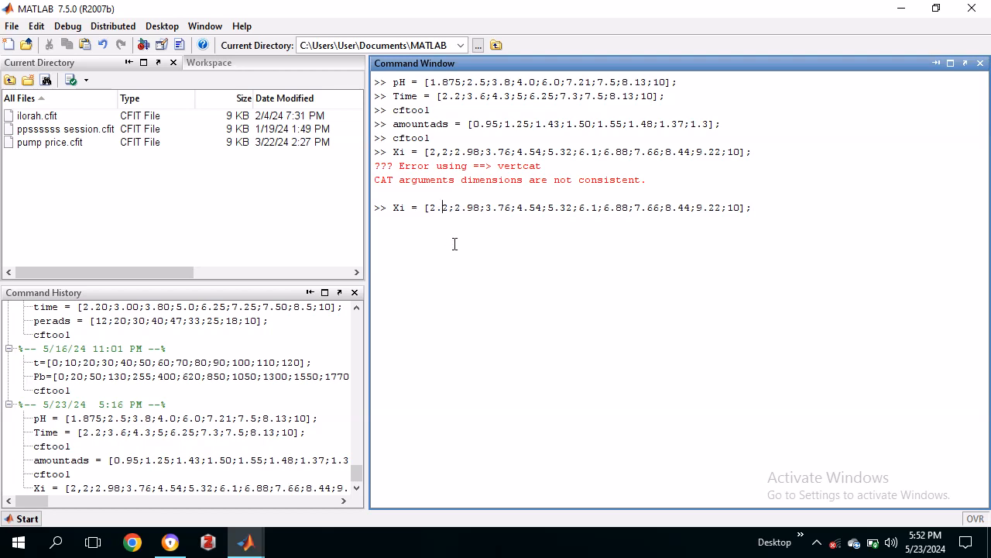
pyautogui.click(761, 219)
pyautogui.press('Return')
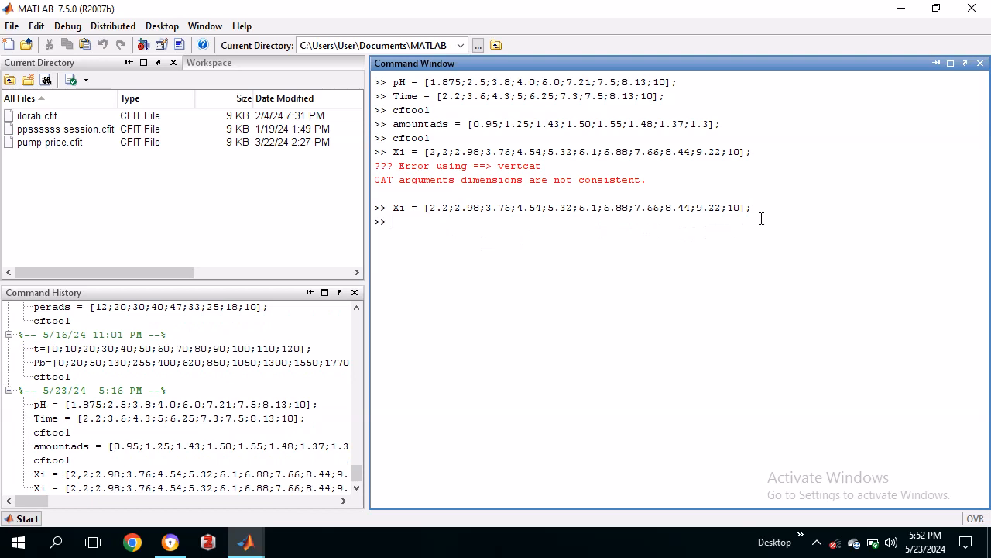
# Step: Define the vector IntXi = [0;1.35026;3.47837;6.24723;9.76016;13.961;18.833;24.362;30.532;37.328;44.736]; in the Command Window
pyautogui.write('Int X')
pyautogui.press('BackSpace')
pyautogui.press('BackSpace')
pyautogui.write('x')
pyautogui.press('BackSpace')
pyautogui.write('Xi = [0;1')
pyautogui.write('.35026;3.47837;')
pyautogui.write('6.24723')
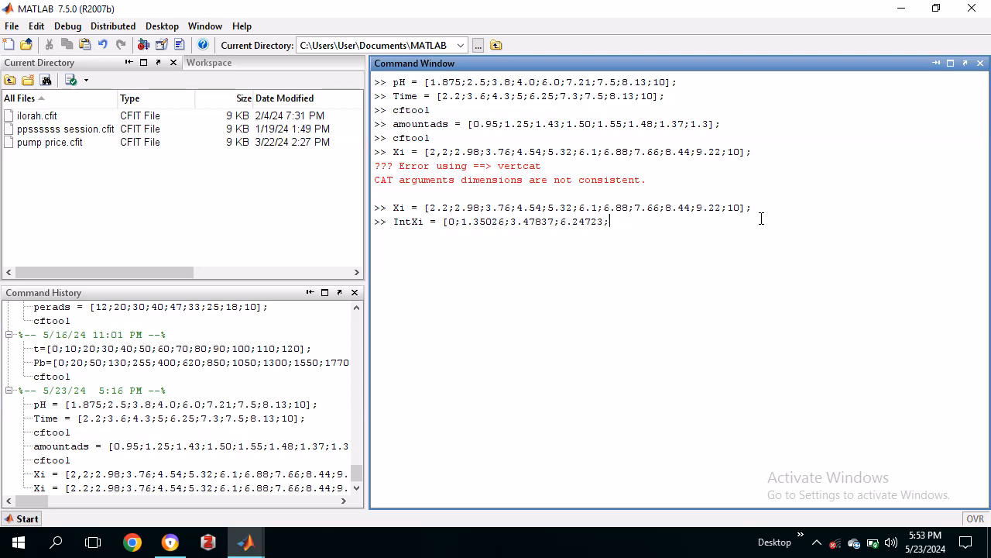
pyautogui.write(';9.76016;13.960')
pyautogui.press('BackSpace')
pyautogui.write('1;18.833')
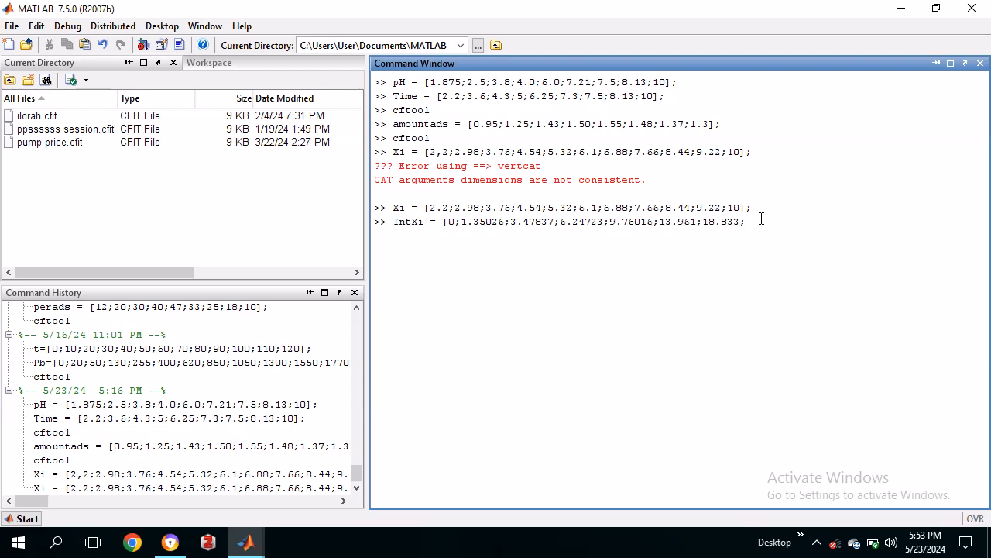
pyautogui.write(';24.362;30.532;37.327')
pyautogui.press('BackSpace')
pyautogui.write('8;44.736];')
pyautogui.press('Return')
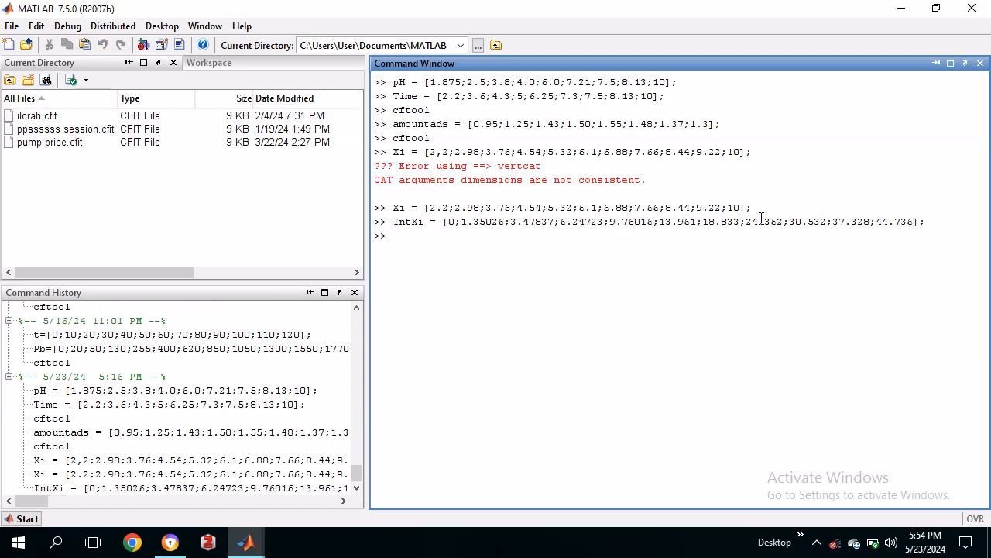
# Step: Launch the Curve Fitting Tool with cftool and create a data set with Xi as X data and IntXi as Y data
pyautogui.write('cftool')
pyautogui.press('Return')
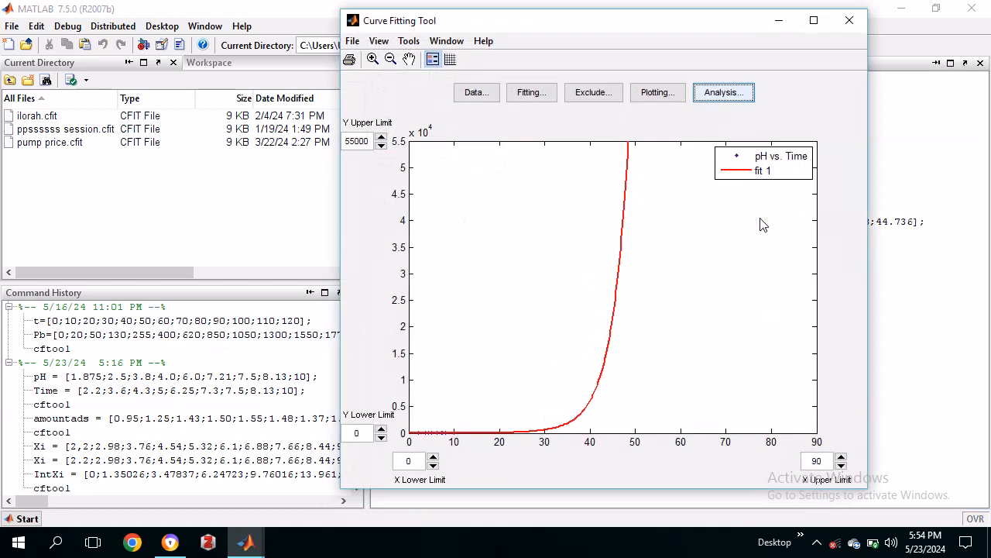
pyautogui.click(478, 98)
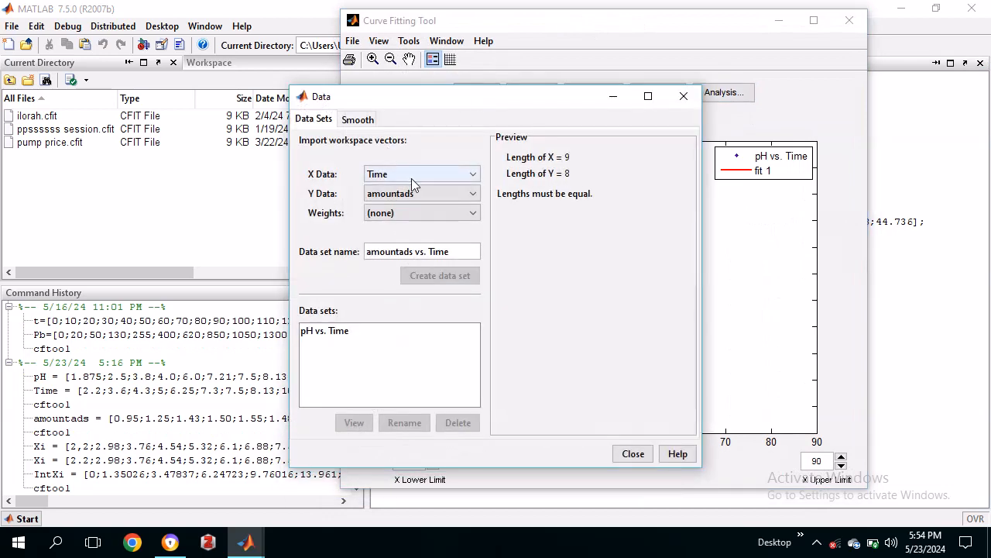
pyautogui.click(411, 178)
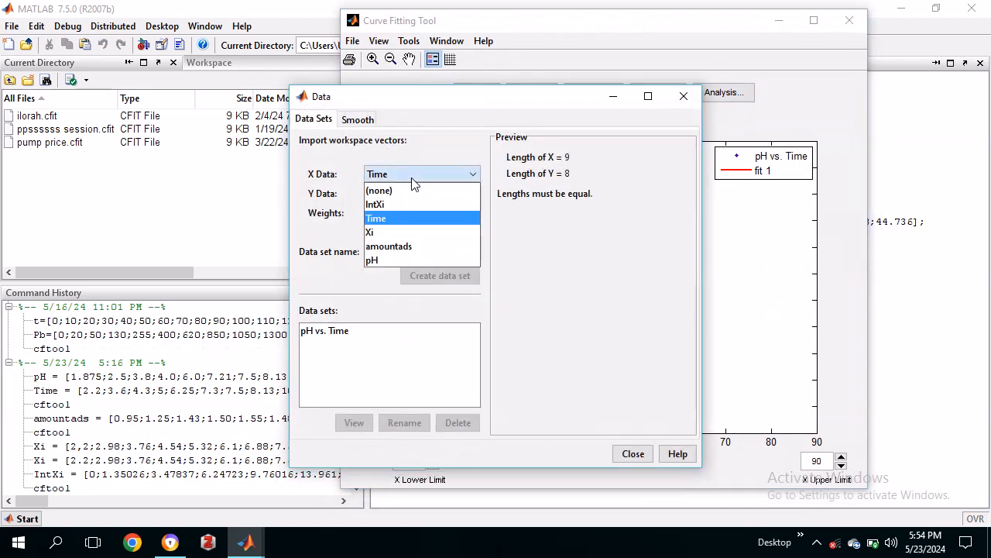
pyautogui.click(394, 231)
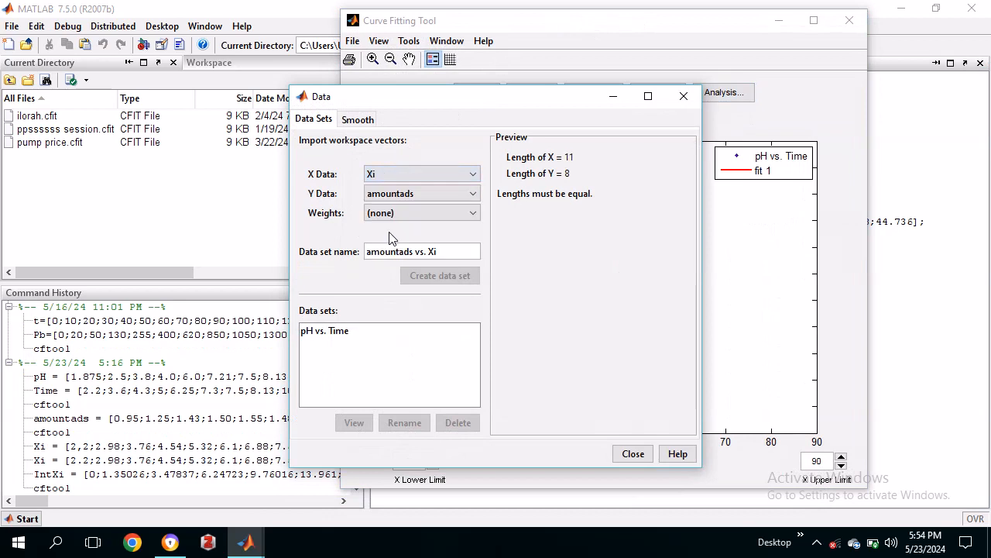
pyautogui.click(424, 193)
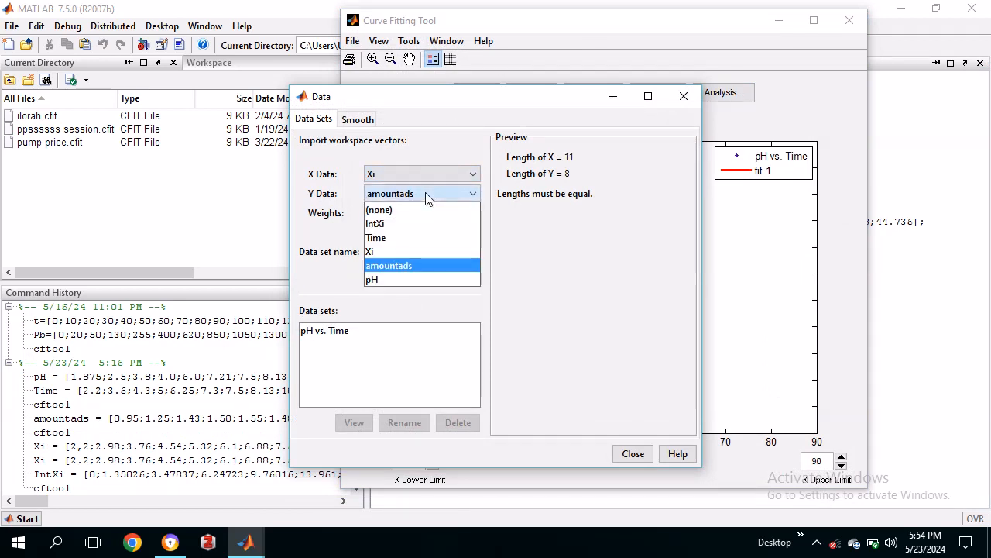
pyautogui.click(383, 224)
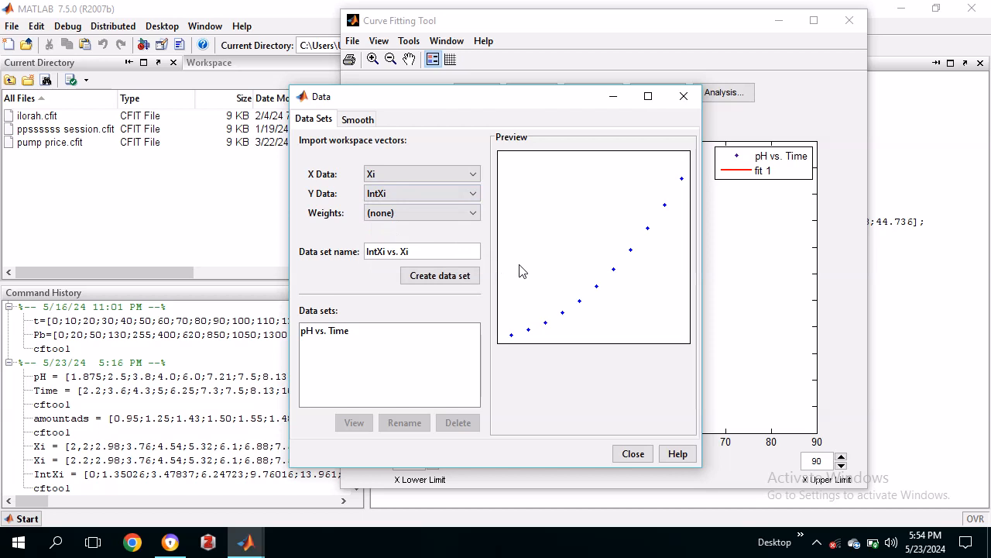
pyautogui.click(447, 277)
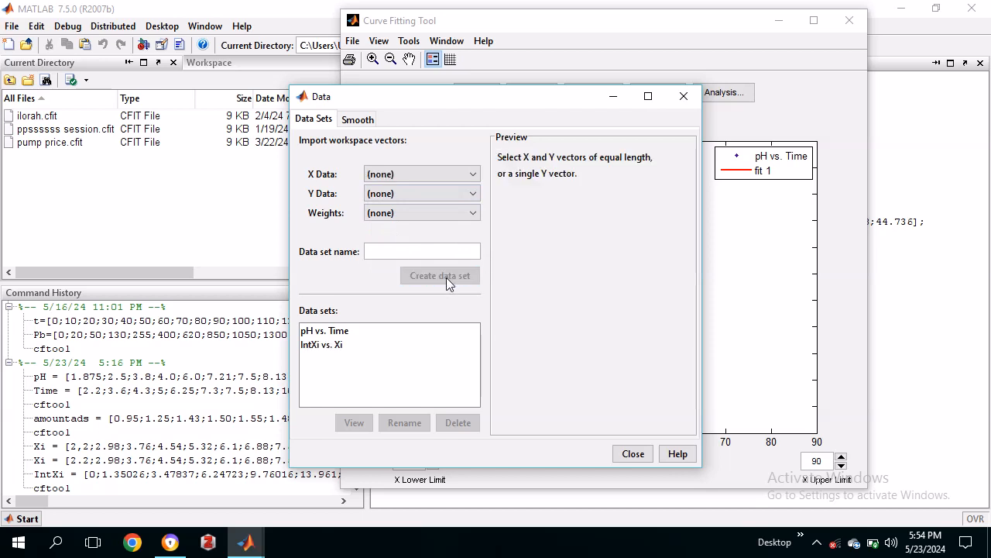
pyautogui.click(629, 455)
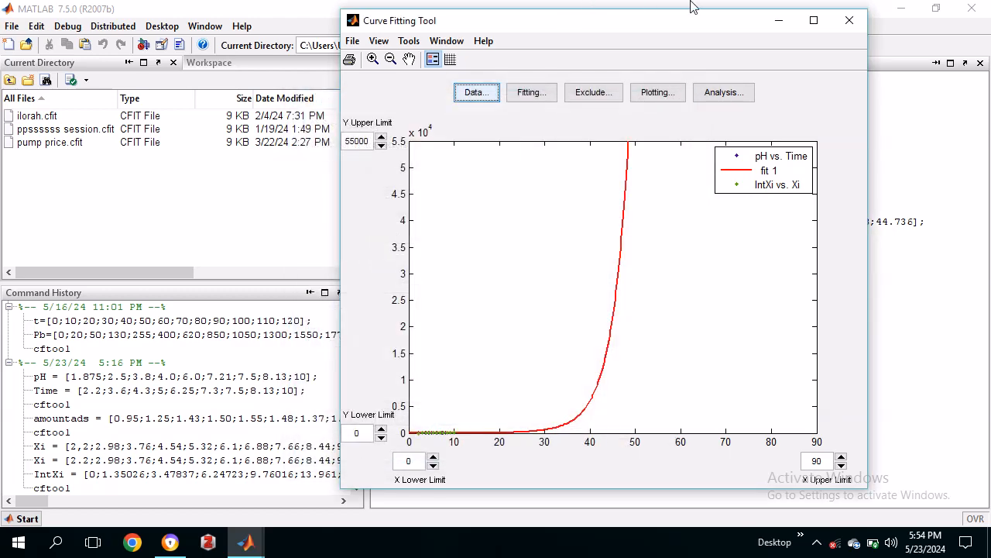
# Step: Hide the pH vs. Time data set from the plot, leaving IntXi vs. Xi plotted
pyautogui.click(662, 93)
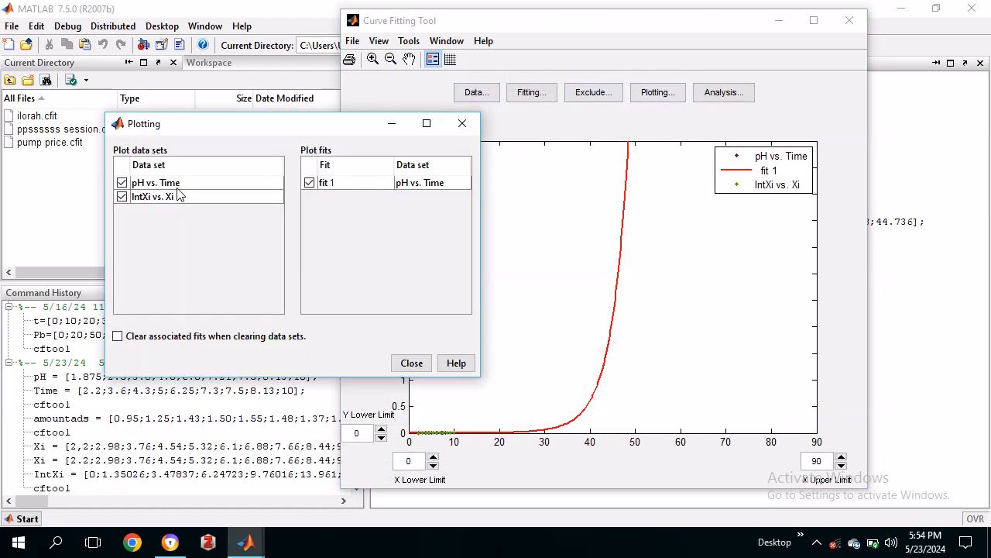
pyautogui.click(122, 183)
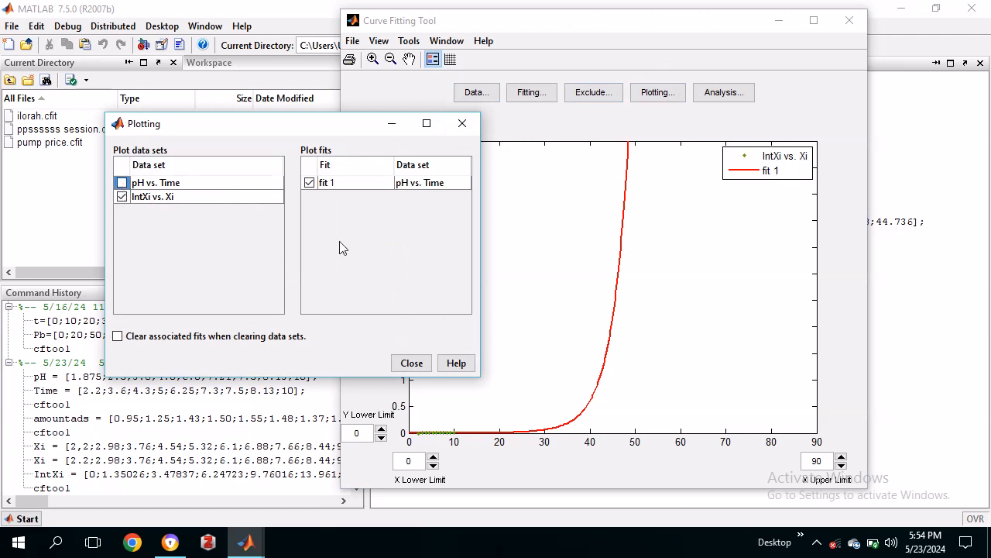
pyautogui.click(454, 362)
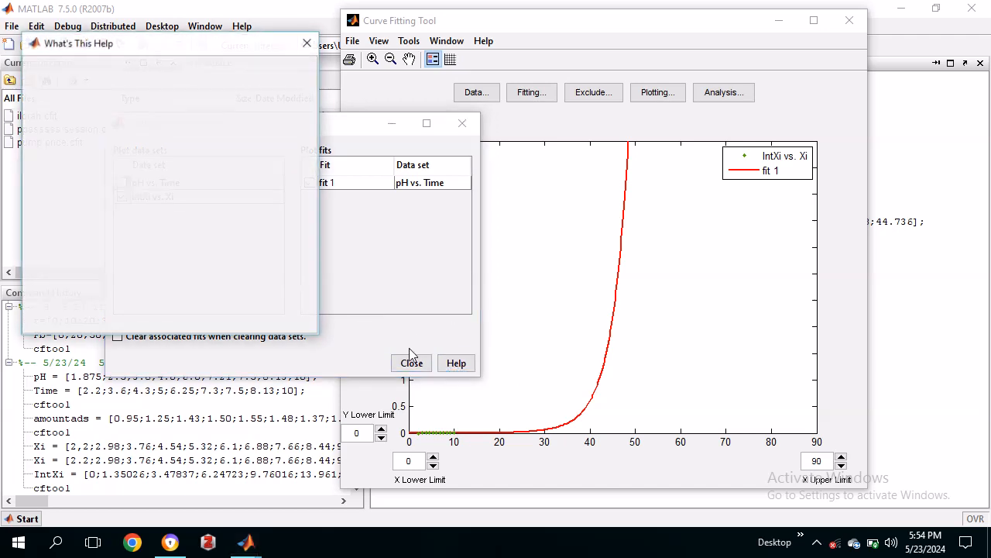
pyautogui.click(307, 45)
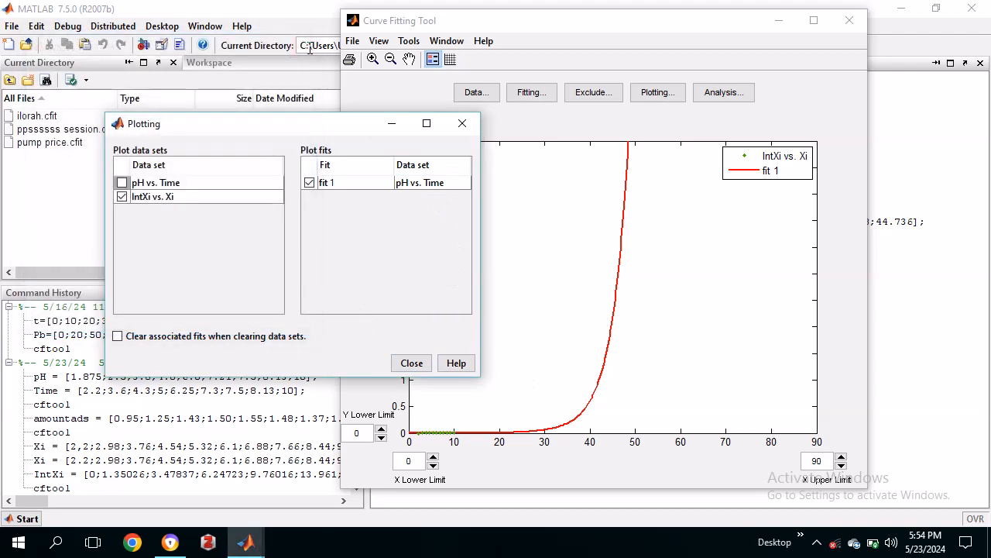
# Step: Assign the IntXi vs. Xi data set to fit 1 and keep Custom Equations as the type of fit
pyautogui.click(532, 93)
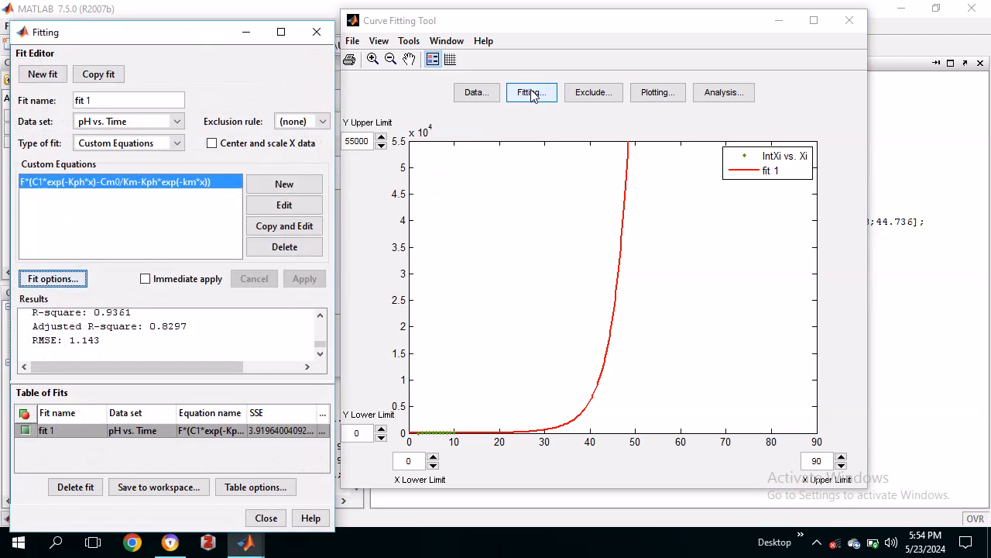
pyautogui.click(174, 124)
pyautogui.click(156, 151)
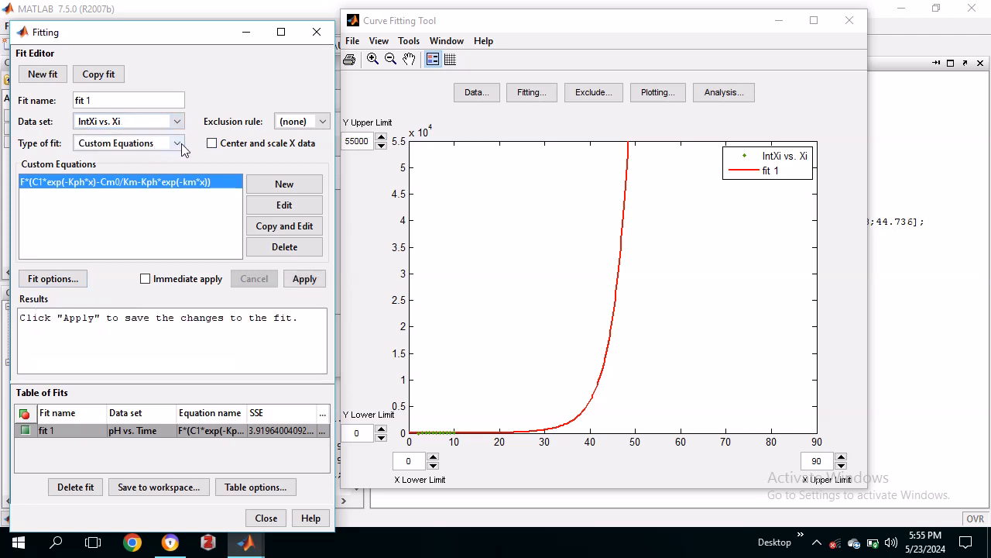
pyautogui.click(181, 145)
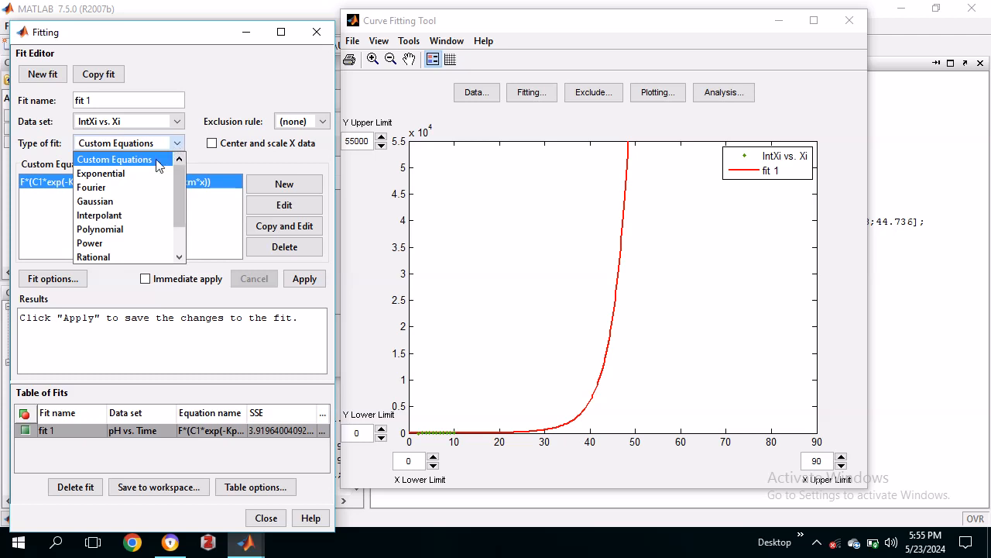
pyautogui.click(155, 165)
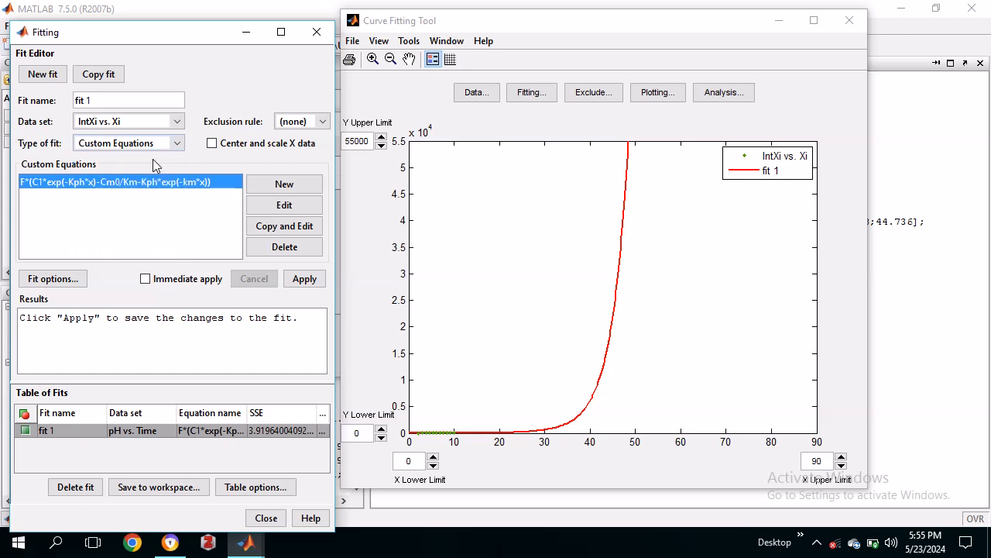
# Step: Start a new general custom equation for the fit and clear its default expression a*exp(-b*x)+c
pyautogui.click(283, 186)
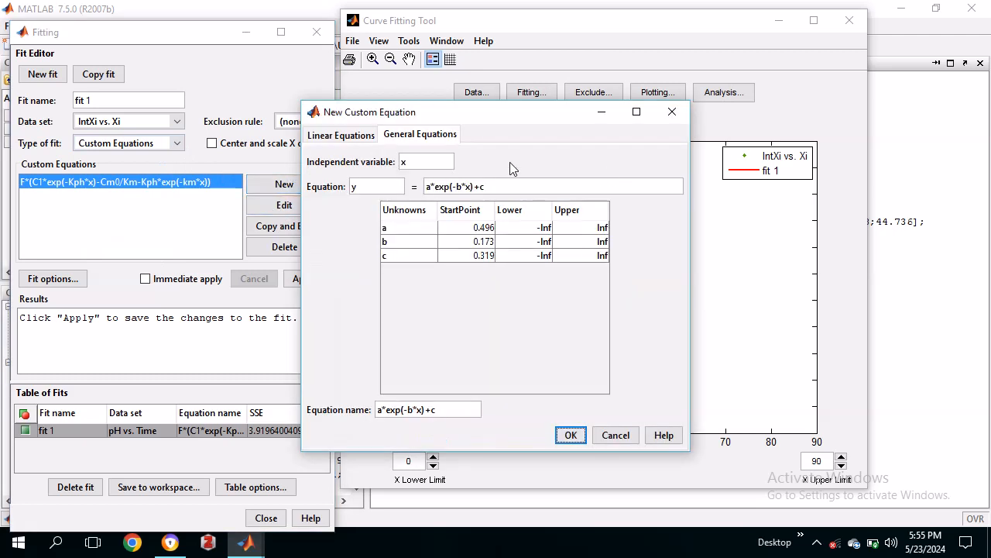
pyautogui.click(448, 136)
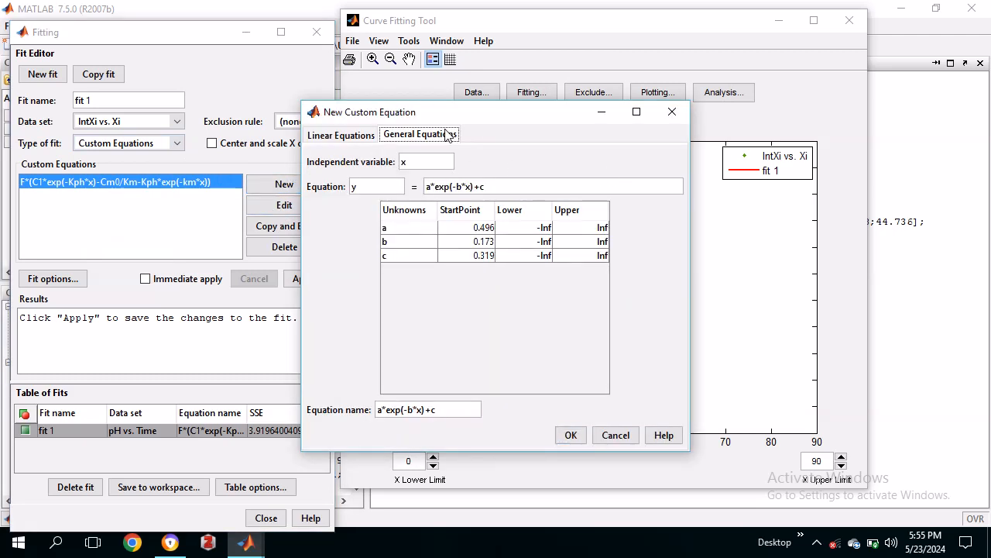
pyautogui.click(484, 186)
pyautogui.press('BackSpace')
pyautogui.press('BackSpace')
pyautogui.press('BackSpace')
pyautogui.press('BackSpace')
pyautogui.press('BackSpace')
pyautogui.press('BackSpace')
pyautogui.press('BackSpace')
pyautogui.press('BackSpace')
pyautogui.press('BackSpace')
pyautogui.press('BackSpace')
pyautogui.press('BackSpace')
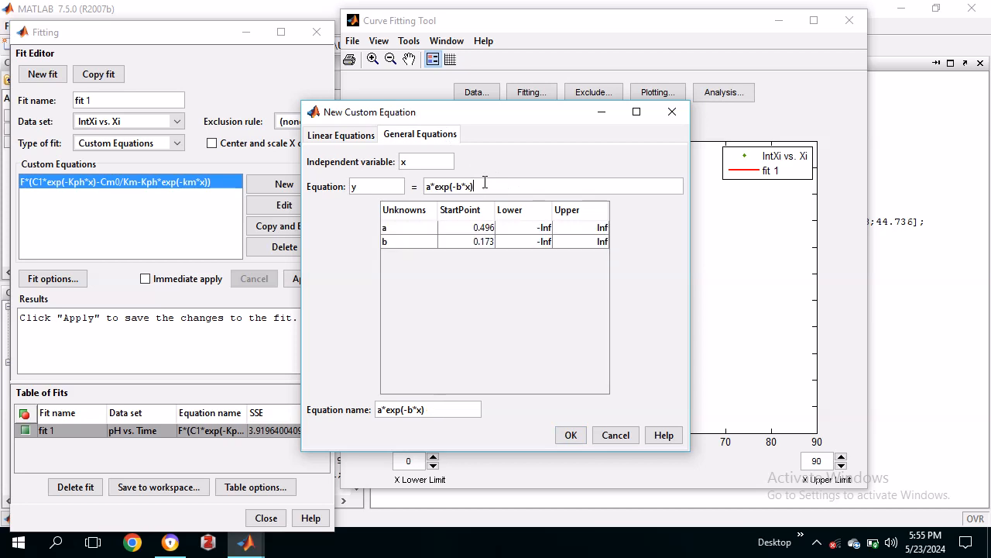
pyautogui.press('BackSpace')
pyautogui.press('BackSpace')
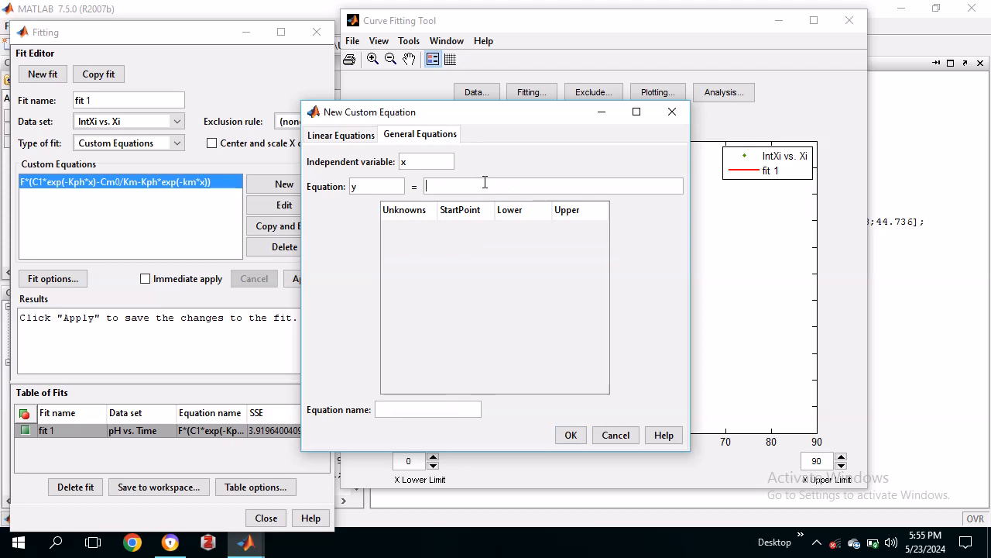
# Step: Begin the custom equation for y with the terms Kb-C1/kph*exp(-Kph*x)
pyautogui.write('Kb-C1/kph')
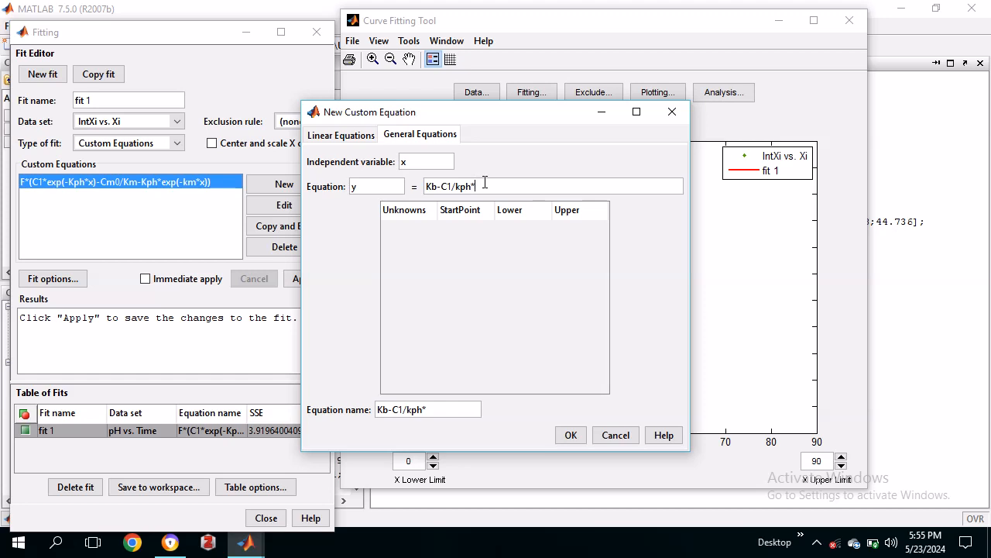
pyautogui.write('*exp(-Kph8')
pyautogui.press('BackSpace')
pyautogui.write('*')
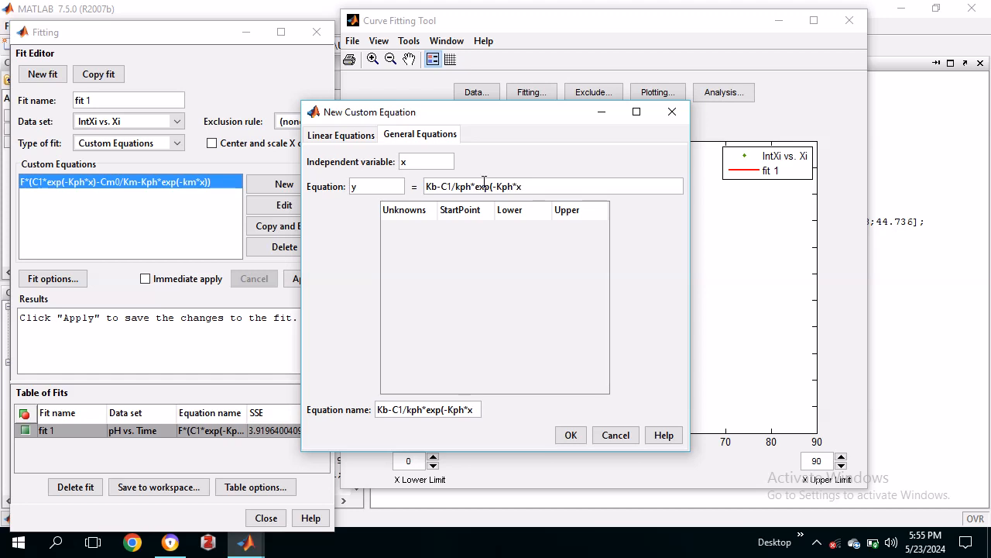
pyautogui.write('x)')
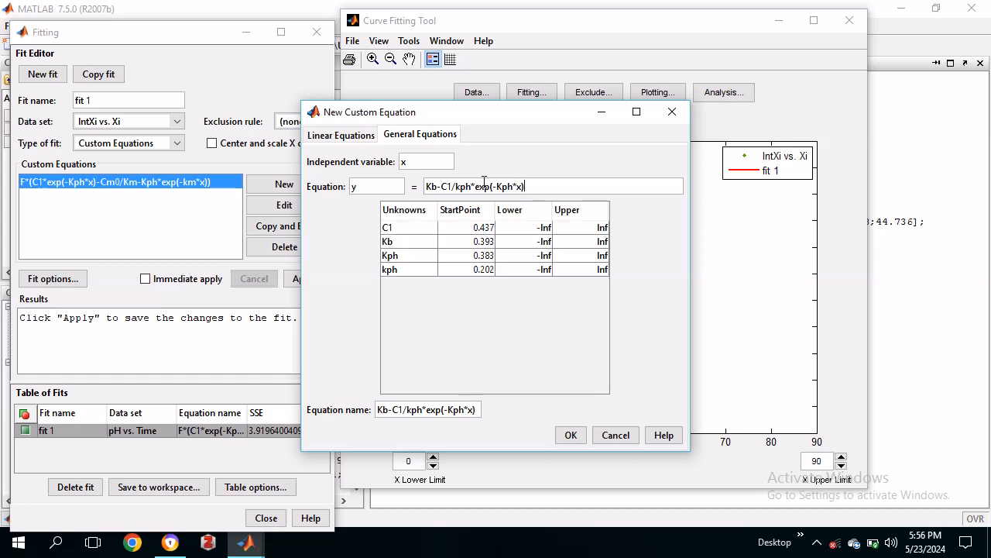
# Step: Append +Cm0/Km to the end of the custom equation
pyautogui.write('+')
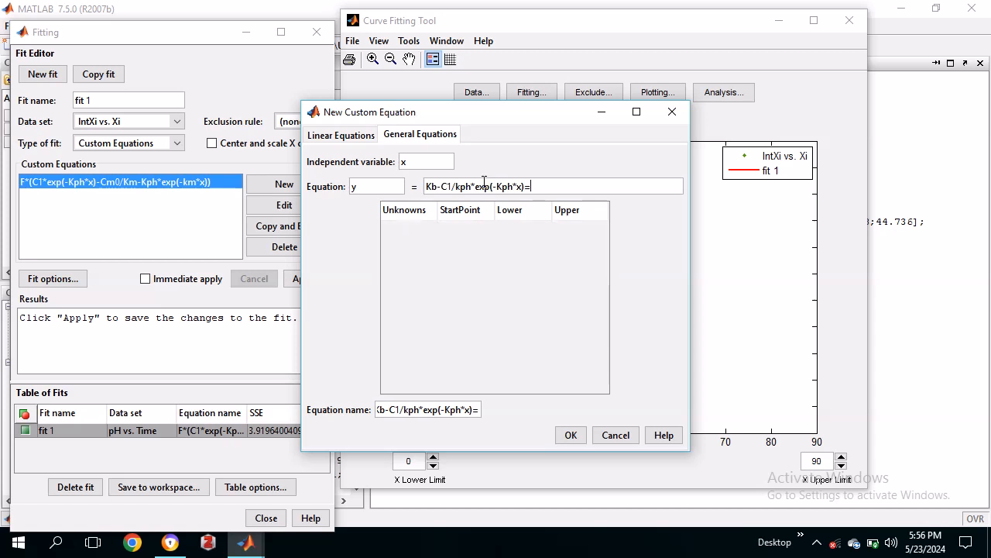
pyautogui.press('BackSpace')
pyautogui.write('+c')
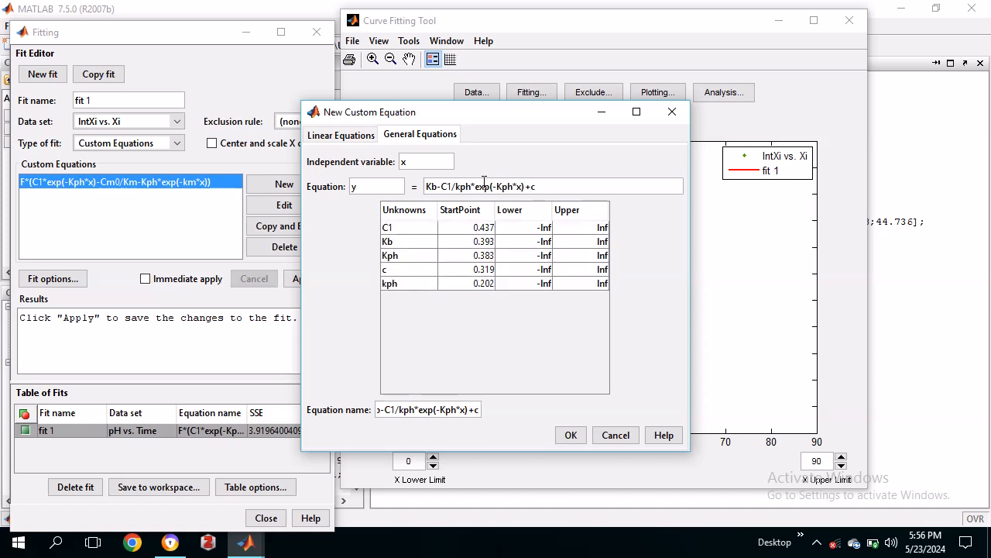
pyautogui.press('BackSpace')
pyautogui.write('c')
pyautogui.press('BackSpace')
pyautogui.write('C')
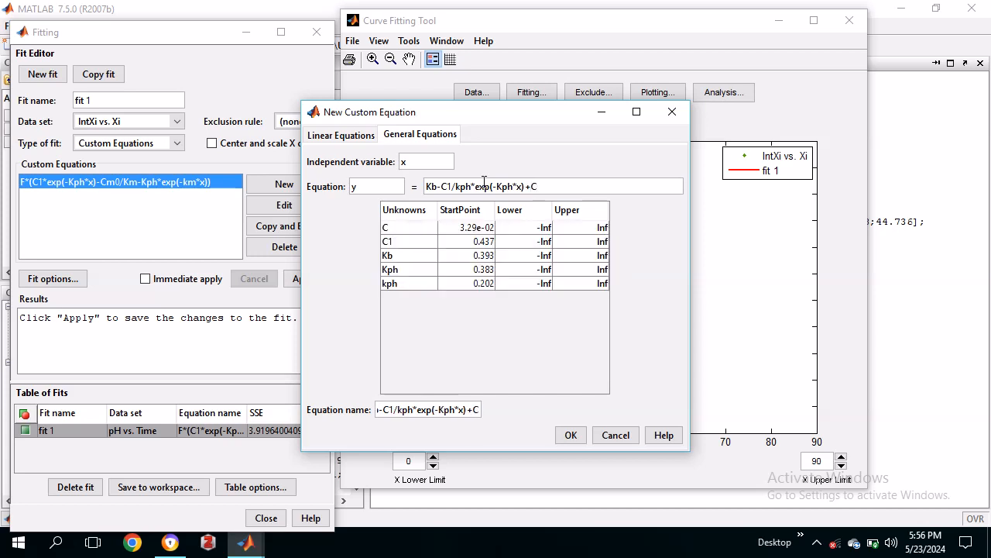
pyautogui.write('m0')
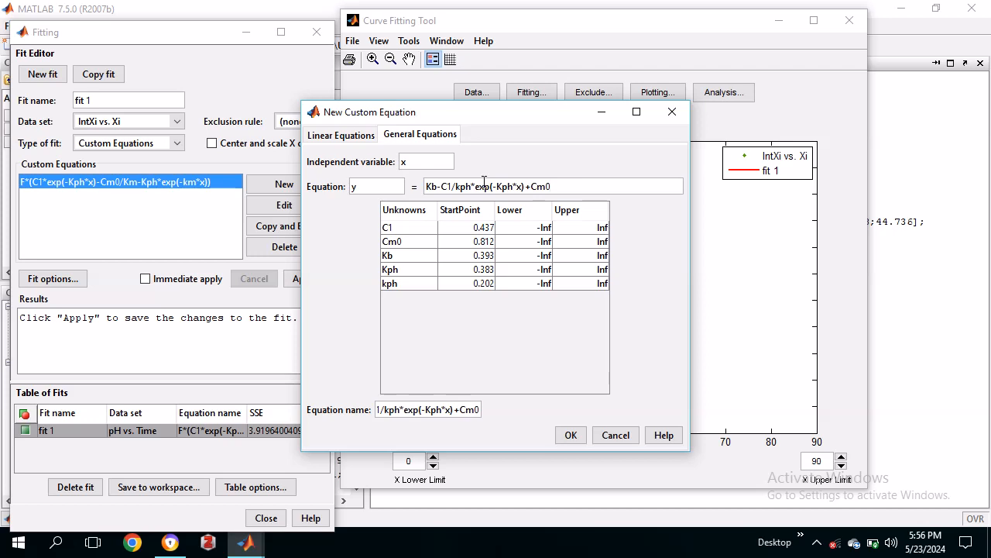
pyautogui.write('/')
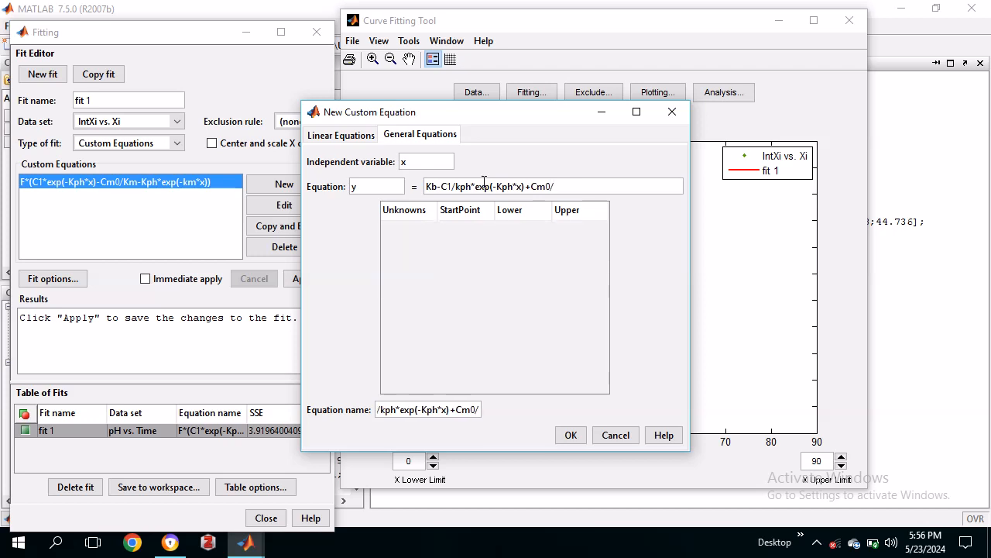
pyautogui.write('Km')
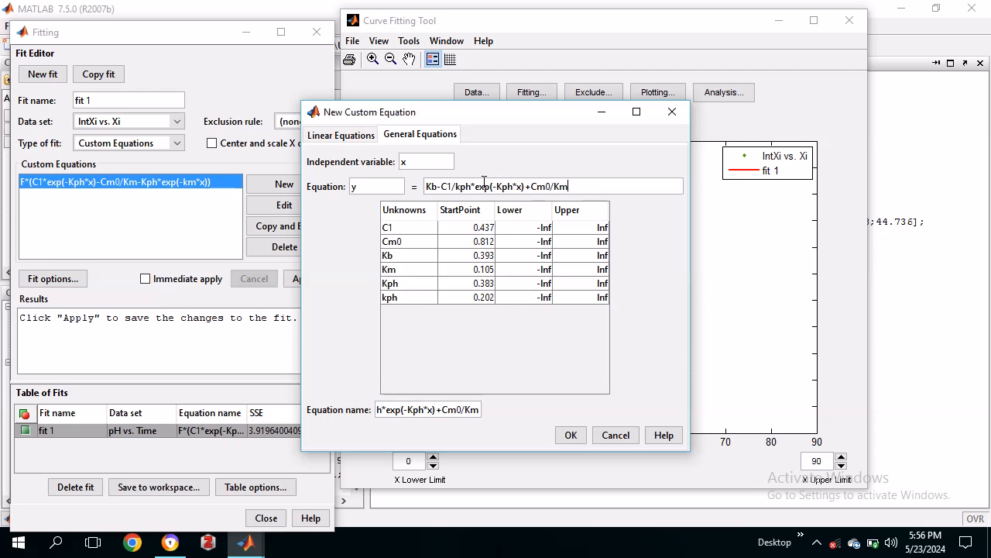
# Step: Append the bracketed difference (Km-Kph) directly after Cm0/Km in the equation
pyautogui.write('(')
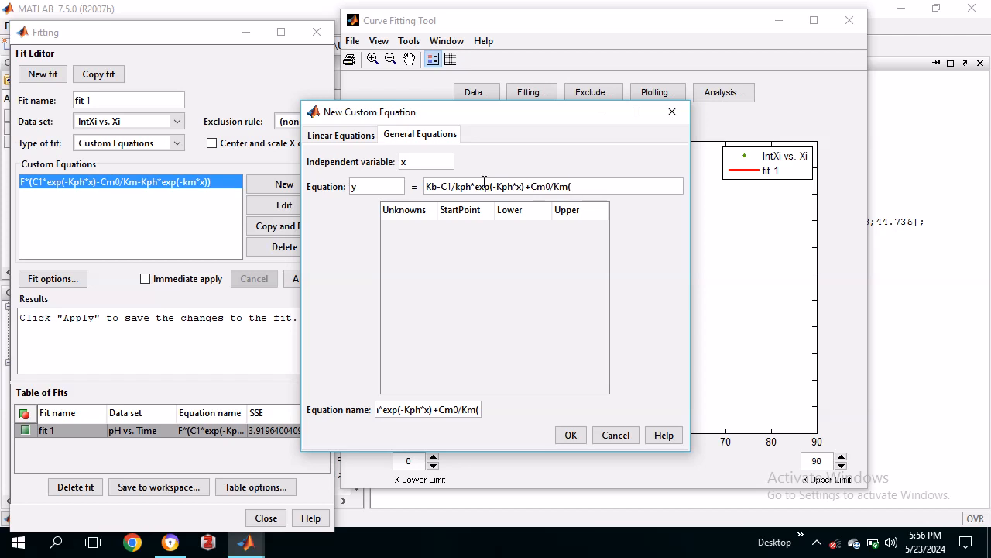
pyautogui.write('Km')
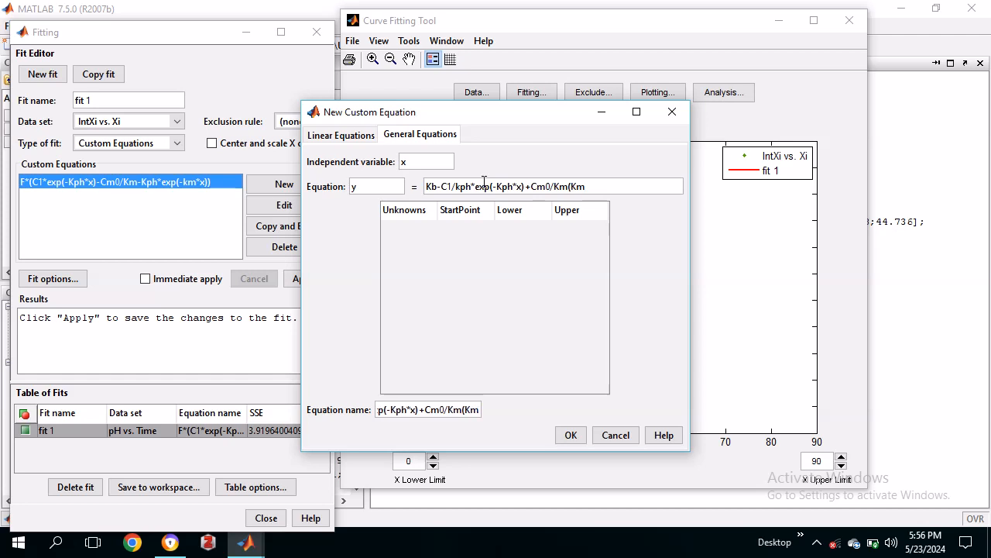
pyautogui.write('-Kph')
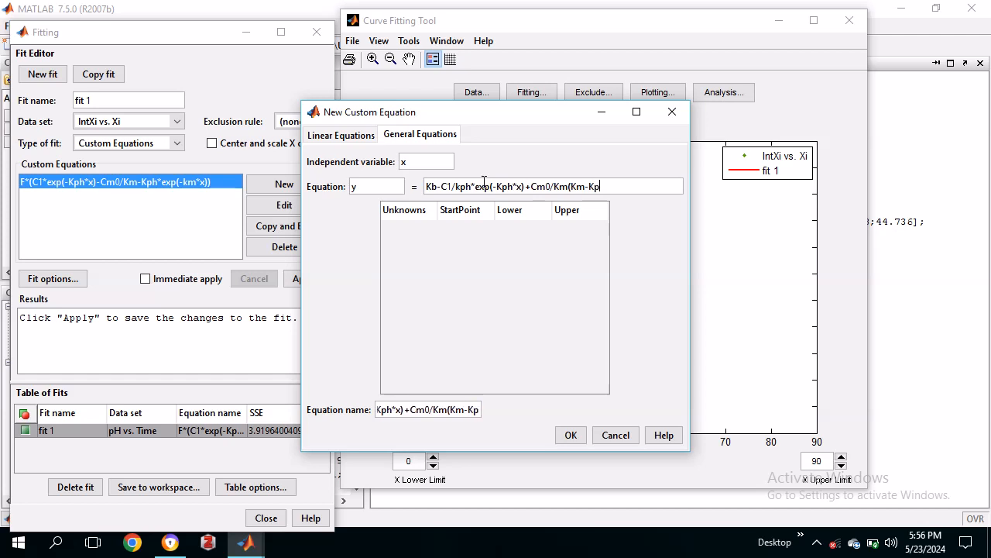
pyautogui.write('0')
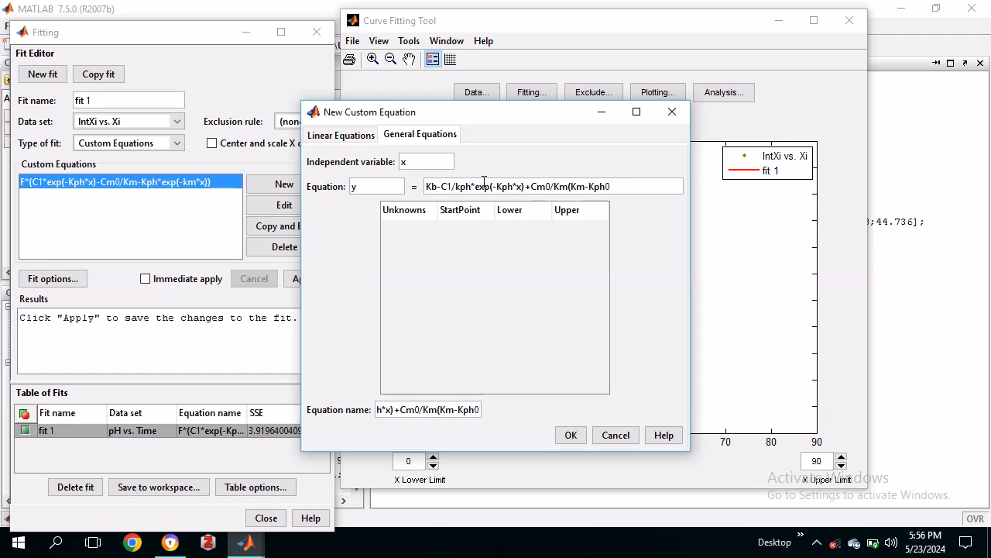
pyautogui.press('BackSpace')
pyautogui.write(')')
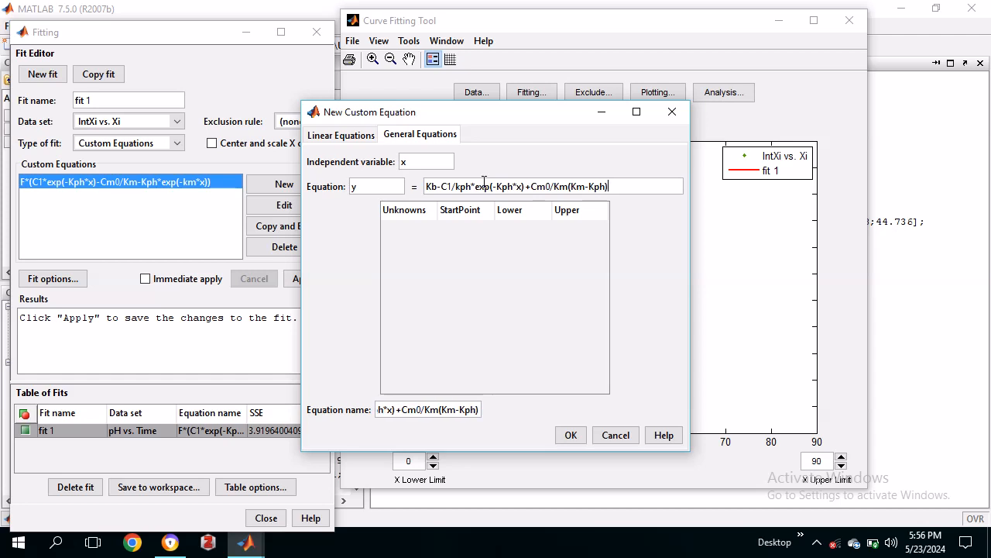
# Step: Append the exponential factor *exp(-Km*x) after (Km-Kph) in the equation
pyautogui.write('8')
pyautogui.press('BackSpace')
pyautogui.write('*exp')
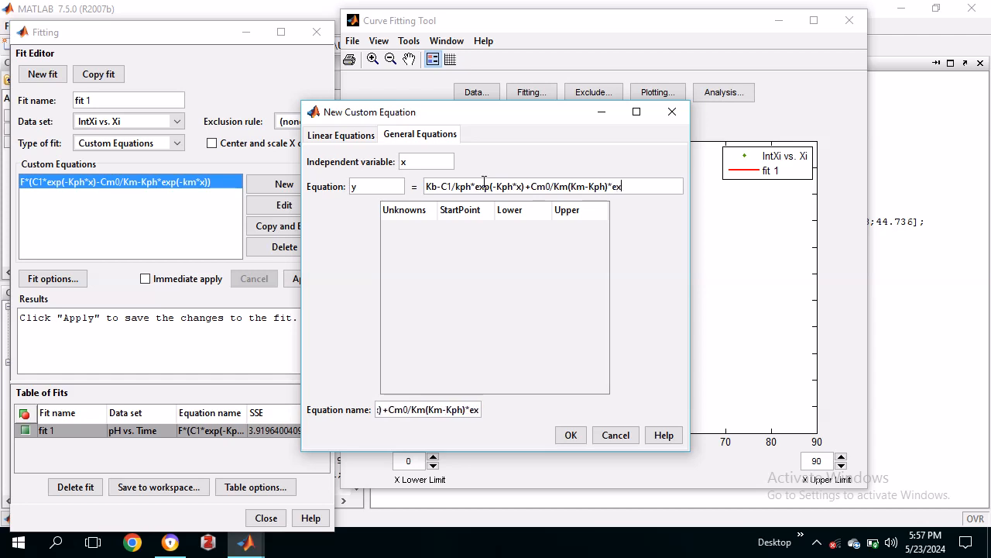
pyautogui.write('(')
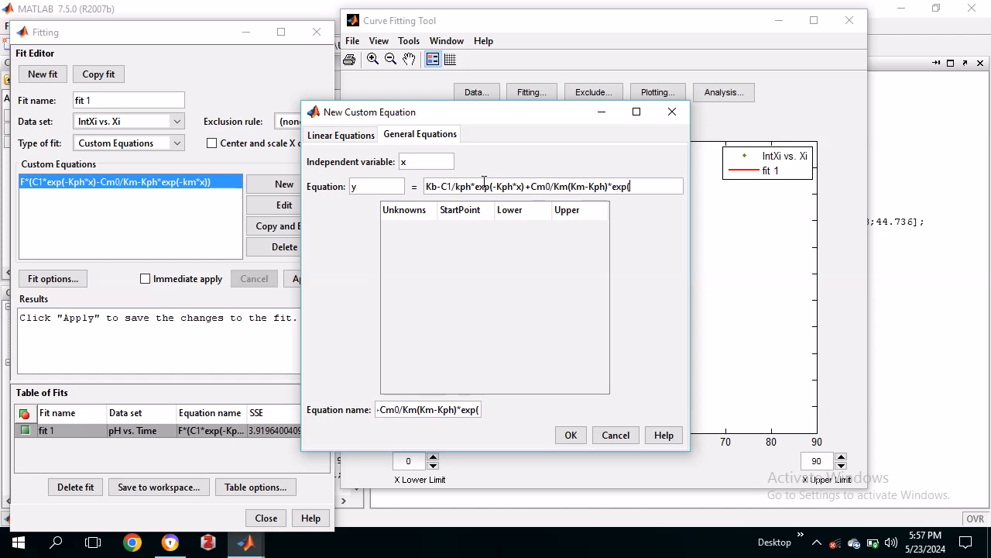
pyautogui.write('-')
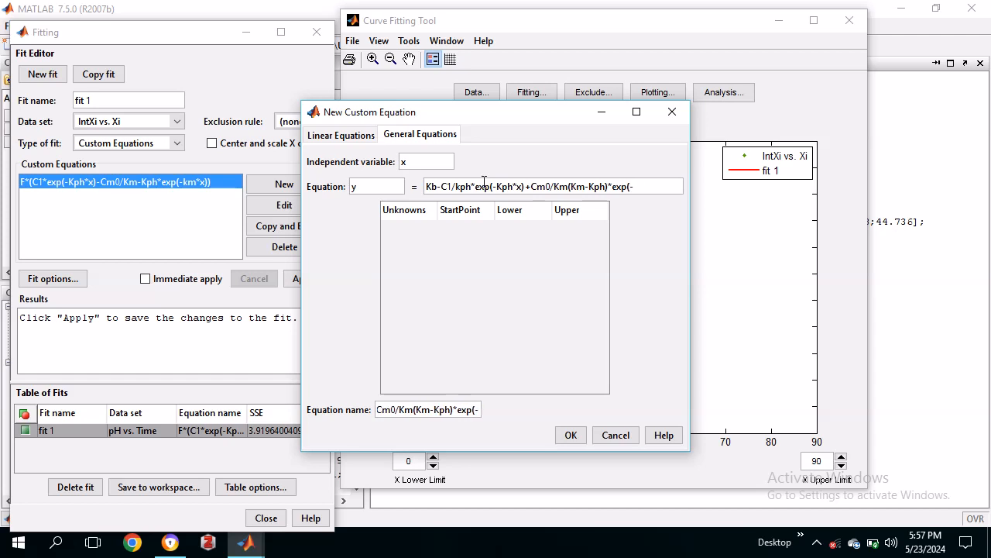
pyautogui.write('Km')
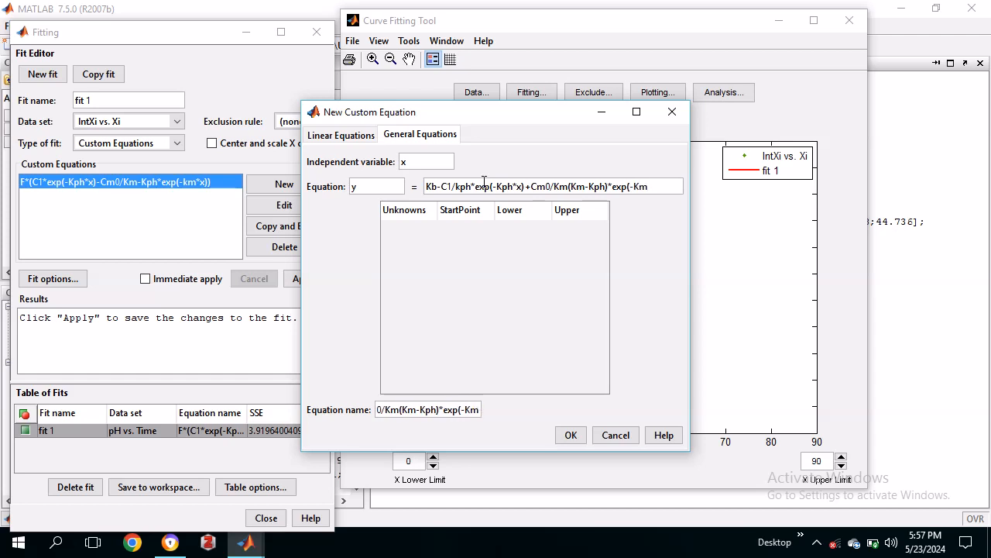
pyautogui.write('*X')
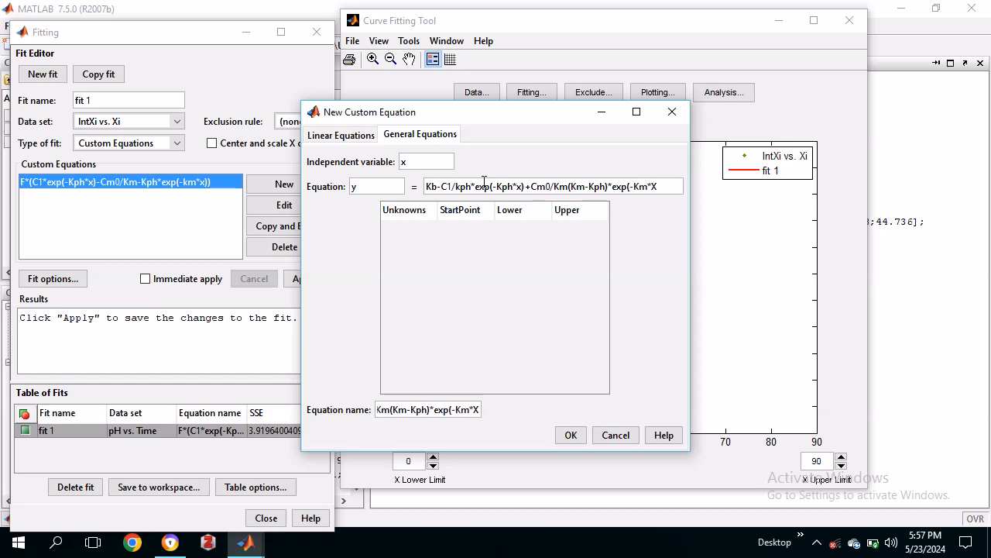
pyautogui.press('BackSpace')
pyautogui.write('x)')
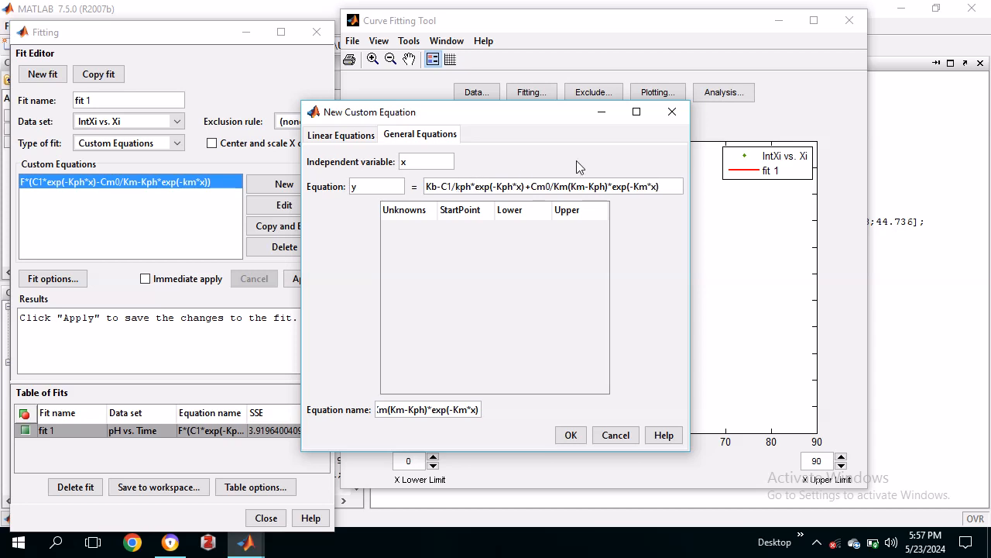
# Step: Insert a multiplication sign after the second exp so the factor reads exp*(-Km*x)
pyautogui.click(628, 186)
pyautogui.write('8')
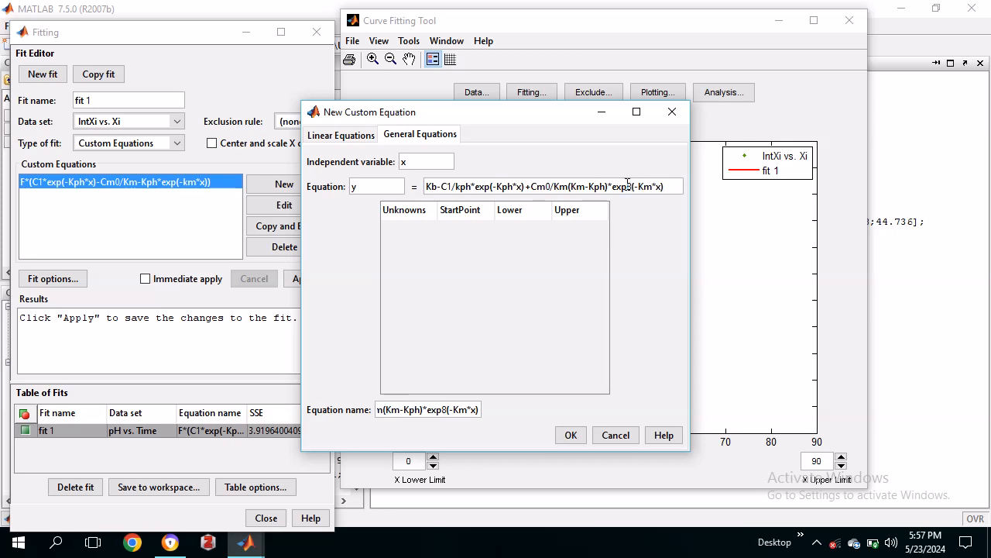
pyautogui.press('BackSpace')
pyautogui.write('*')
pyautogui.press('BackSpace')
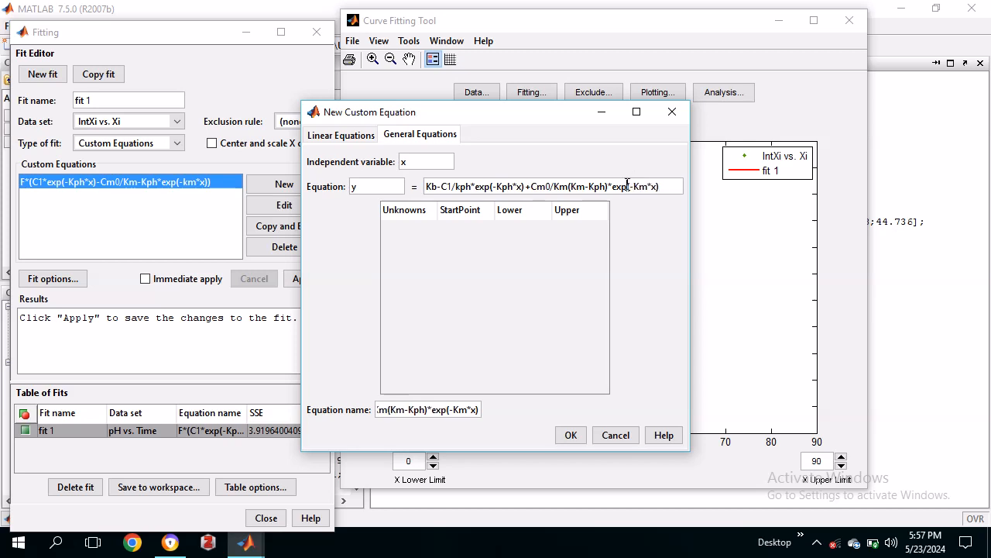
pyautogui.write('*')
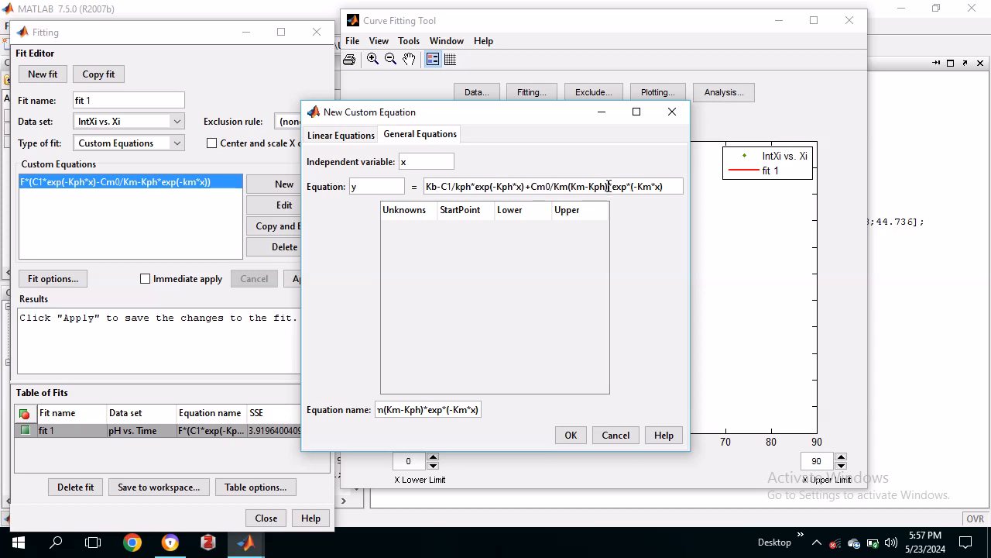
pyautogui.write(')')
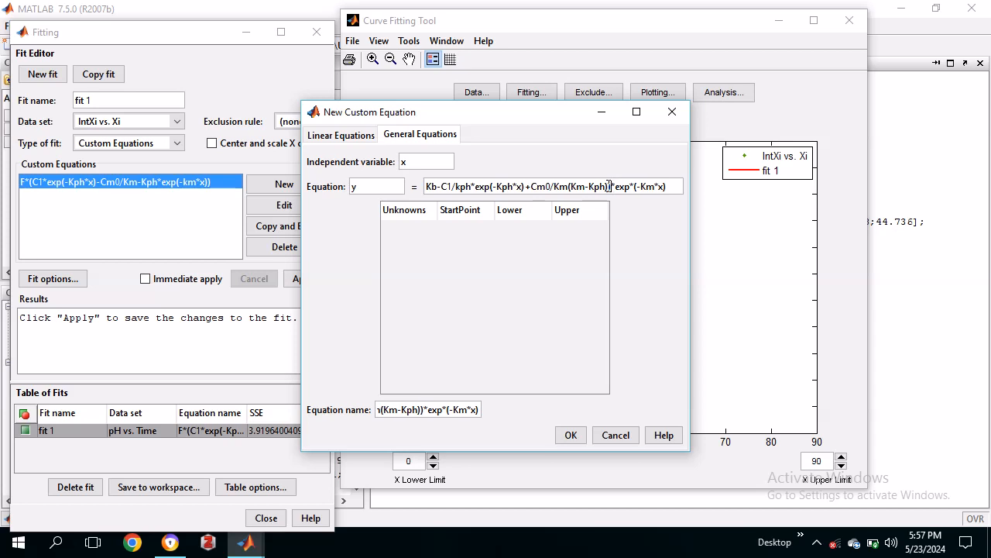
pyautogui.click(531, 187)
pyautogui.write('(')
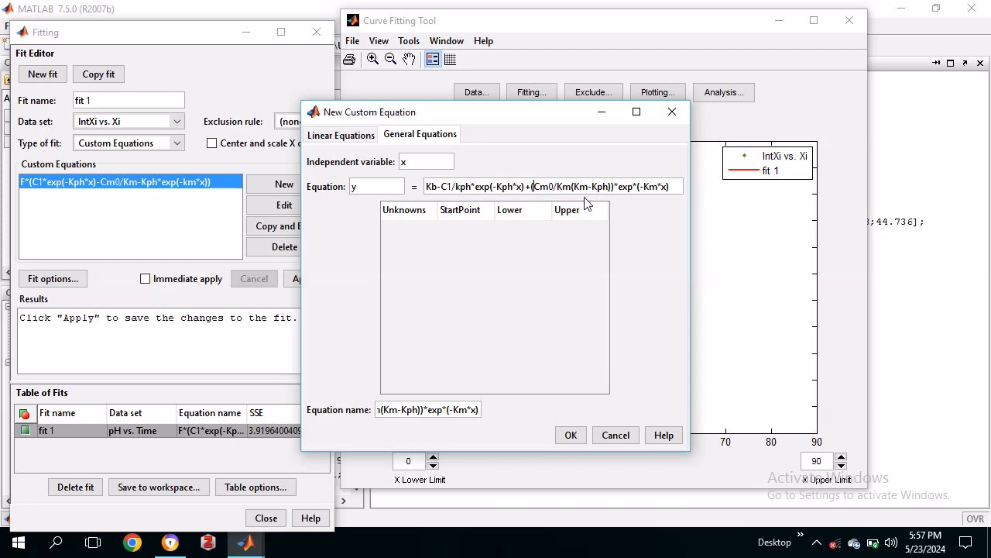
pyautogui.press('BackSpace')
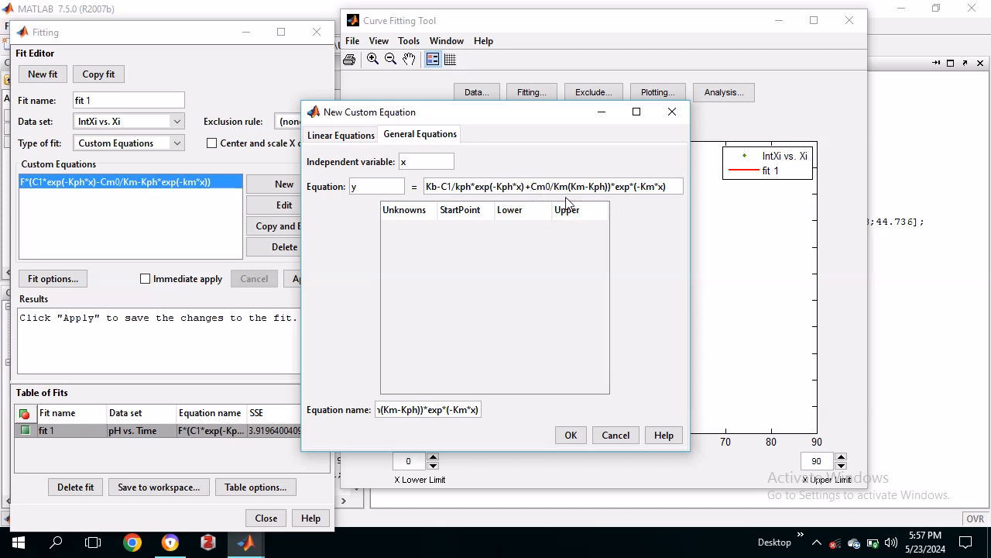
pyautogui.click(611, 186)
pyautogui.press('BackSpace')
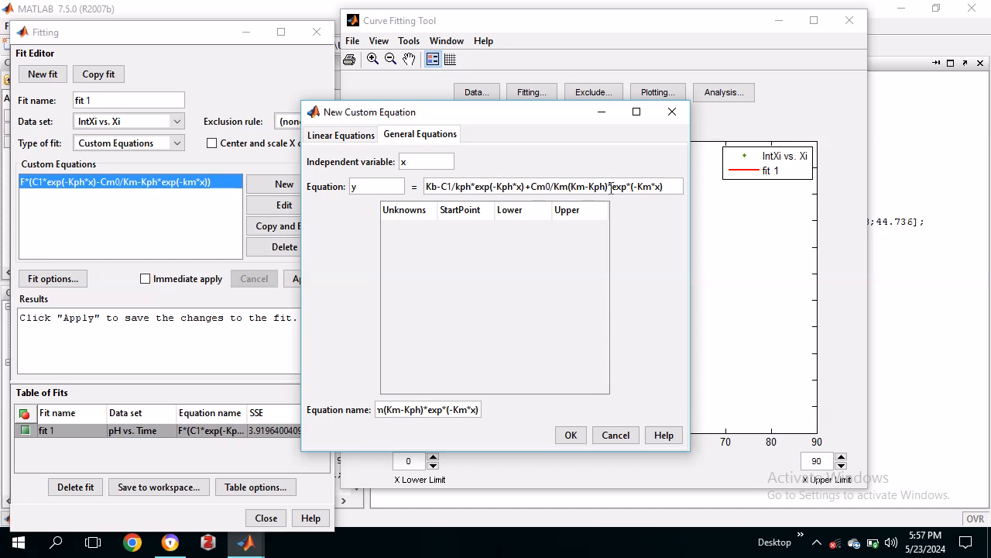
# Step: Enclose the whole last term in parentheses as (Cm0/Km(Km-Kph)*exp*(-Km*x))
pyautogui.moveTo(610, 186); pyautogui.dragTo(663, 186)
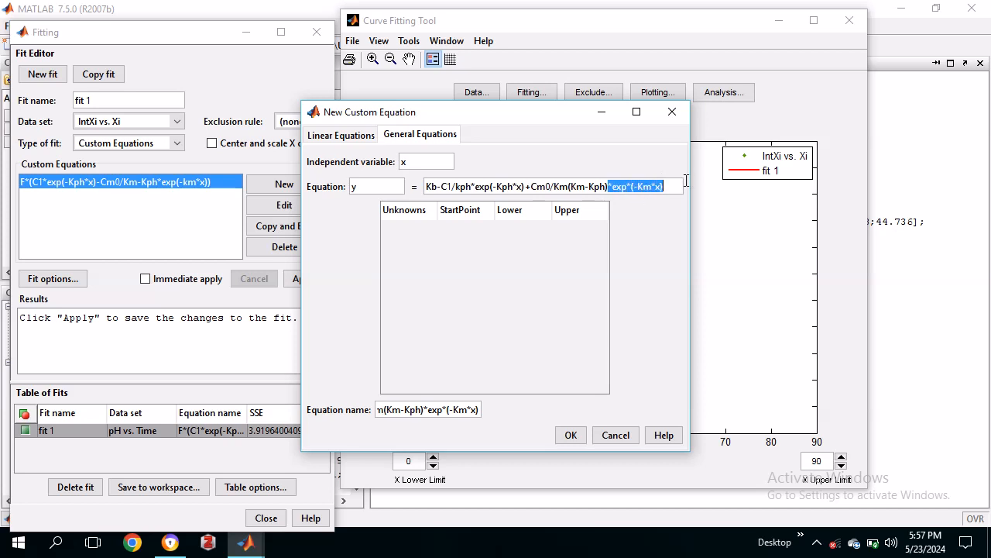
pyautogui.click(673, 188)
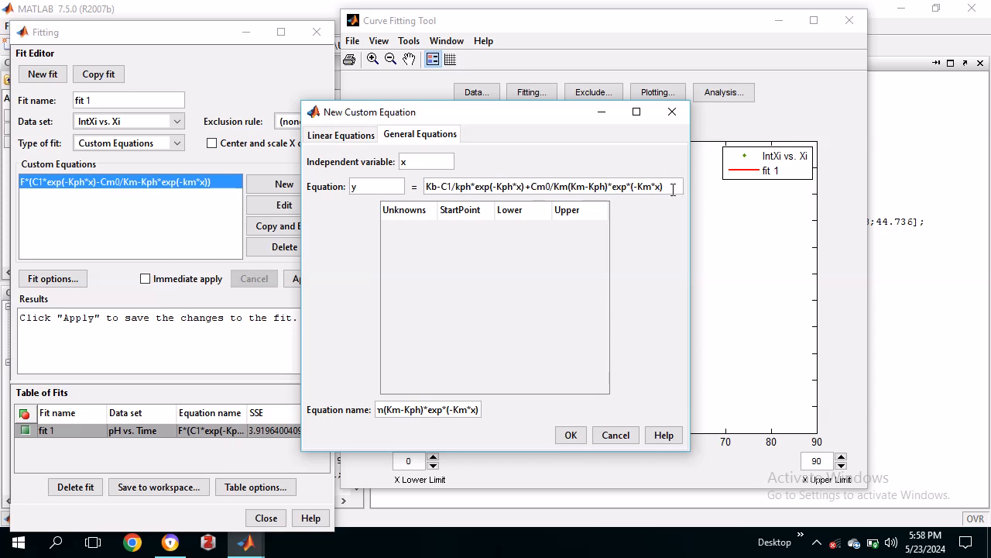
pyautogui.write(')')
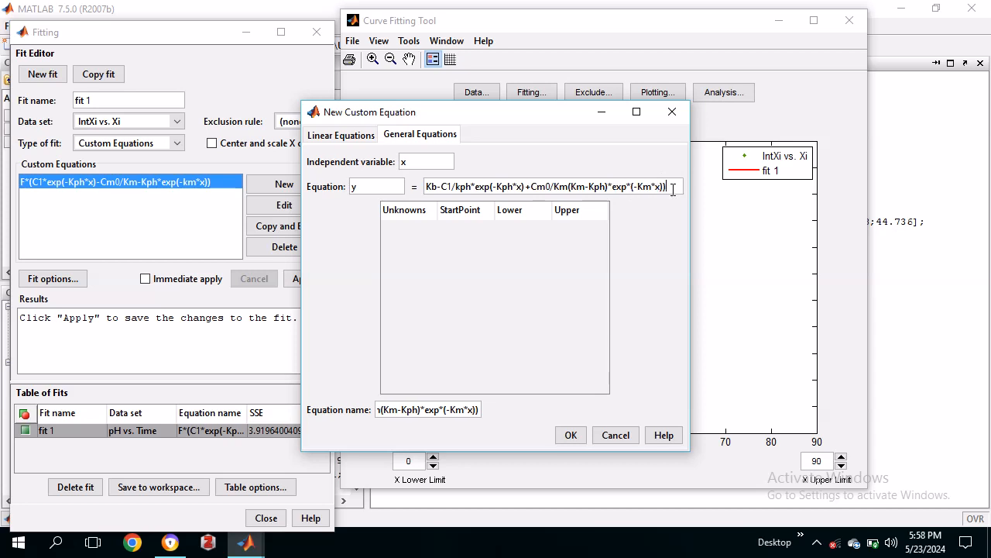
pyautogui.click(531, 187)
pyautogui.write('(')
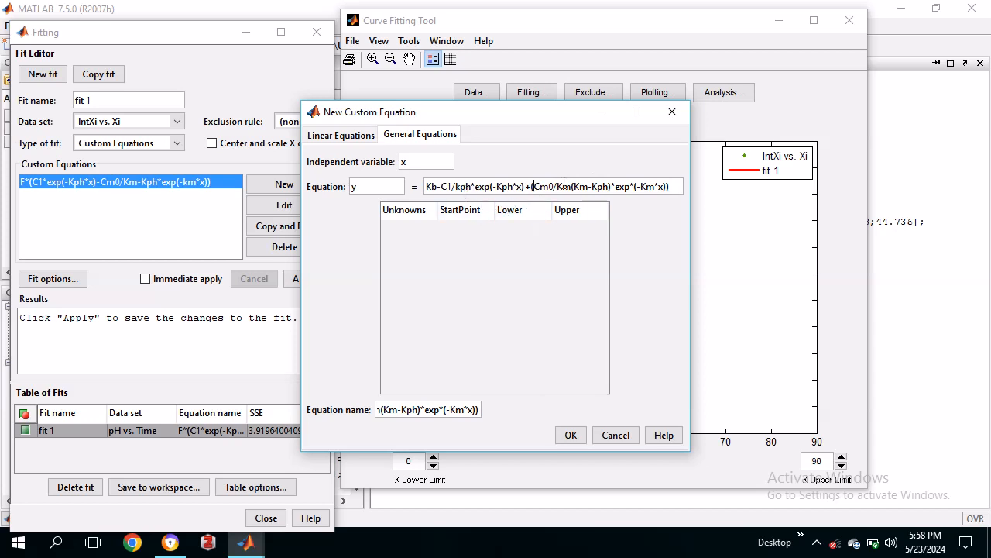
# Step: Enclose the C1 term in parentheses as (C1/kph*exp(-Kph*x))
pyautogui.click(442, 187)
pyautogui.write('(')
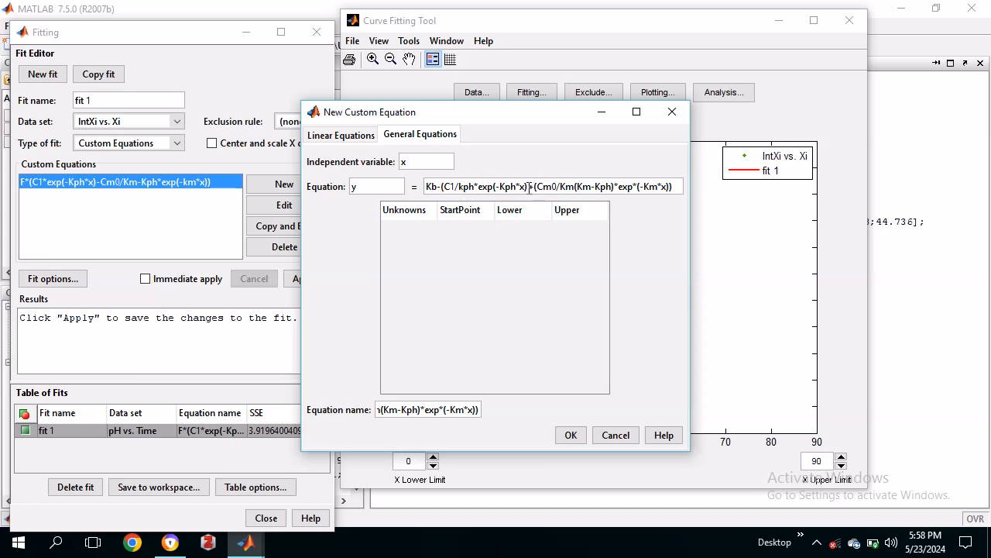
pyautogui.click(529, 186)
pyautogui.write(')')
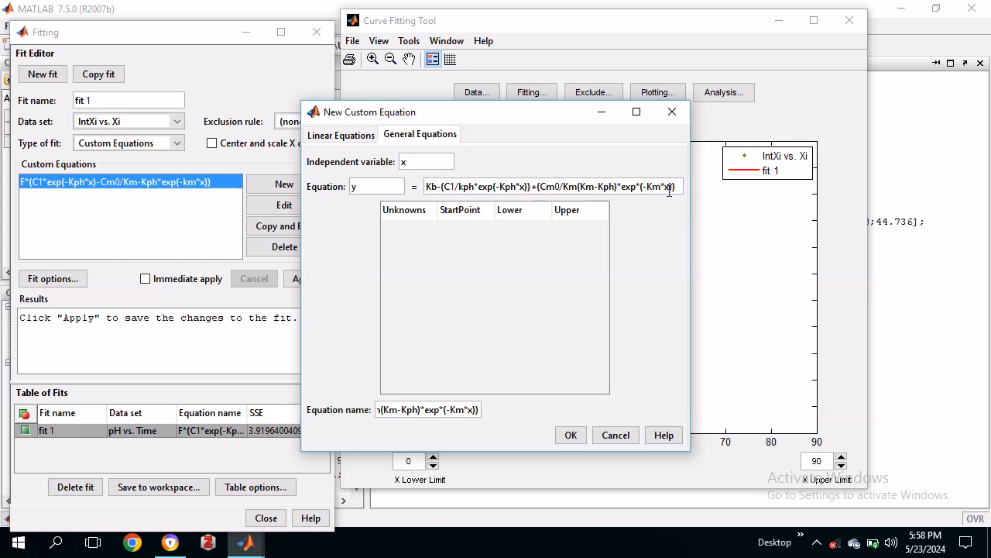
# Step: Insert a multiplication sign between Km and (Km-Kph), and add x* before exp(-Kph*x) in the C1 term
pyautogui.click(578, 187)
pyautogui.write('*')
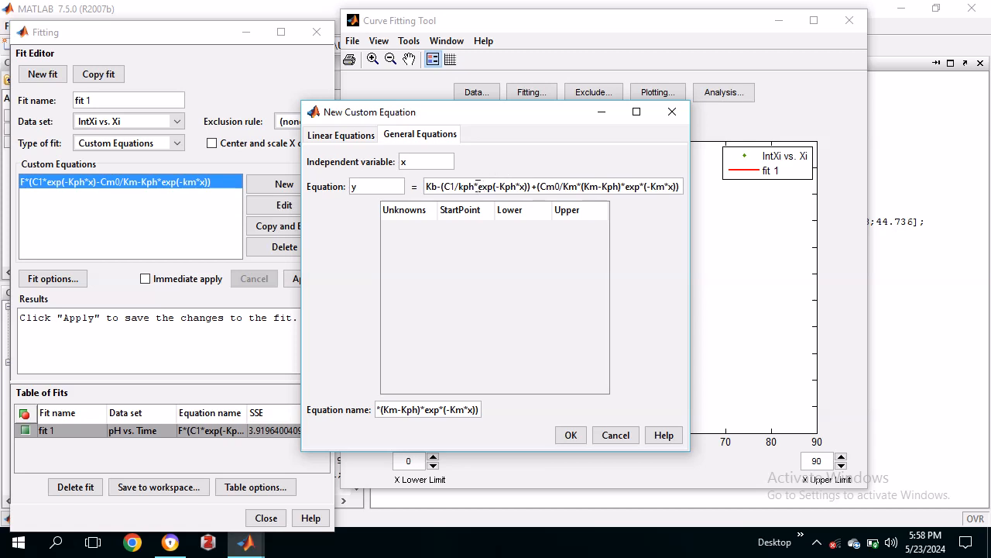
pyautogui.click(477, 187)
pyautogui.write('x')
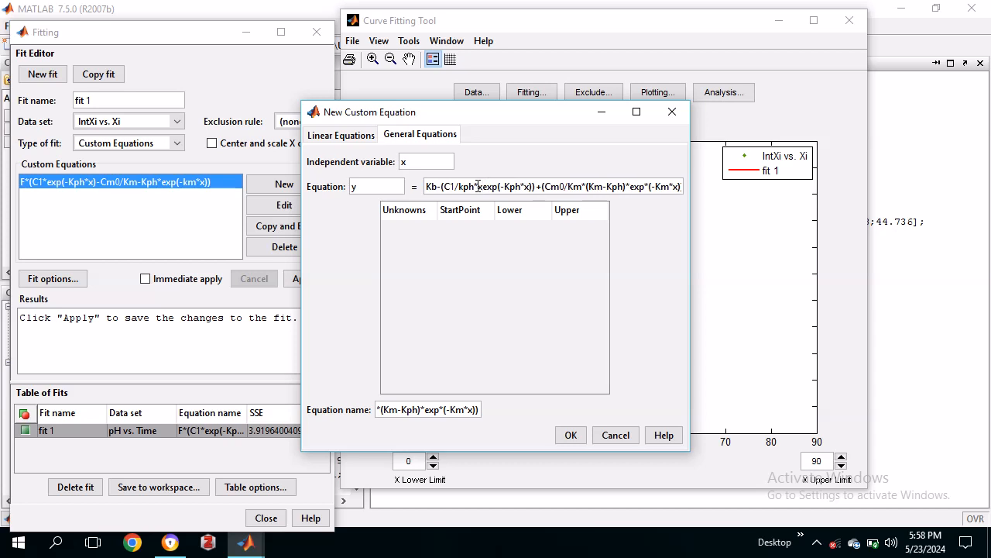
pyautogui.write('*')
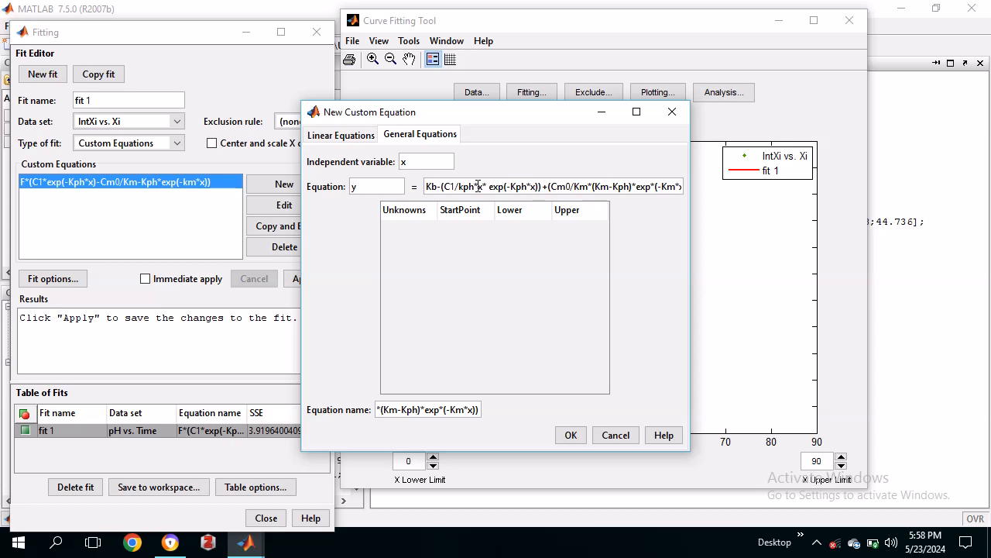
# Step: Delete the last term +(Cm0/Km*(Km-Kph)*exp*(-Km*x)) from the equation, including its plus sign
pyautogui.click(676, 188)
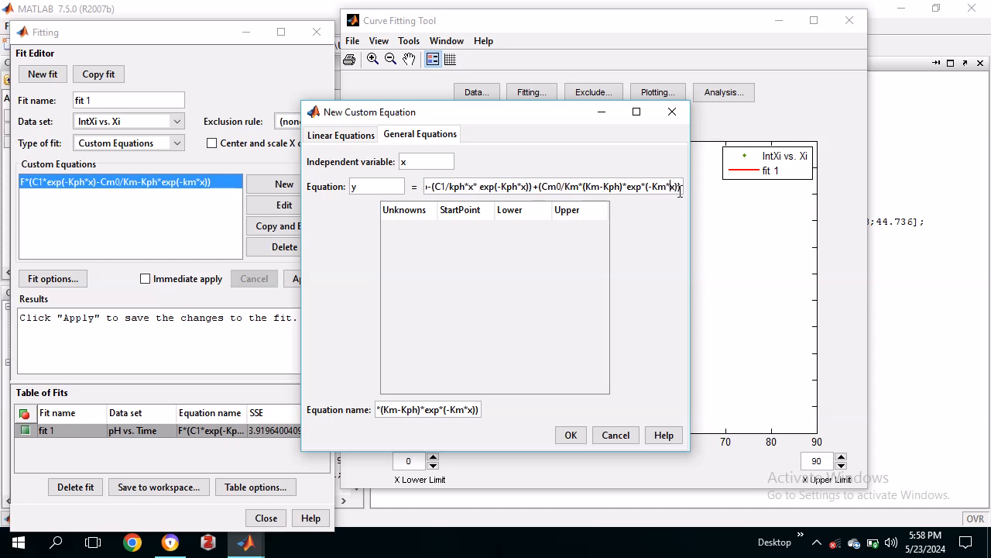
pyautogui.press('BackSpace')
pyautogui.press('BackSpace')
pyautogui.press('BackSpace')
pyautogui.press('BackSpace')
pyautogui.press('BackSpace')
pyautogui.press('BackSpace')
pyautogui.press('BackSpace')
pyautogui.press('BackSpace')
pyautogui.press('BackSpace')
pyautogui.press('BackSpace')
pyautogui.press('BackSpace')
pyautogui.press('BackSpace')
pyautogui.press('BackSpace')
pyautogui.press('BackSpace')
pyautogui.press('BackSpace')
pyautogui.press('BackSpace')
pyautogui.press('BackSpace')
pyautogui.press('BackSpace')
pyautogui.press('BackSpace')
pyautogui.press('BackSpace')
pyautogui.press('BackSpace')
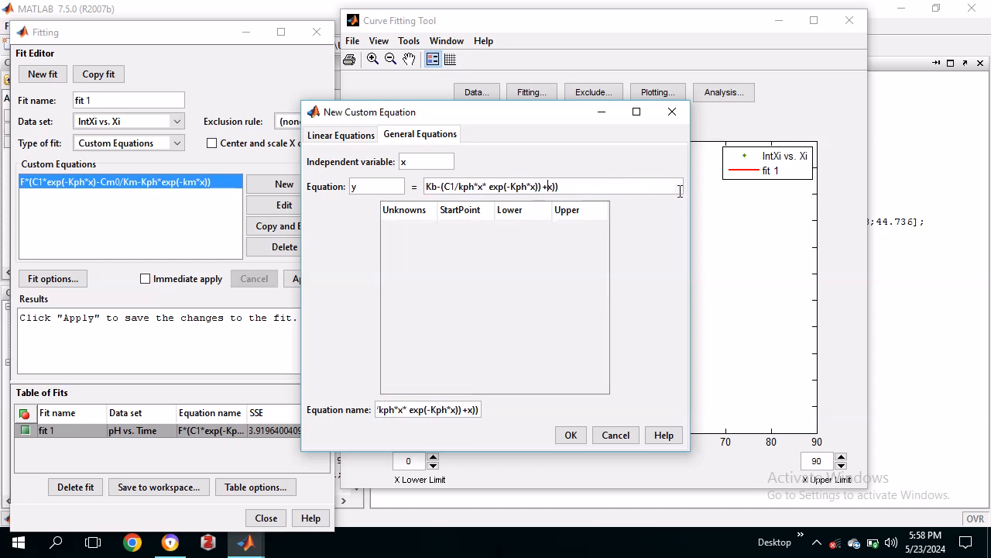
pyautogui.click(627, 186)
pyautogui.press('BackSpace')
pyautogui.press('BackSpace')
pyautogui.press('BackSpace')
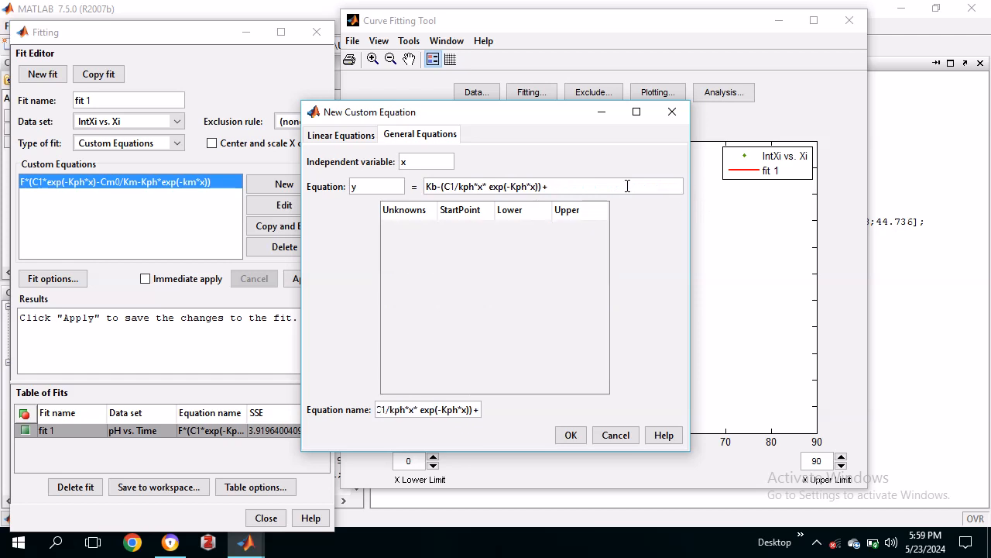
pyautogui.press('BackSpace')
pyautogui.press('BackSpace')
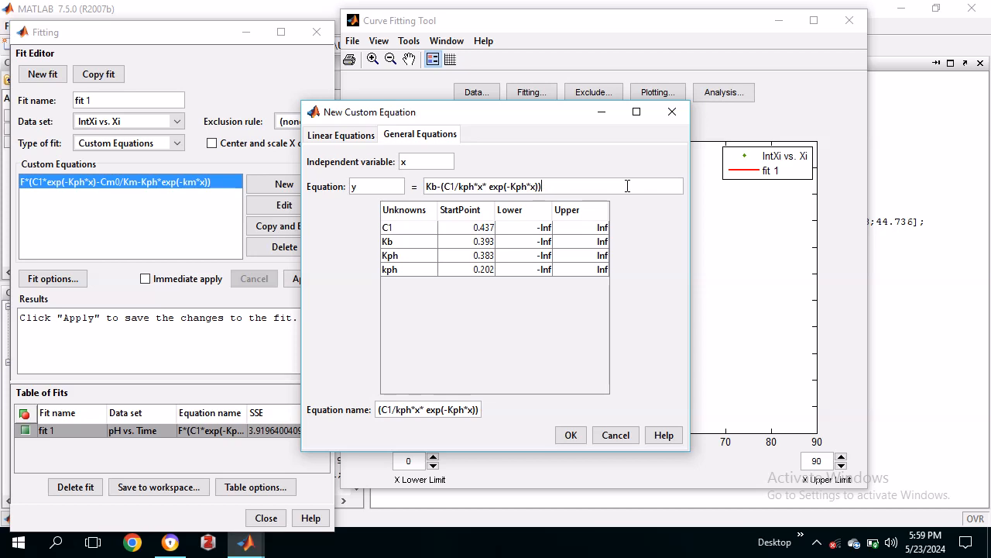
# Step: Append +Cmo/Km(Km-Kph) to the end of the equation after the C1 term
pyautogui.write('=')
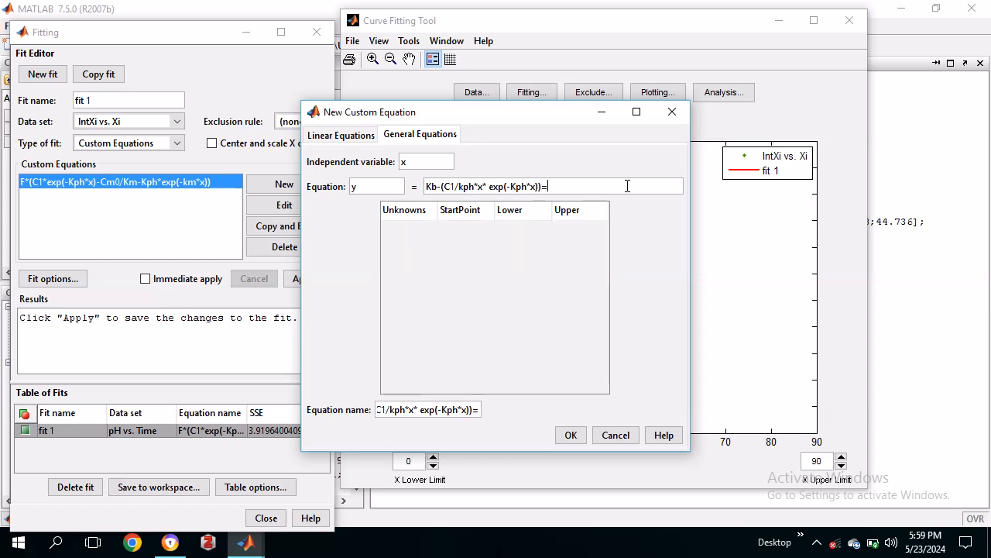
pyautogui.press('BackSpace')
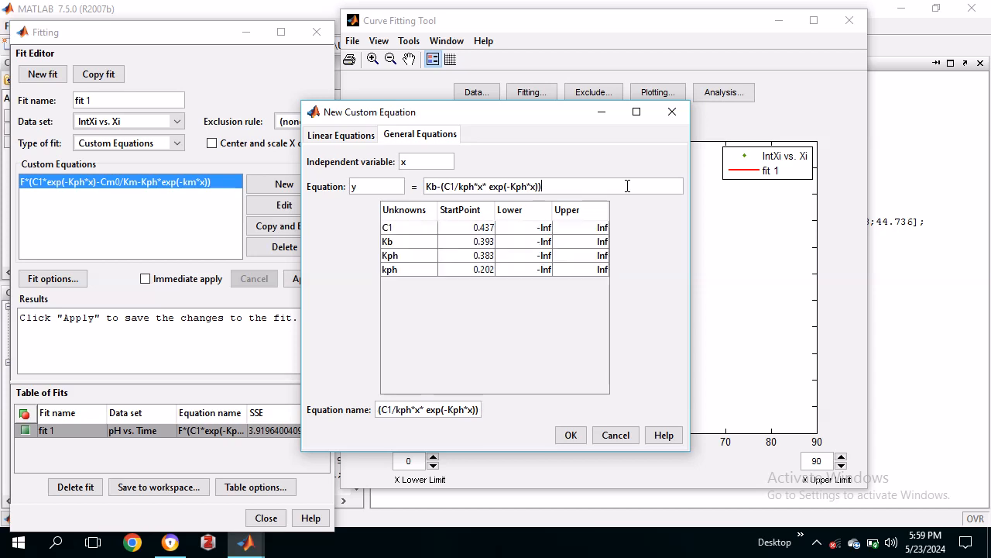
pyautogui.write('+')
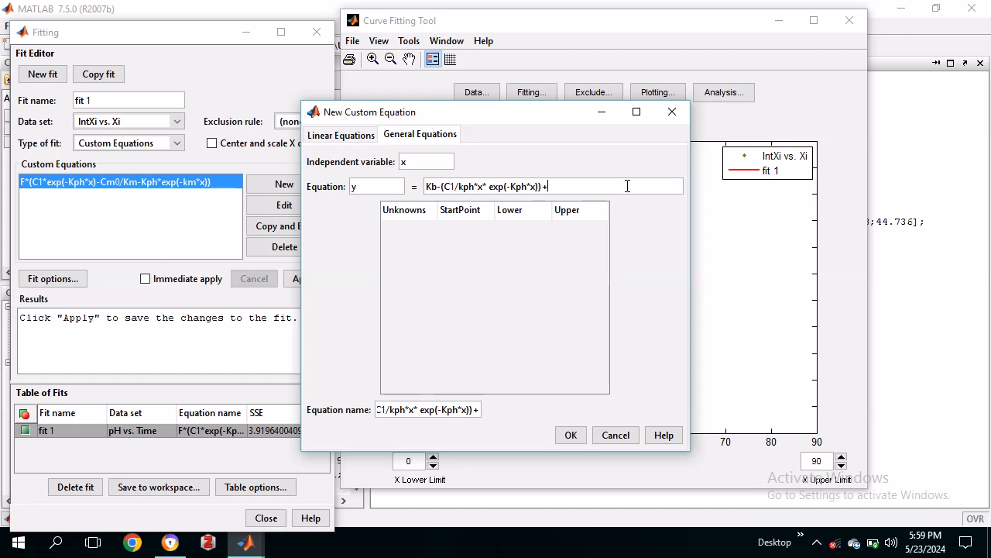
pyautogui.write('Cmo')
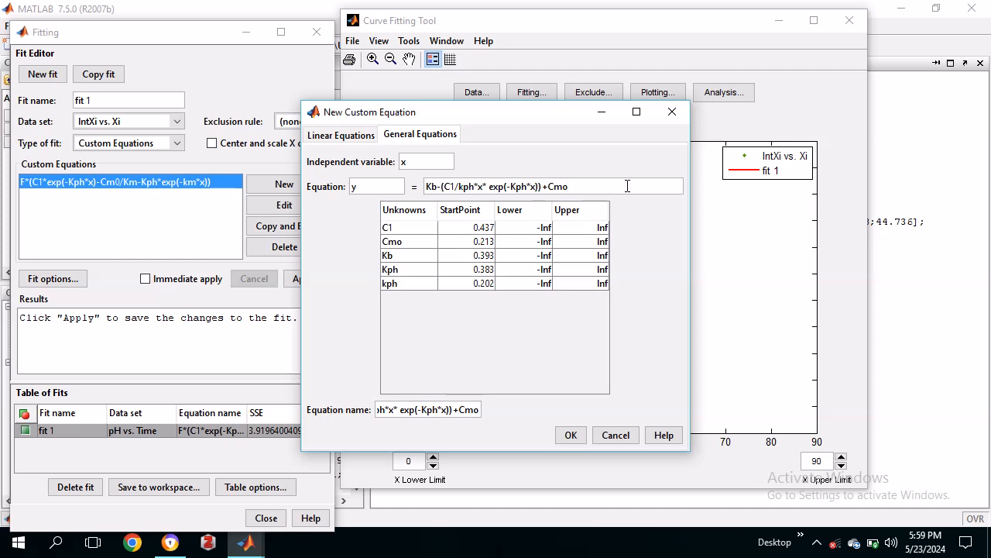
pyautogui.write('/')
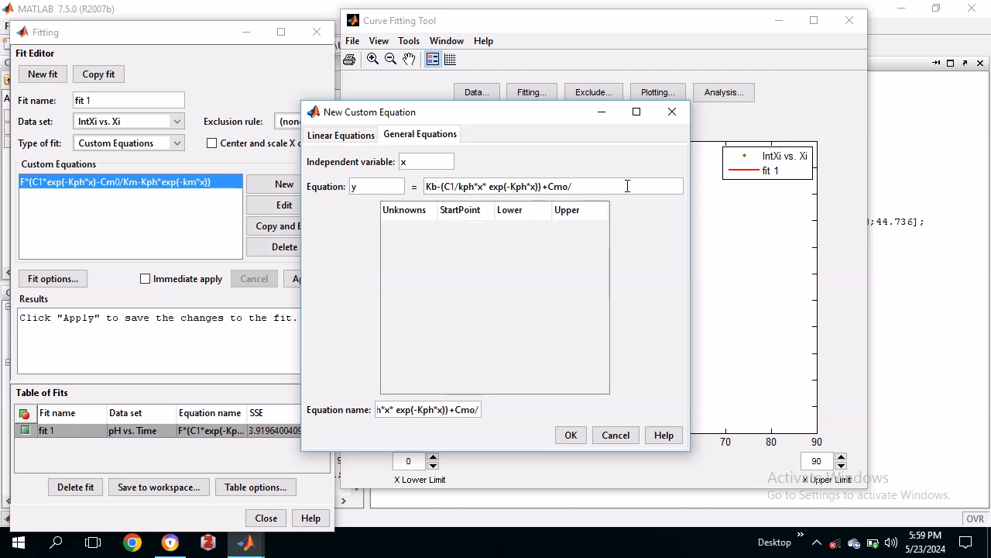
pyautogui.write('Km')
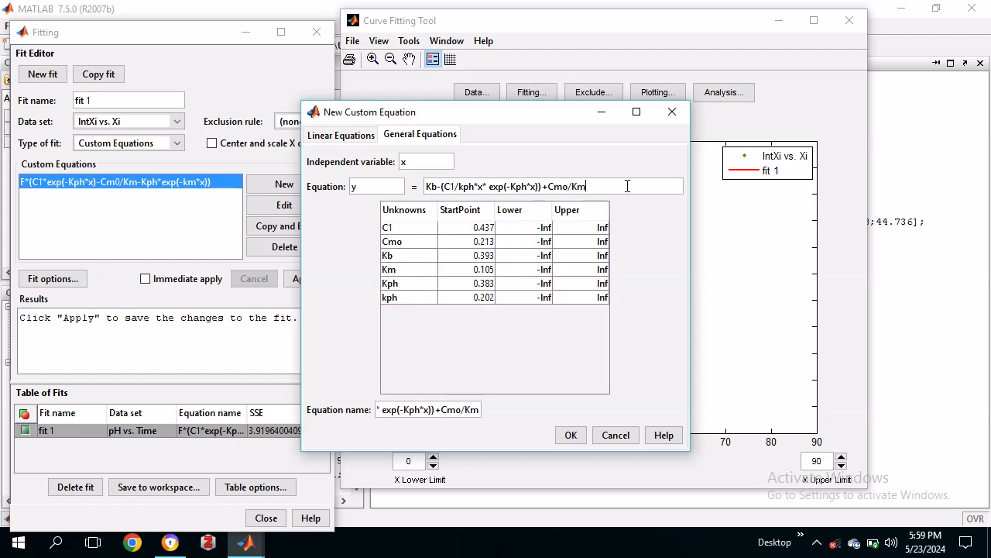
pyautogui.write('(')
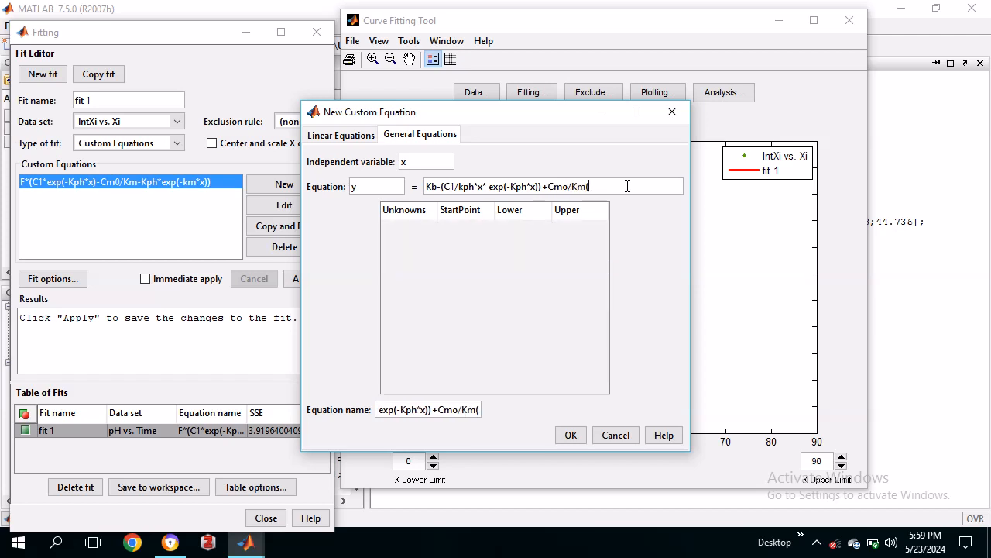
pyautogui.write('Km')
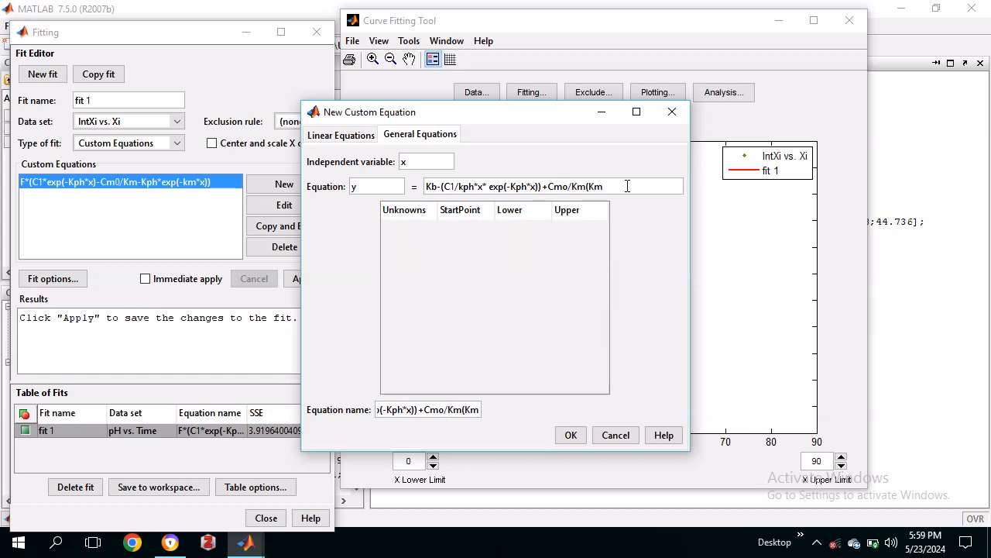
pyautogui.write('-')
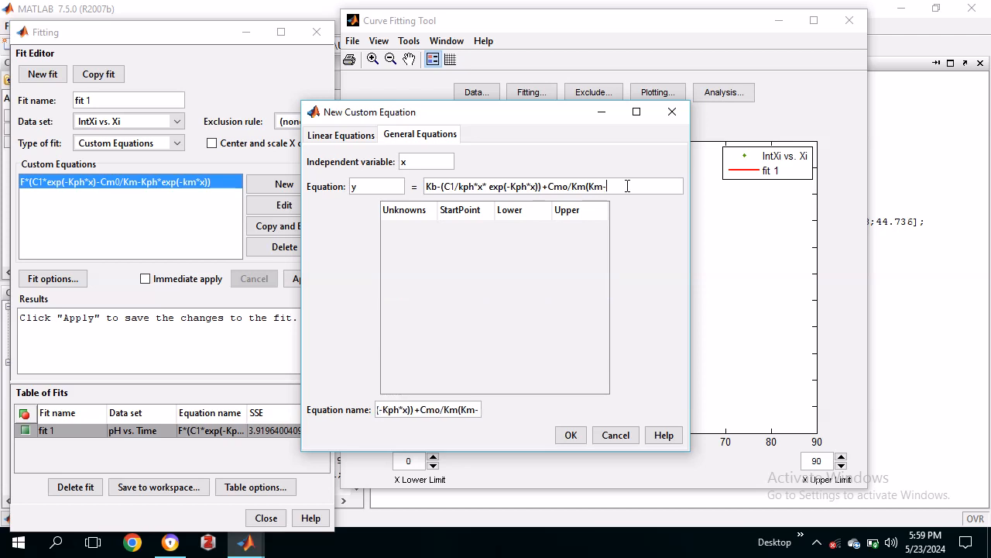
pyautogui.write('Kph')
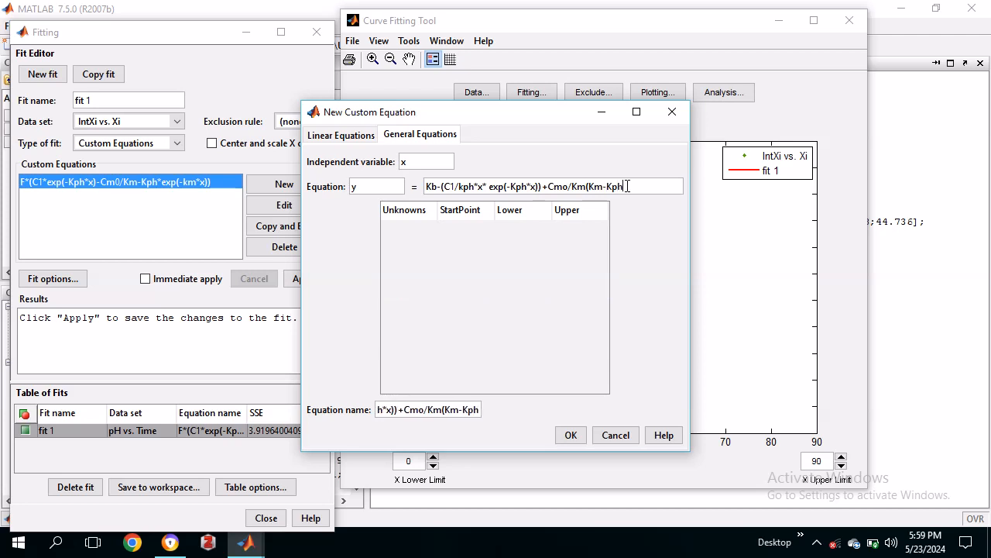
pyautogui.write('0')
pyautogui.press('BackSpace')
pyautogui.write(')')
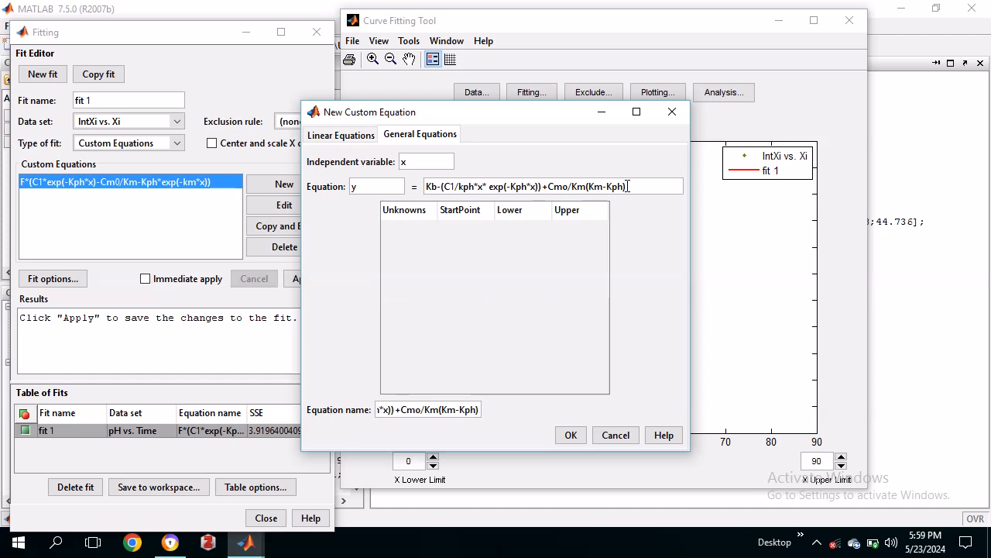
# Step: Append *exp(-Km*x) after (Km-Kph) and insert a multiplication sign so the term reads Cmo/Km*(Km-Kph)*exp(-Km*x)
pyautogui.write('*')
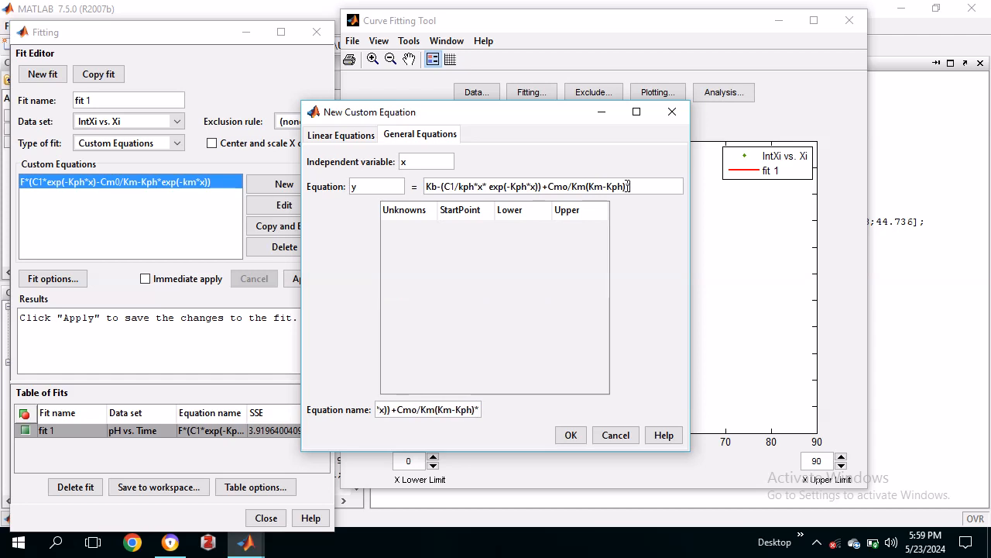
pyautogui.press('BackSpace')
pyautogui.write('*e')
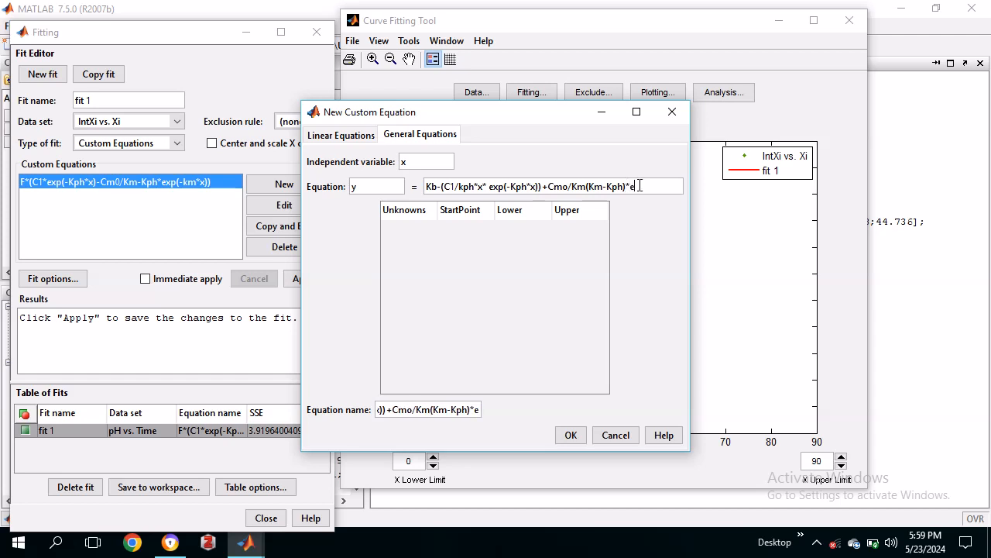
pyautogui.write('xp')
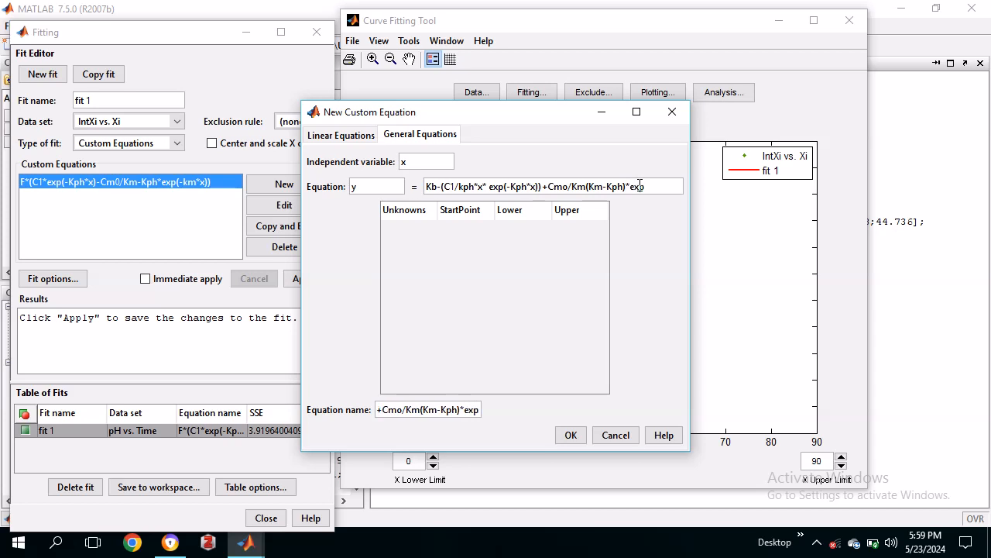
pyautogui.write('(-')
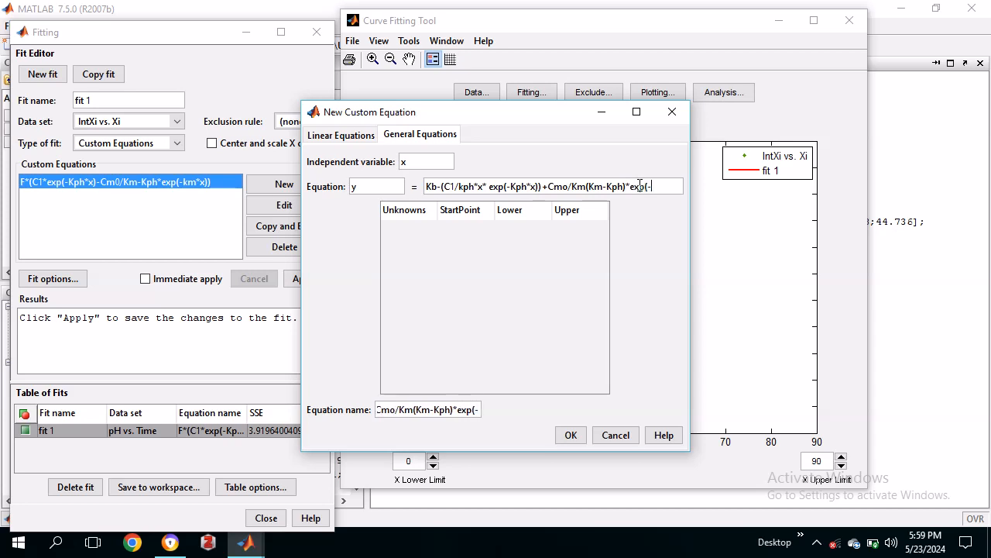
pyautogui.write('Km')
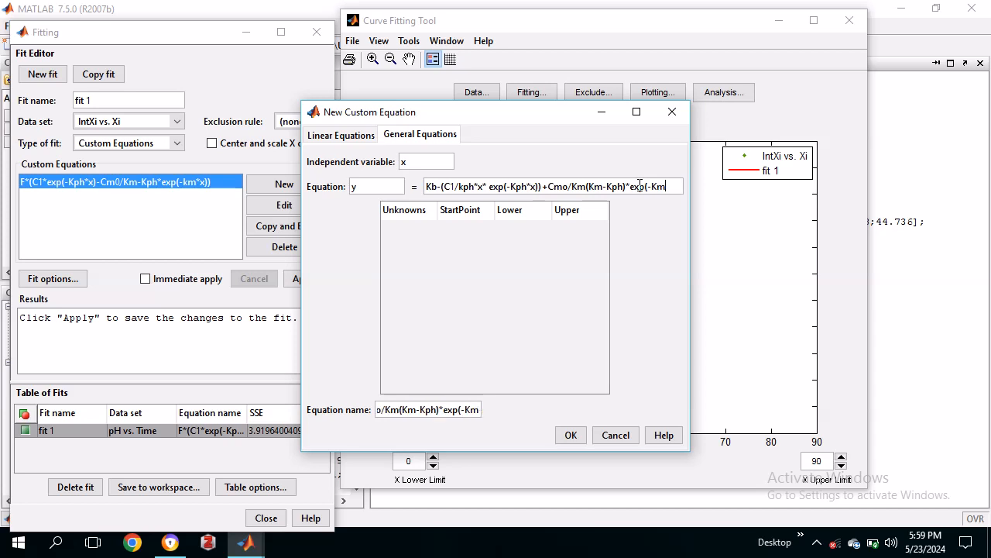
pyautogui.write('*')
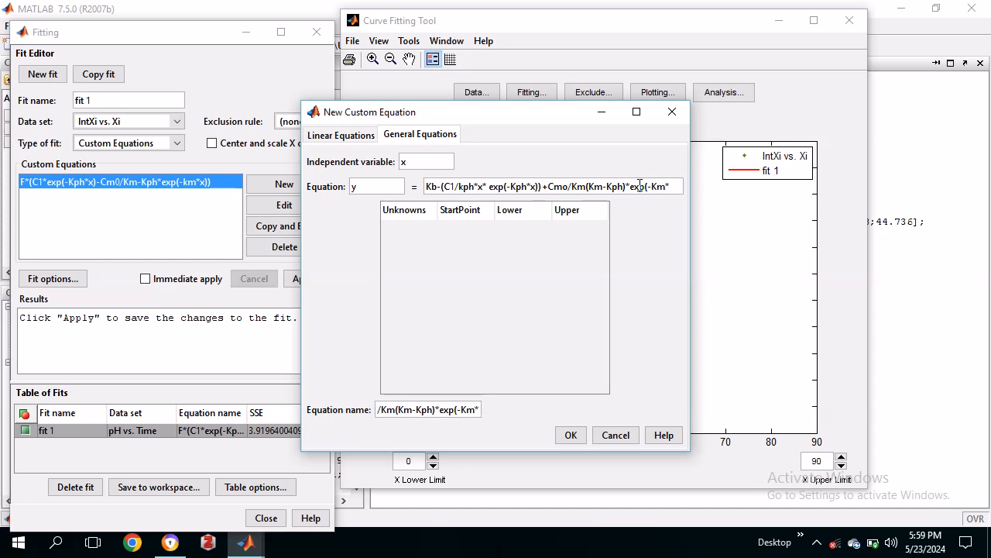
pyautogui.write('x')
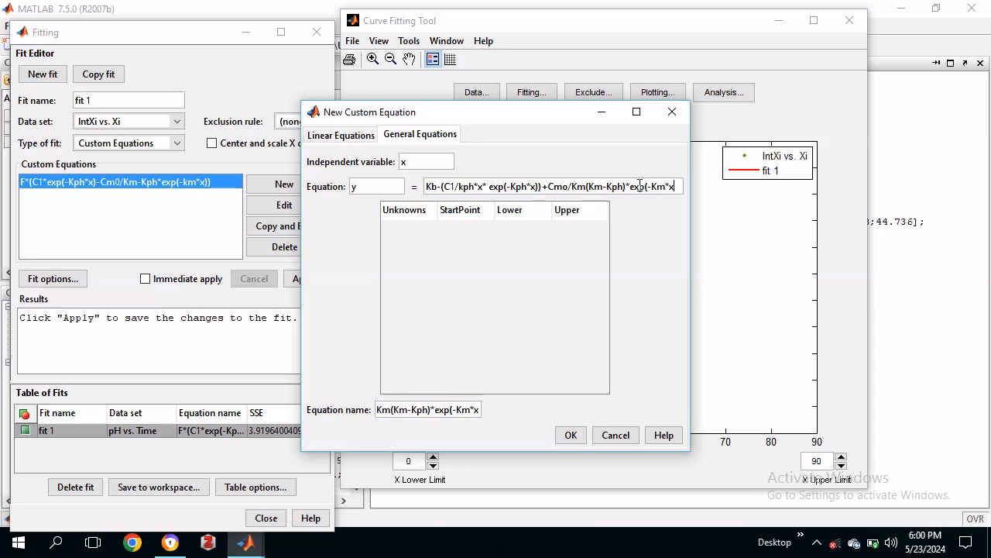
pyautogui.write(')')
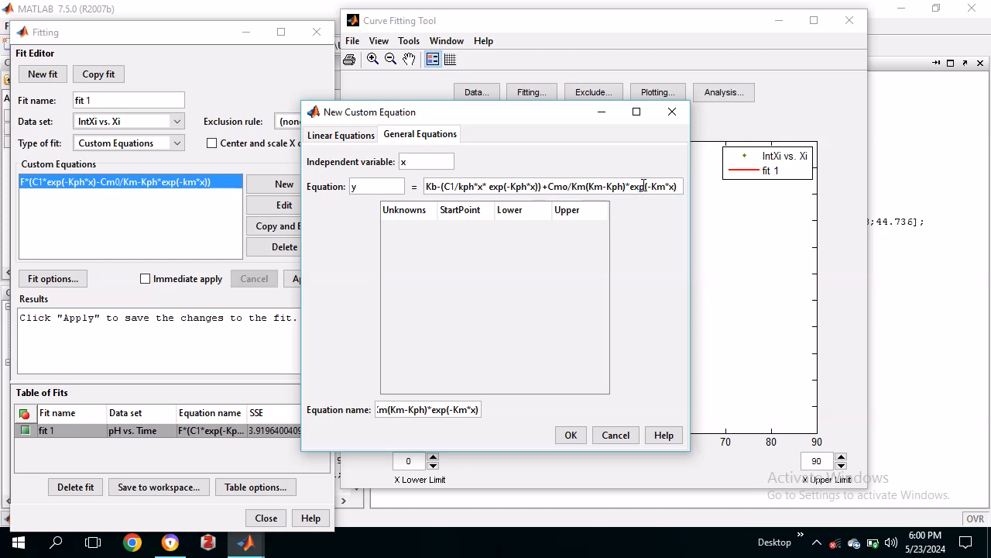
pyautogui.click(586, 186)
pyautogui.write('*')
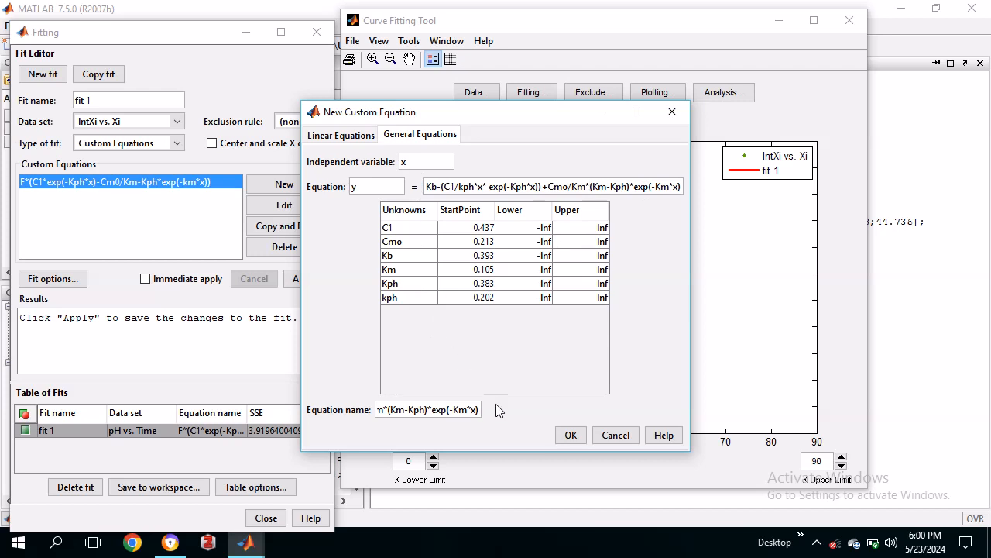
# Step: Set the lower bounds of the unknowns C1, Cmo and Kb to 0
pyautogui.click(545, 228)
pyautogui.press('BackSpace')
pyautogui.click(551, 242)
pyautogui.press('BackSpace')
pyautogui.click(553, 256)
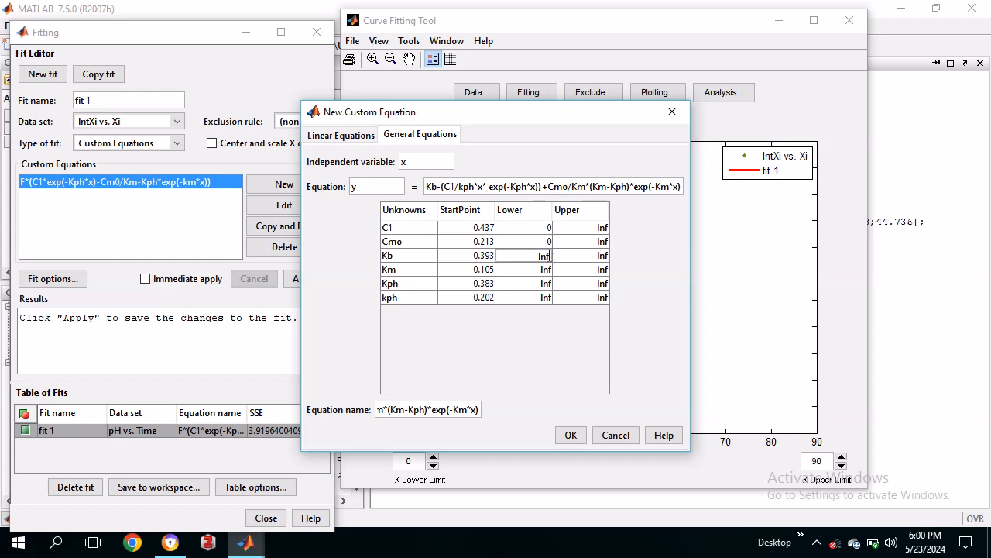
pyautogui.press('BackSpace')
pyautogui.press('BackSpace')
pyautogui.press('BackSpace')
# Step: Set the lower bounds of Km and Kph to 0, clear the lower bound of kph, and accept the new custom equation
pyautogui.click(546, 270)
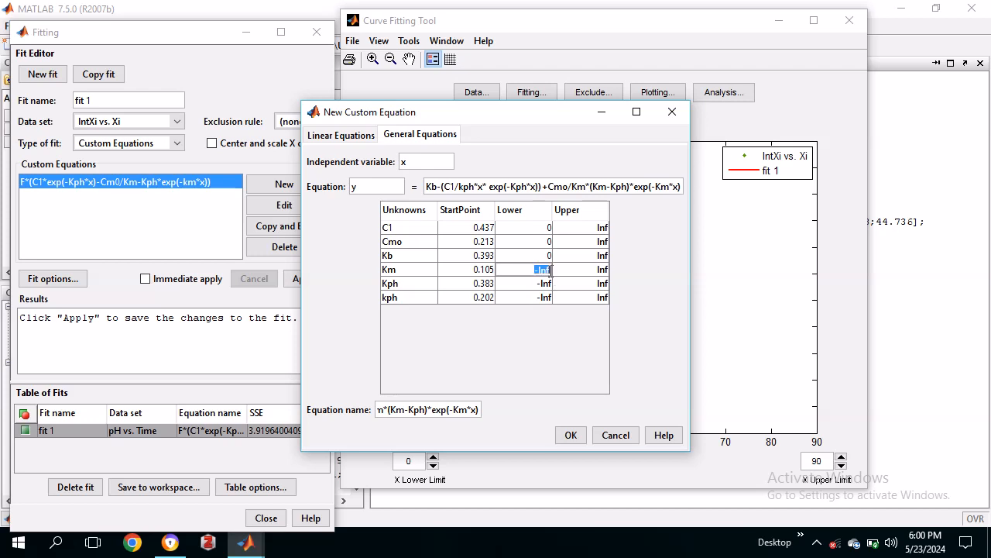
pyautogui.press('BackSpace')
pyautogui.click(550, 283)
pyautogui.press('BackSpace')
pyautogui.write('0')
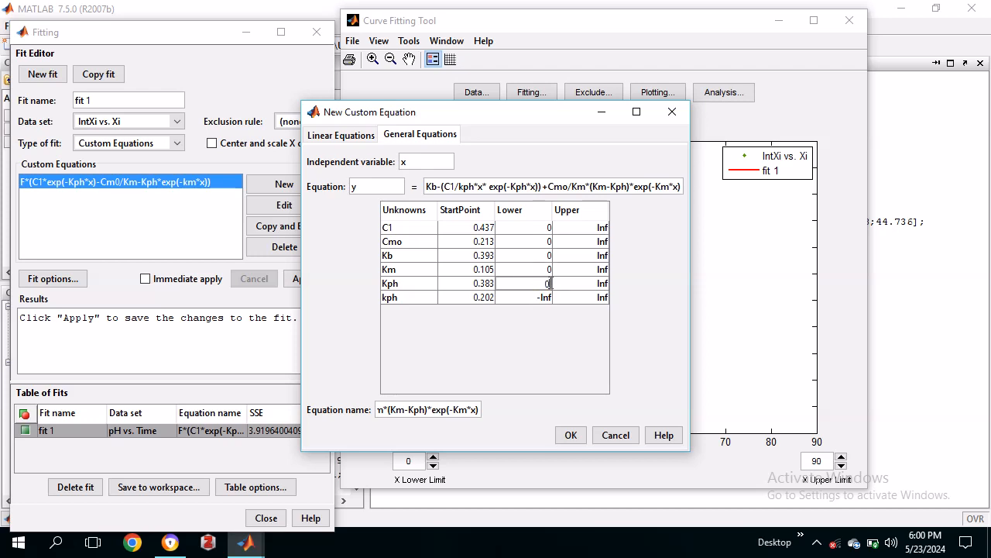
pyautogui.click(551, 297)
pyautogui.press('BackSpace')
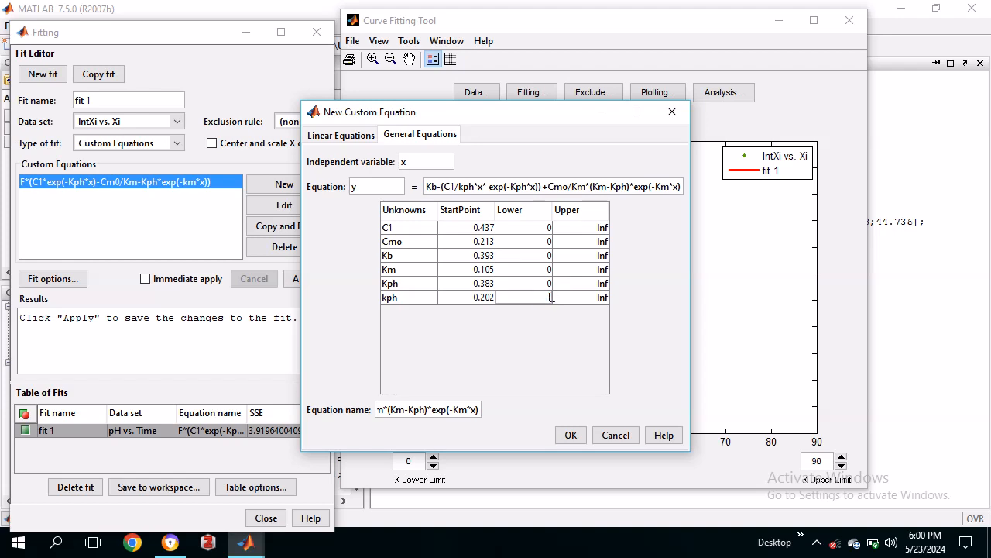
pyautogui.click(573, 435)
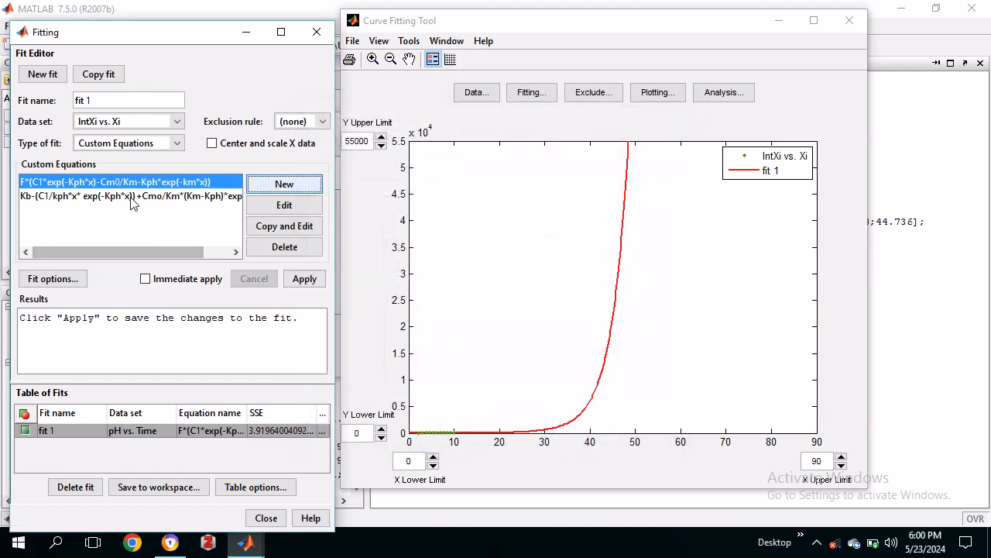
# Step: Select the new Kb-(C1/kph*x*exp(-Kph*x)) custom equation, open its fit options, and apply fit 1 to the IntXi vs. Xi data
pyautogui.click(133, 199)
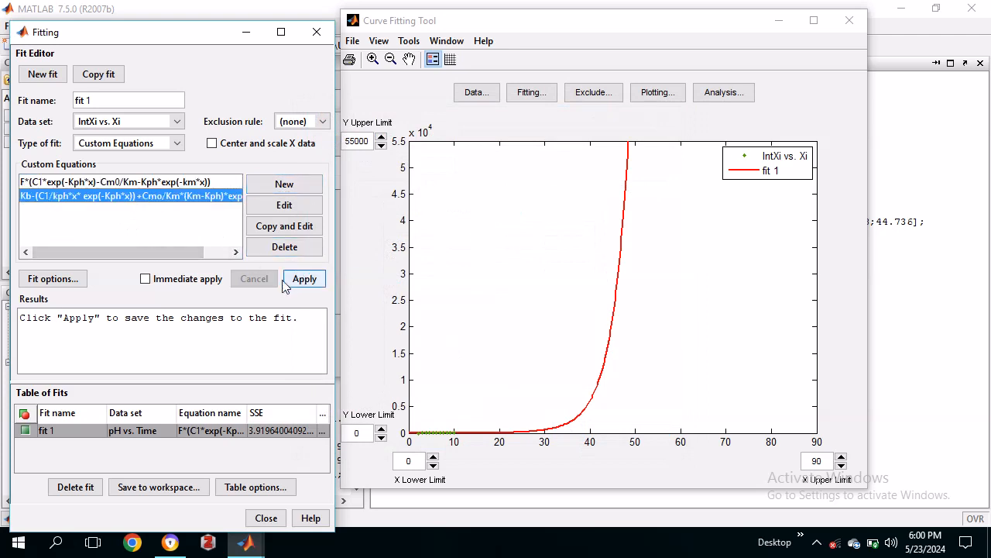
pyautogui.click(74, 283)
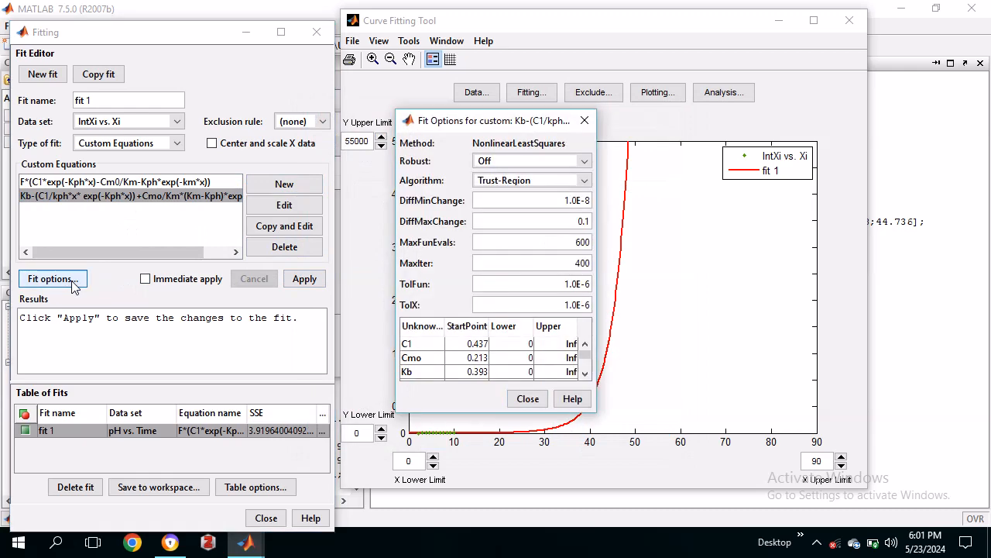
pyautogui.click(310, 282)
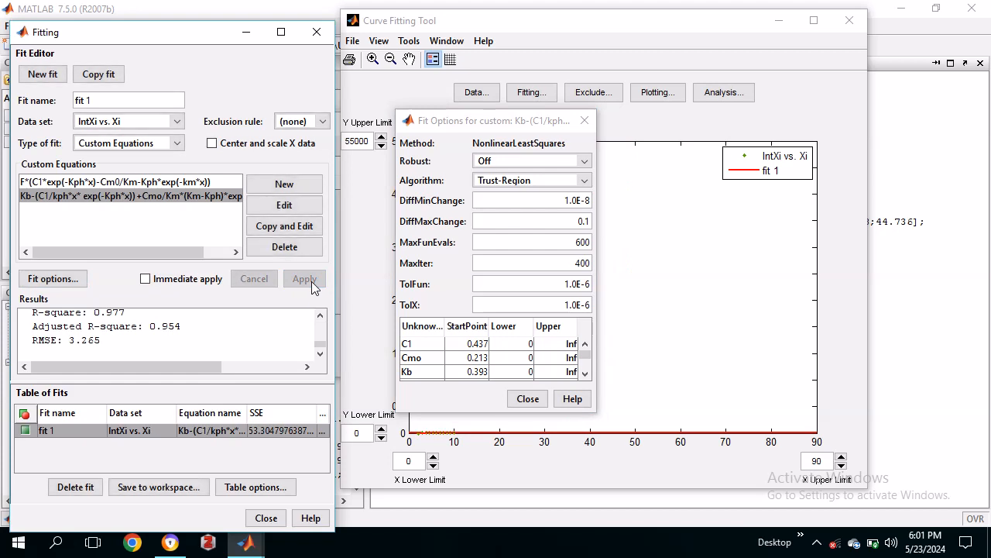
# Step: Close the fit options and set the plot's Y upper limit to 10
pyautogui.click(584, 120)
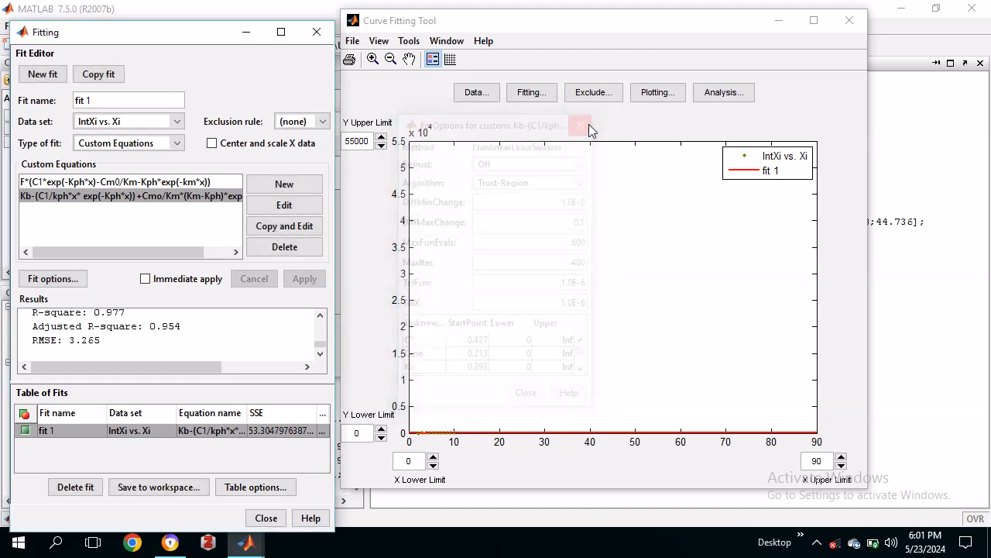
pyautogui.click(388, 150)
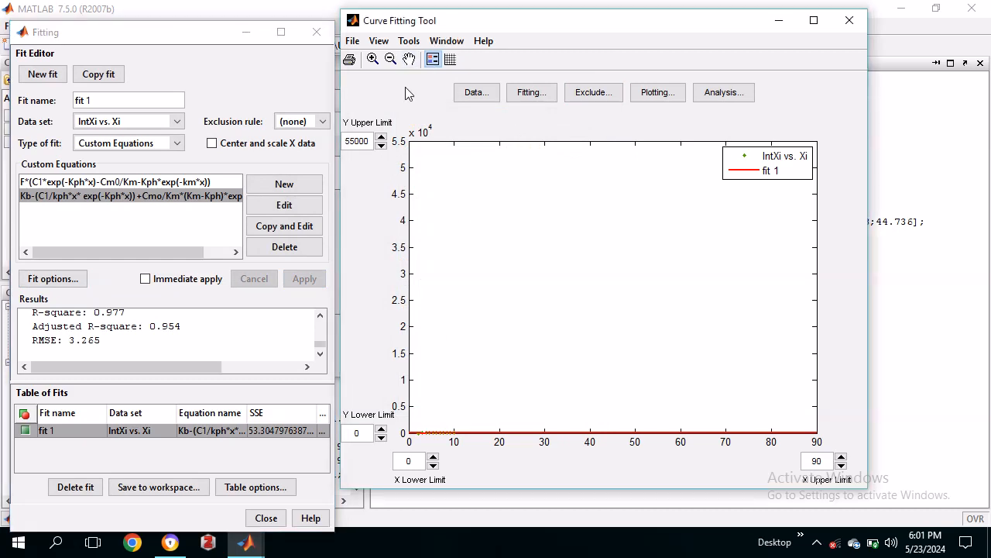
pyautogui.click(371, 141)
pyautogui.press('BackSpace')
pyautogui.press('BackSpace')
pyautogui.press('BackSpace')
pyautogui.press('BackSpace')
pyautogui.write('10')
pyautogui.press('Return')
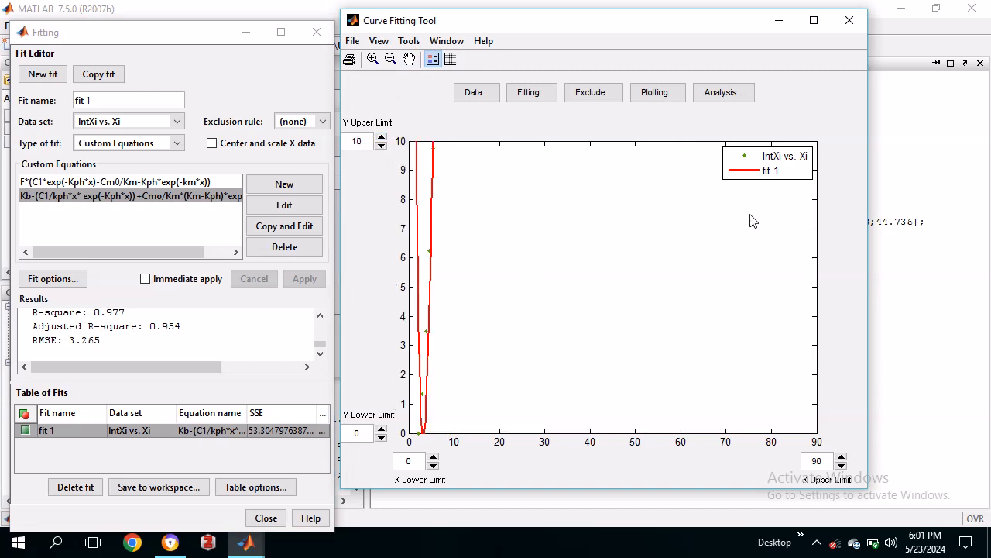
# Step: Lower the plot's X upper limit to 10
pyautogui.click(841, 466)
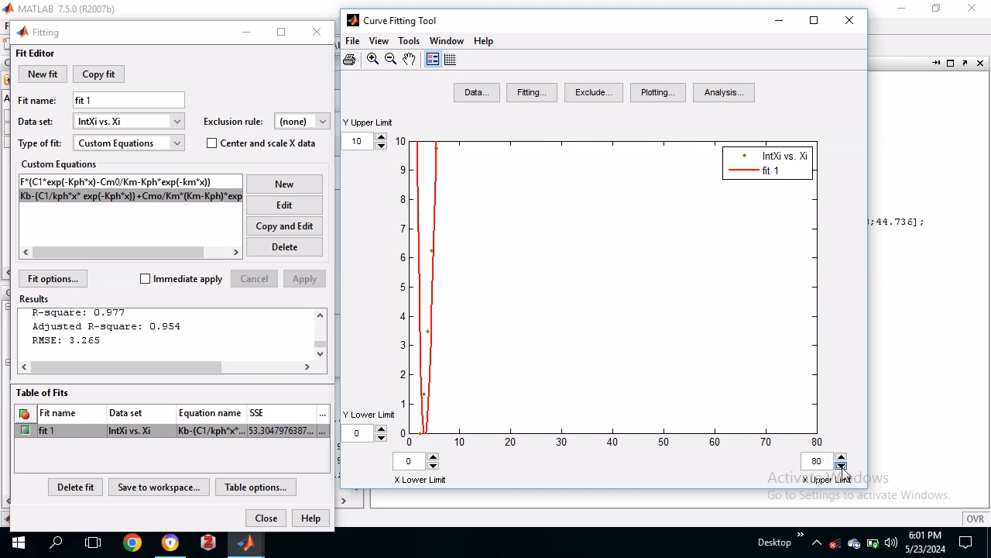
pyautogui.click(842, 466)
pyautogui.click(841, 466)
pyautogui.click(841, 465)
pyautogui.click(841, 466)
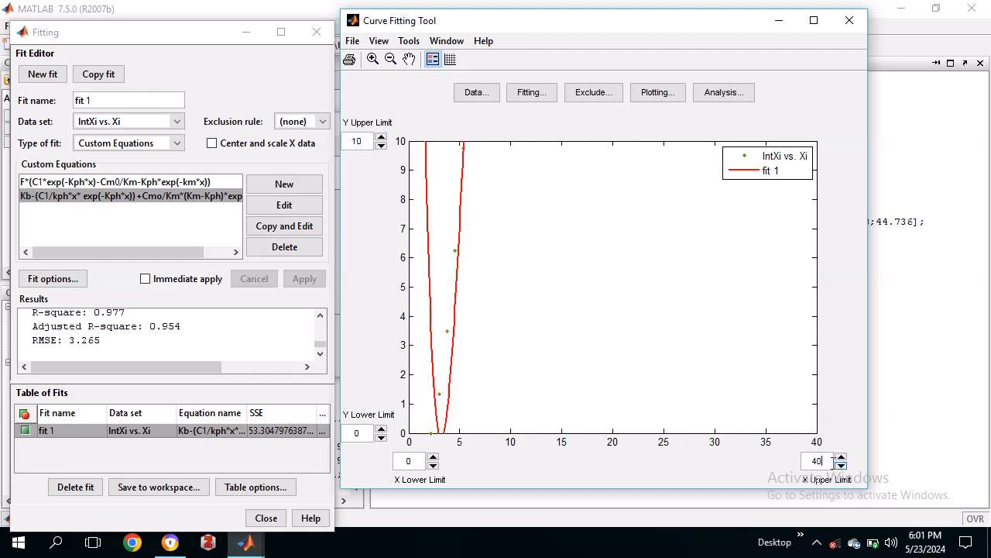
pyautogui.press('BackSpace')
pyautogui.press('BackSpace')
pyautogui.write('10')
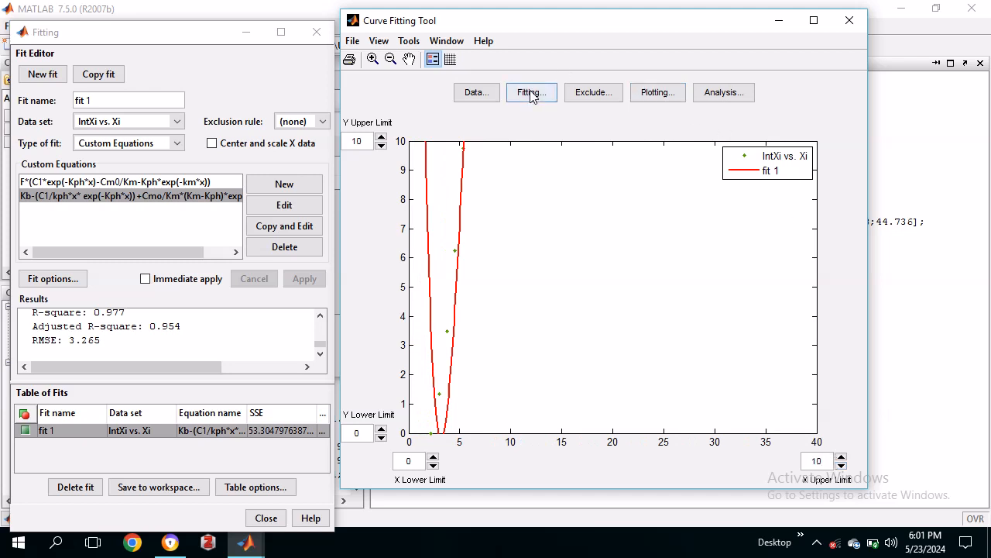
# Step: Turn the plot's axis limit control off and back on
pyautogui.click(410, 42)
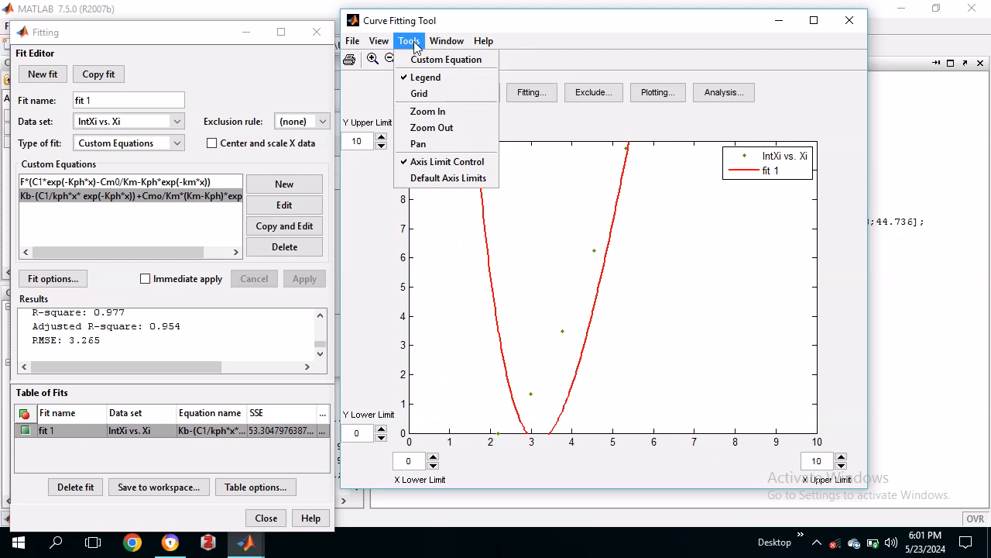
pyautogui.click(446, 162)
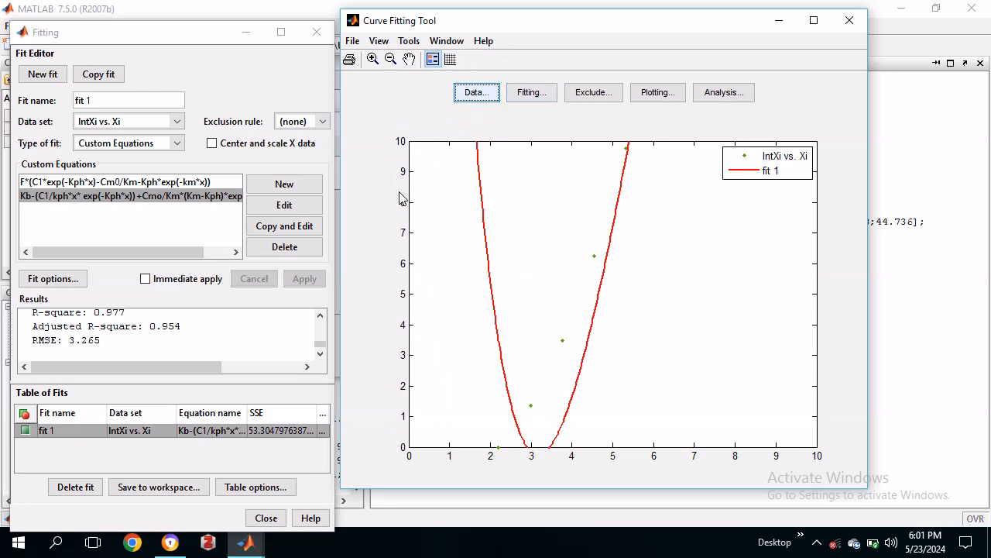
pyautogui.click(408, 46)
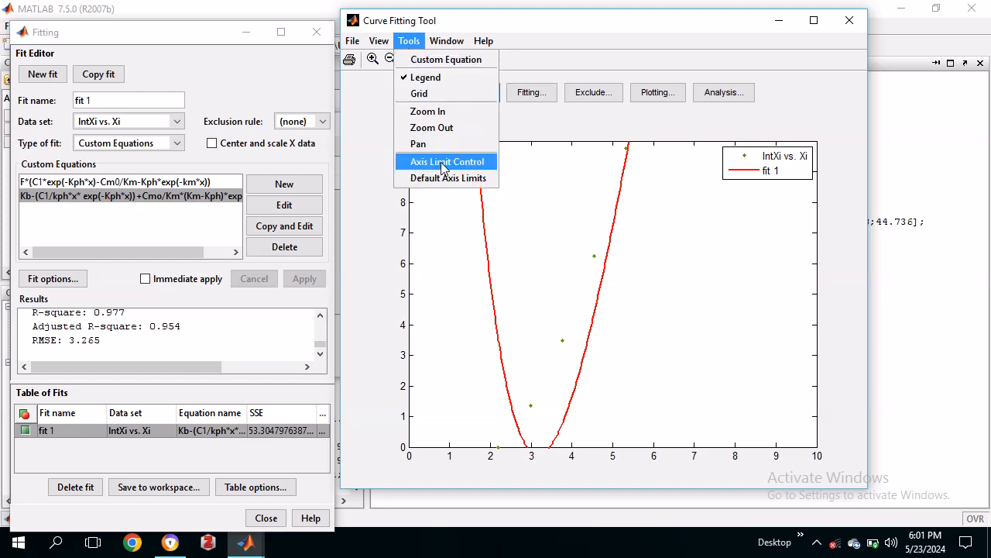
pyautogui.click(443, 164)
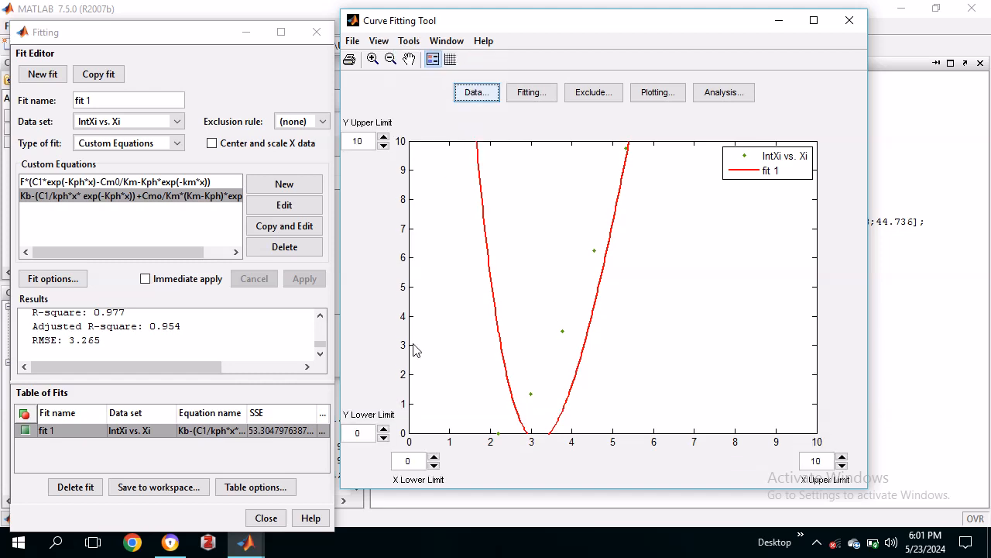
# Step: Raise the Y upper limit to 40 and lower the X lower limit to -6
pyautogui.click(383, 138)
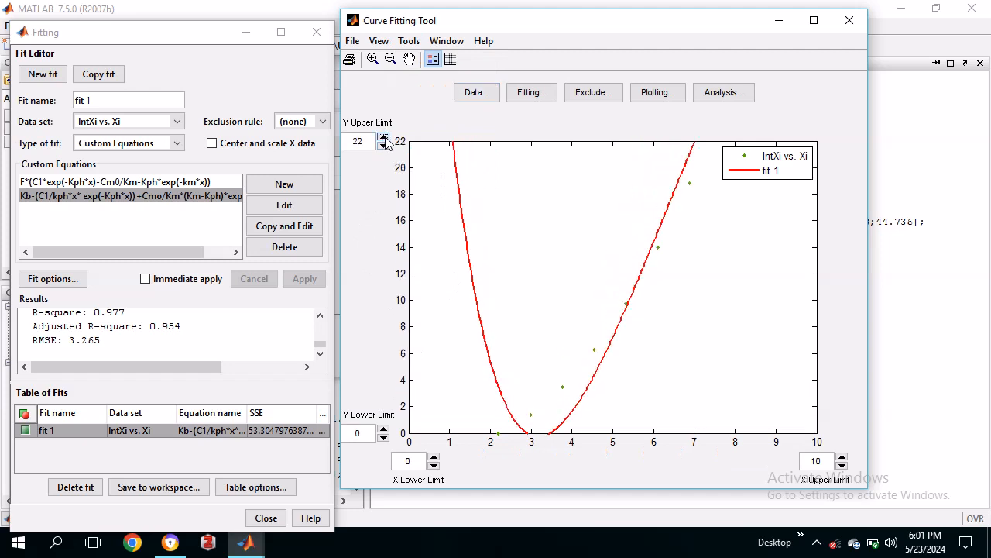
pyautogui.moveTo(384, 139); pyautogui.dragTo(384, 138)
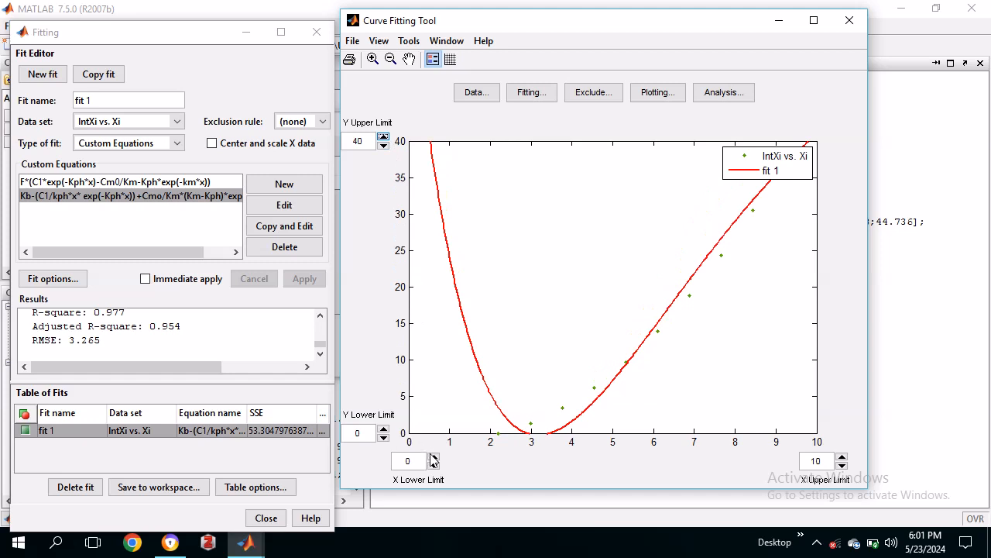
pyautogui.moveTo(433, 466); pyautogui.dragTo(435, 467)
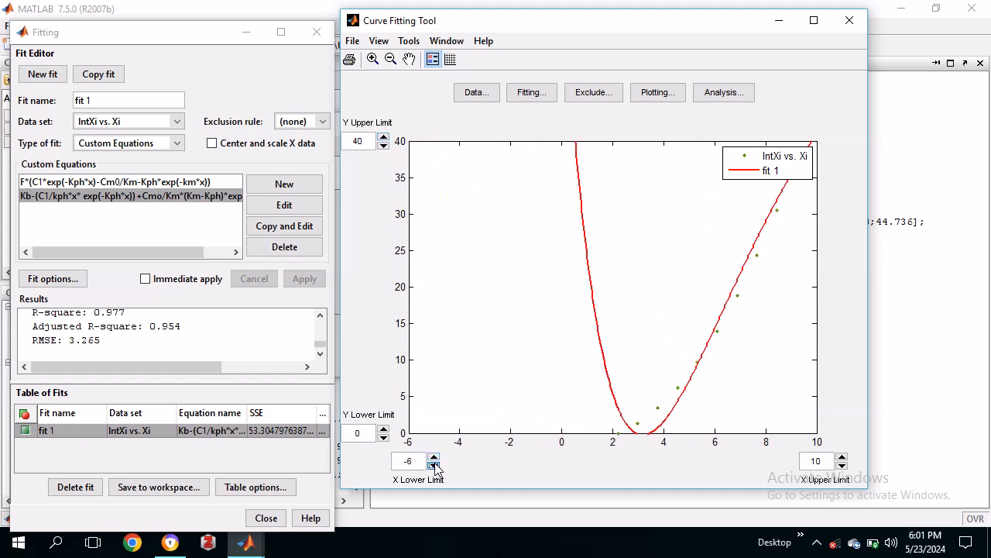
# Step: Set the Y lower limit to 5 and the X upper limit to 18
pyautogui.moveTo(382, 438); pyautogui.dragTo(384, 434)
pyautogui.click(383, 431)
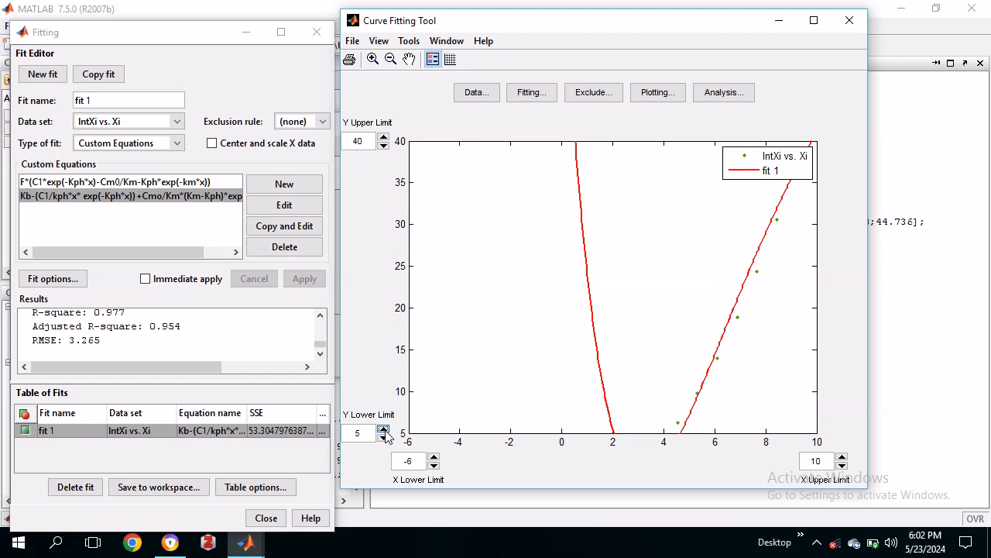
pyautogui.click(842, 464)
pyautogui.moveTo(841, 458); pyautogui.dragTo(841, 458)
pyautogui.click(842, 457)
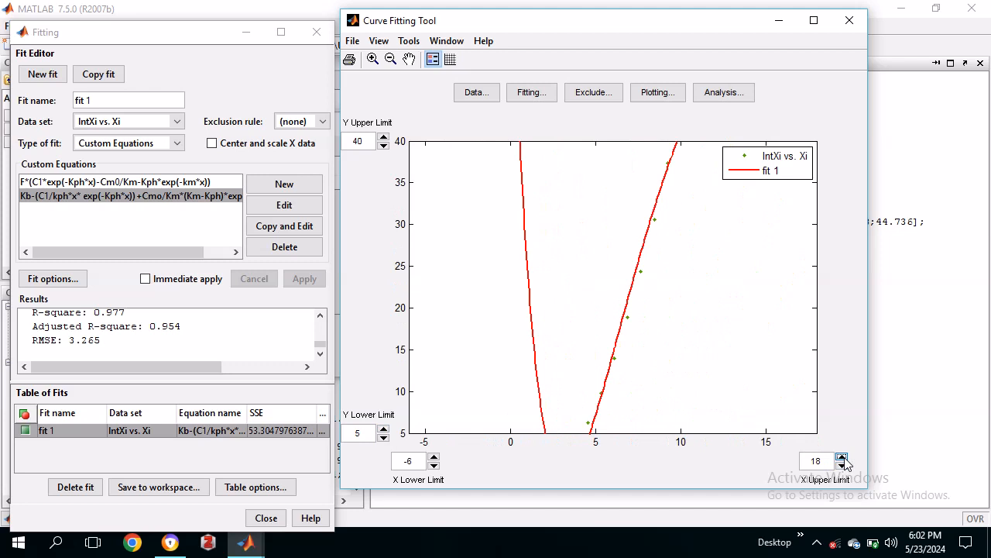
# Step: Widen the plot's Y axis range to run from -10 to 80
pyautogui.click(382, 138)
pyautogui.moveTo(383, 138); pyautogui.dragTo(383, 138)
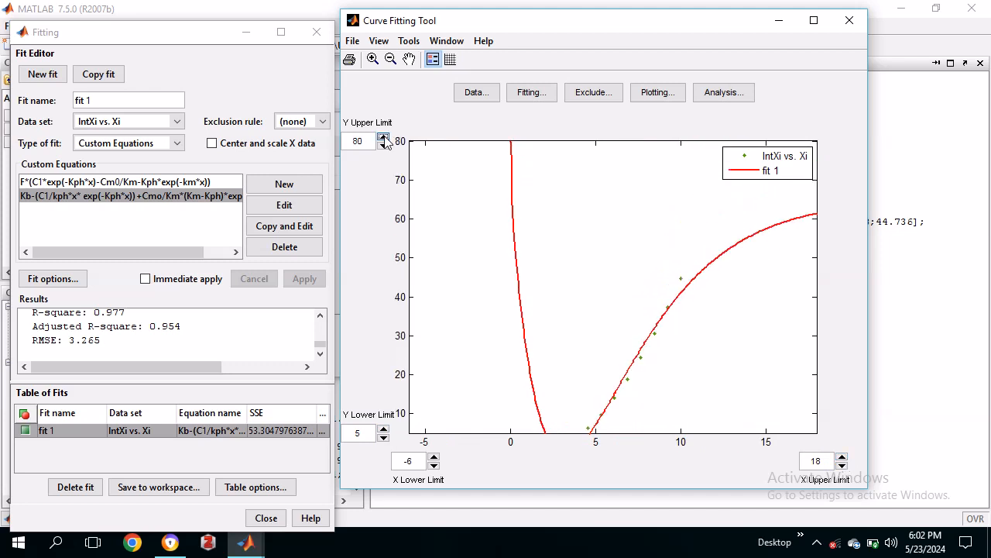
pyautogui.moveTo(382, 437); pyautogui.dragTo(383, 437)
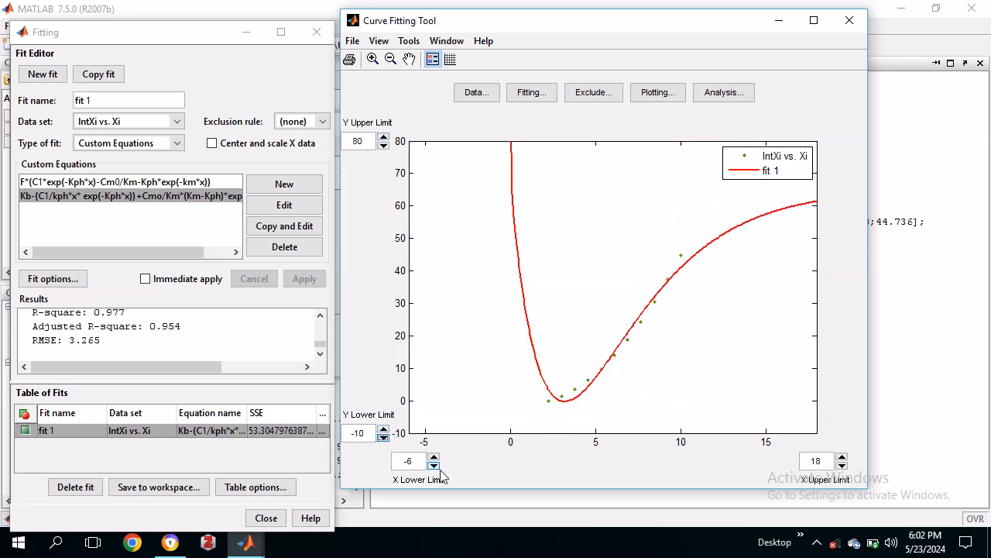
# Step: Set the X lower limit to -20 and the Y upper limit to 160
pyautogui.moveTo(439, 470); pyautogui.dragTo(439, 470)
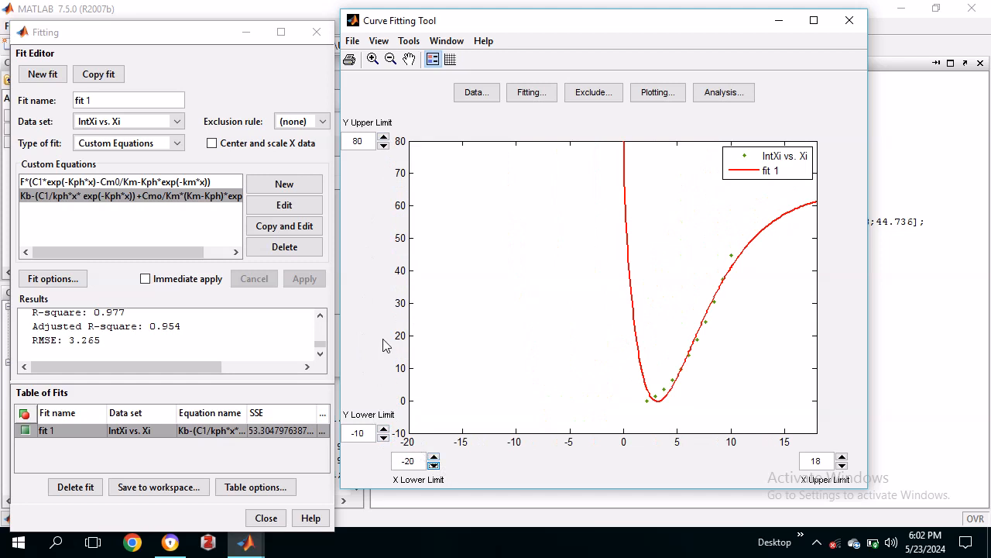
pyautogui.click(383, 138)
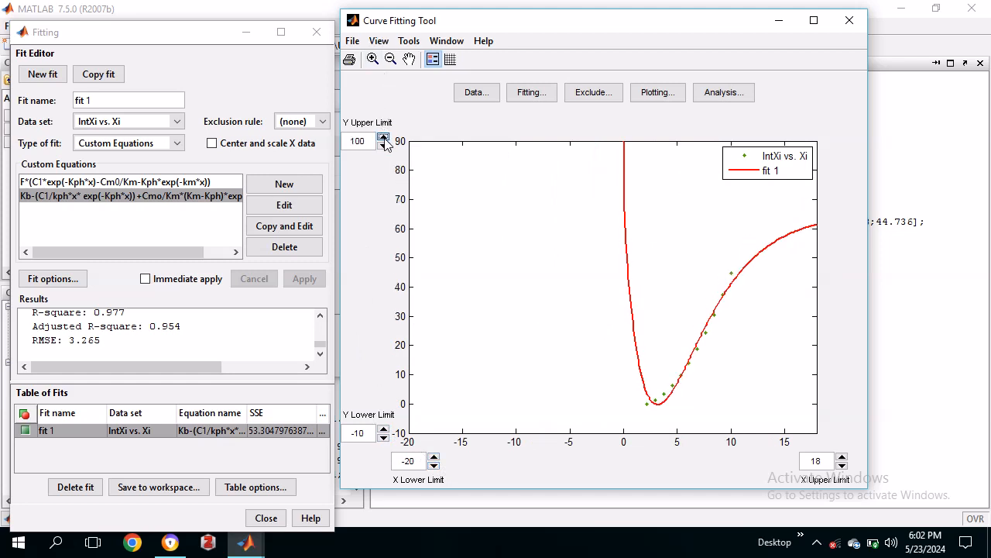
pyautogui.moveTo(383, 138); pyautogui.dragTo(384, 138)
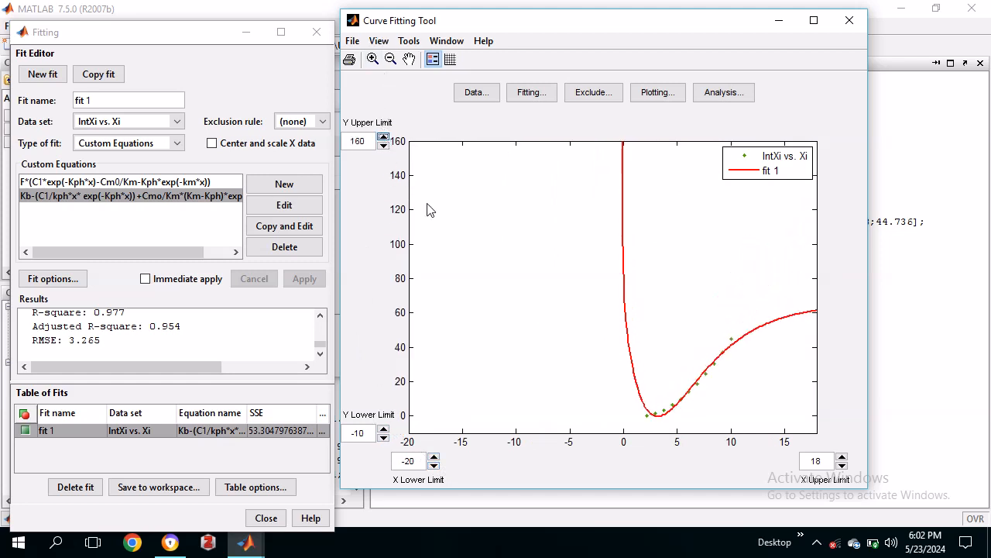
# Step: Extend the plot's X upper limit to 500
pyautogui.click(842, 466)
pyautogui.click(842, 467)
pyautogui.click(843, 466)
pyautogui.click(842, 457)
pyautogui.click(842, 457)
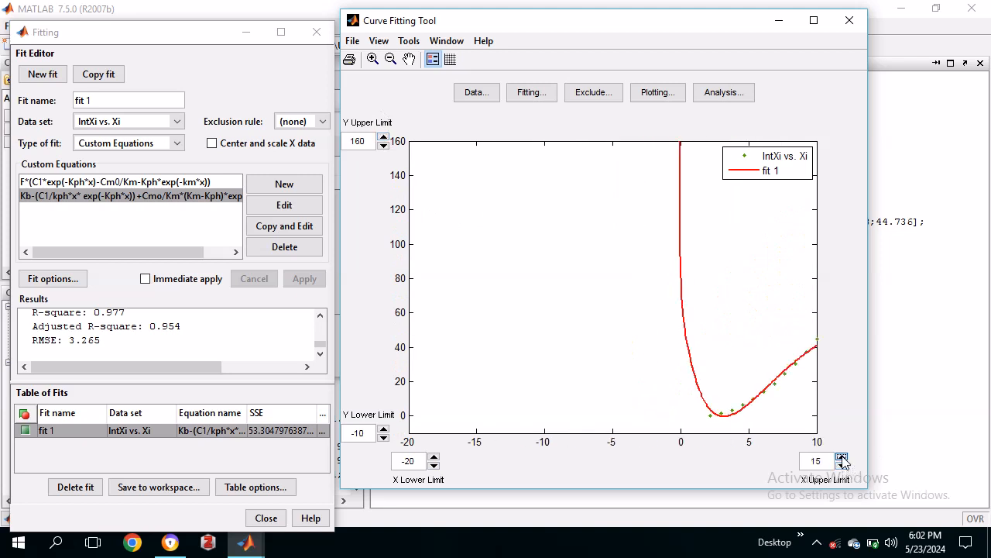
pyautogui.moveTo(841, 459); pyautogui.dragTo(842, 459)
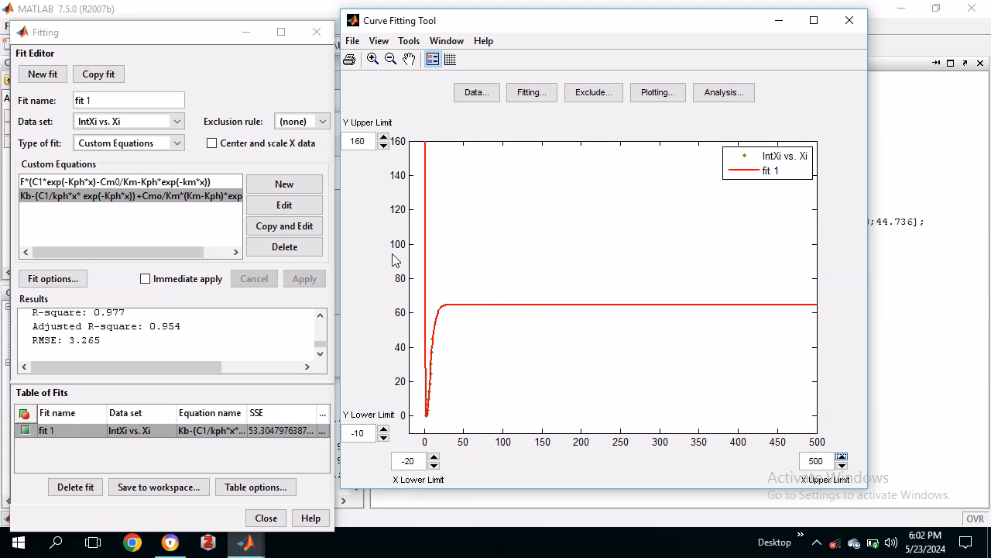
# Step: Set the plot's Y axis range to 0 to 70 and the X lower limit to 0
pyautogui.moveTo(385, 140); pyautogui.dragTo(383, 147)
pyautogui.click(383, 145)
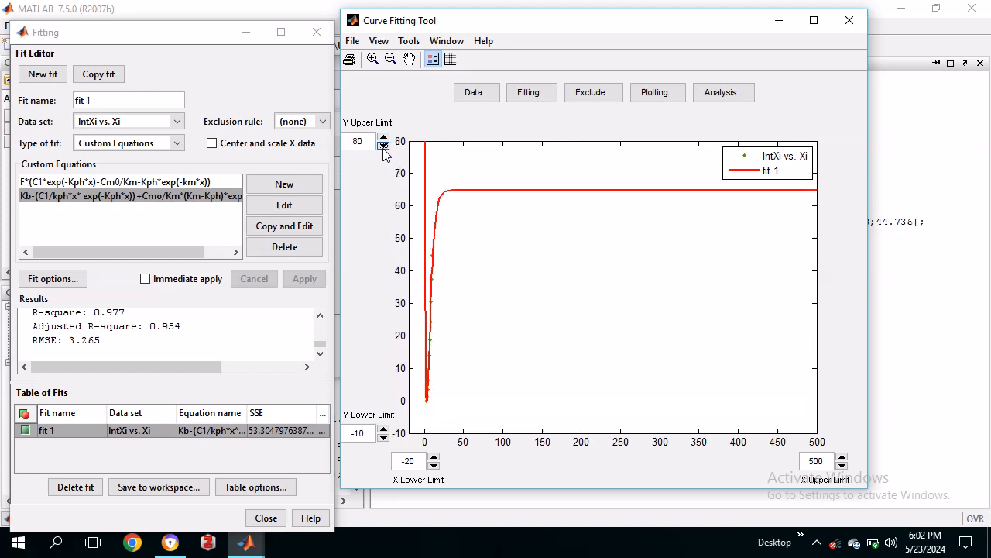
pyautogui.click(384, 145)
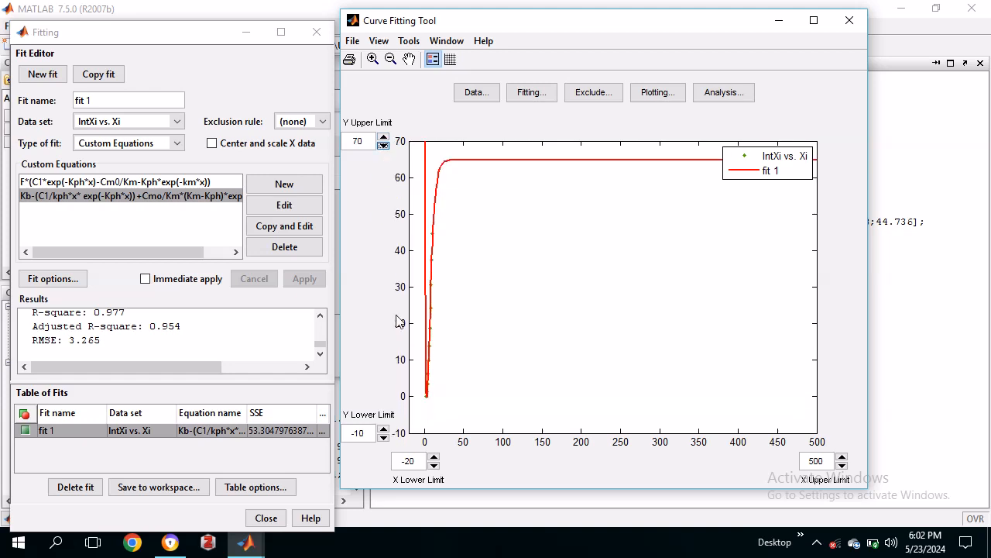
pyautogui.click(383, 438)
pyautogui.click(384, 438)
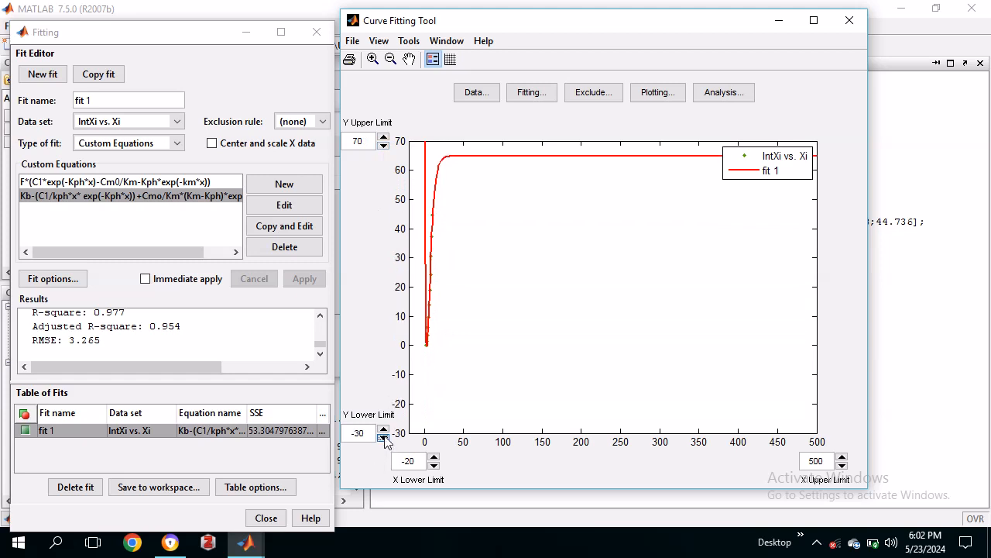
pyautogui.click(383, 429)
pyautogui.click(382, 429)
pyautogui.click(382, 429)
pyautogui.click(382, 429)
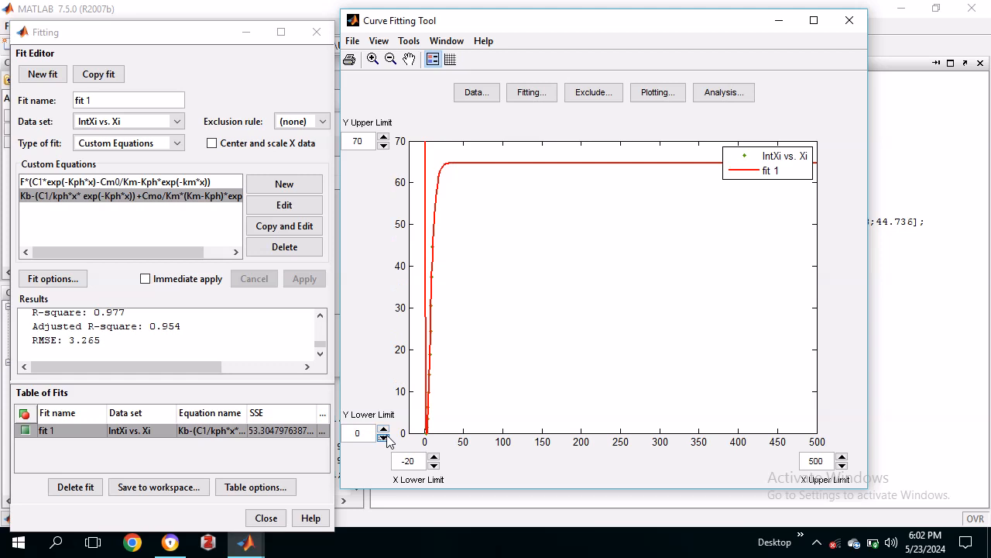
pyautogui.click(429, 461)
pyautogui.click(533, 355)
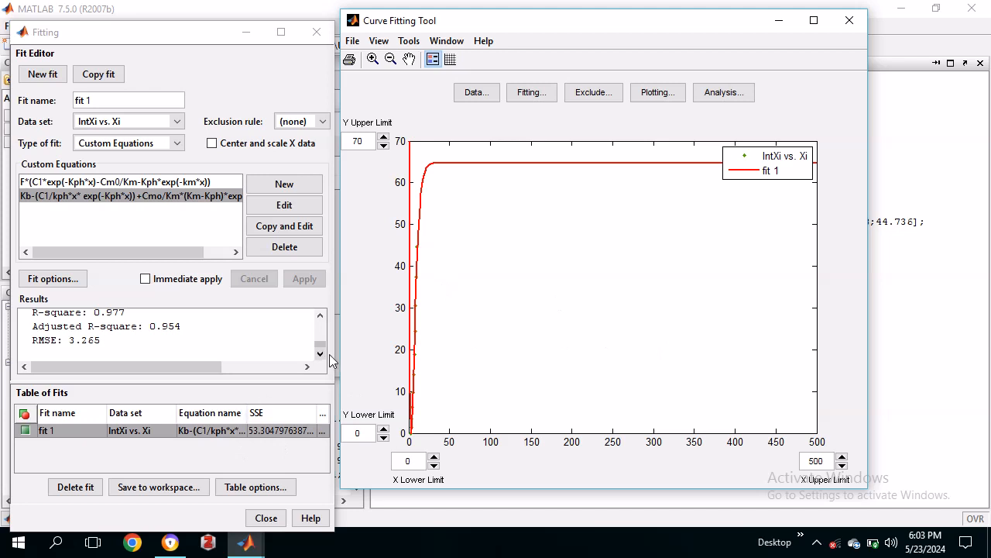
# Step: Examine the fitted coefficients and the goodness-of-fit statistics in the results of fit 1
pyautogui.moveTo(323, 347)
pyautogui.mouseDown()
pyautogui.moveTo(323, 325)
pyautogui.moveTo(322, 356)
pyautogui.mouseUp()
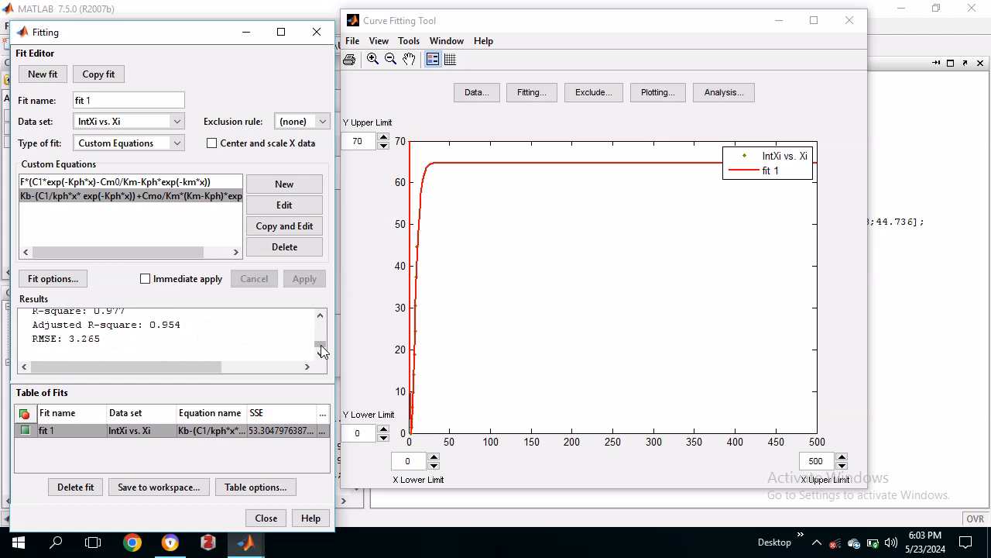
pyautogui.click(324, 313)
pyautogui.click(325, 313)
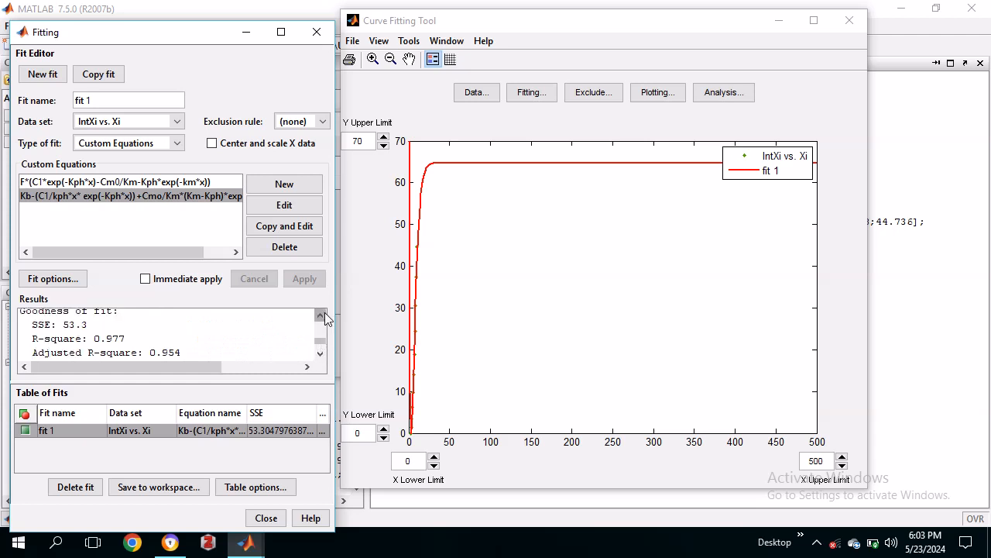
pyautogui.click(320, 354)
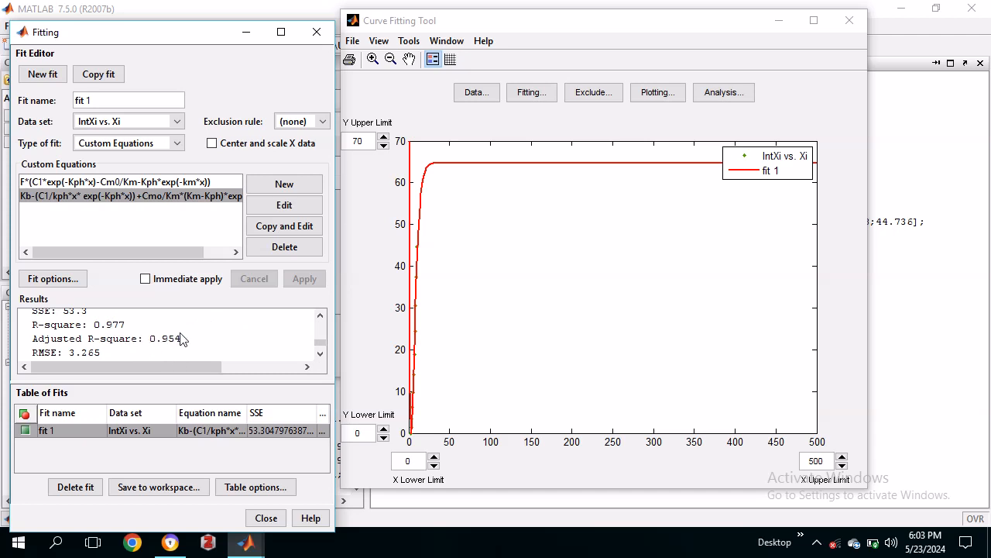
pyautogui.click(321, 318)
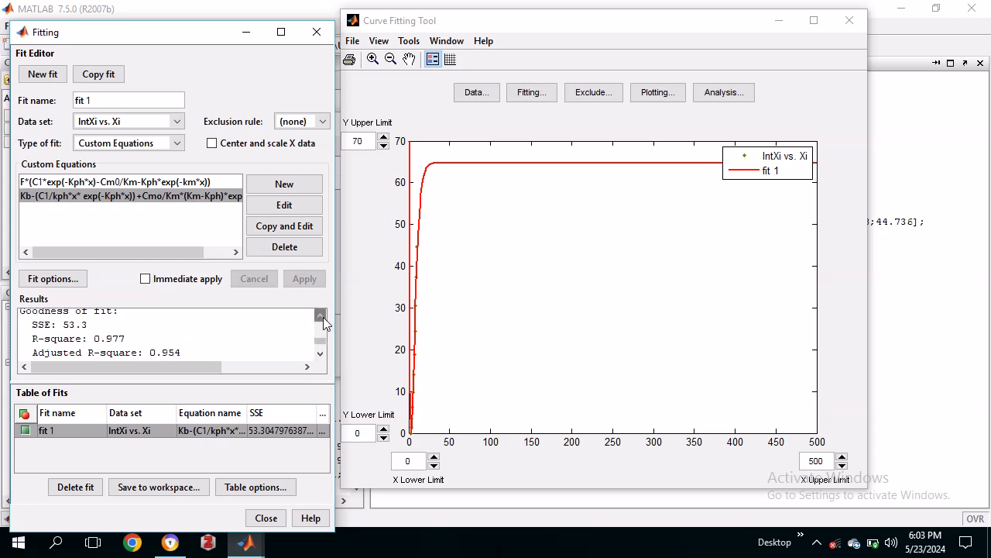
pyautogui.click(320, 317)
pyautogui.click(320, 317)
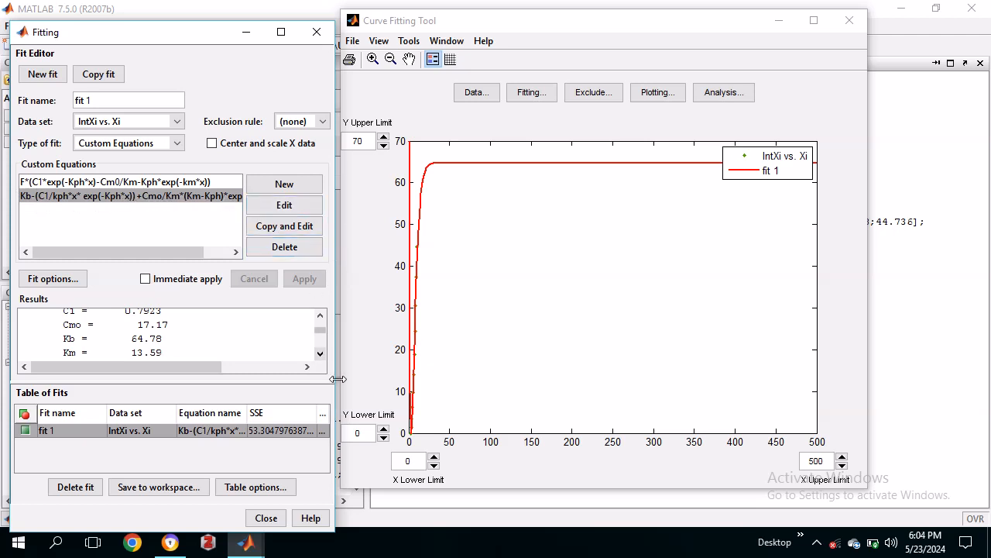
pyautogui.click(319, 354)
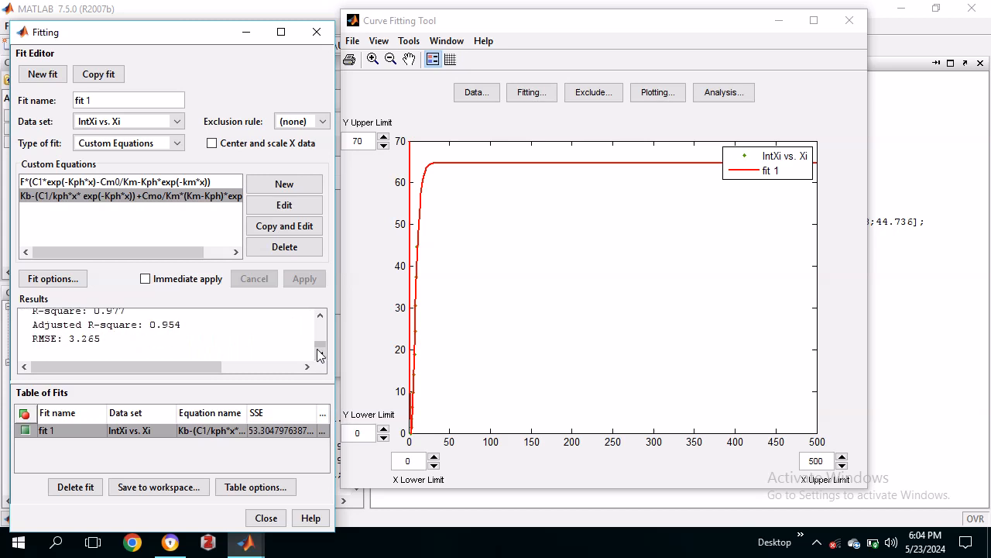
pyautogui.click(320, 317)
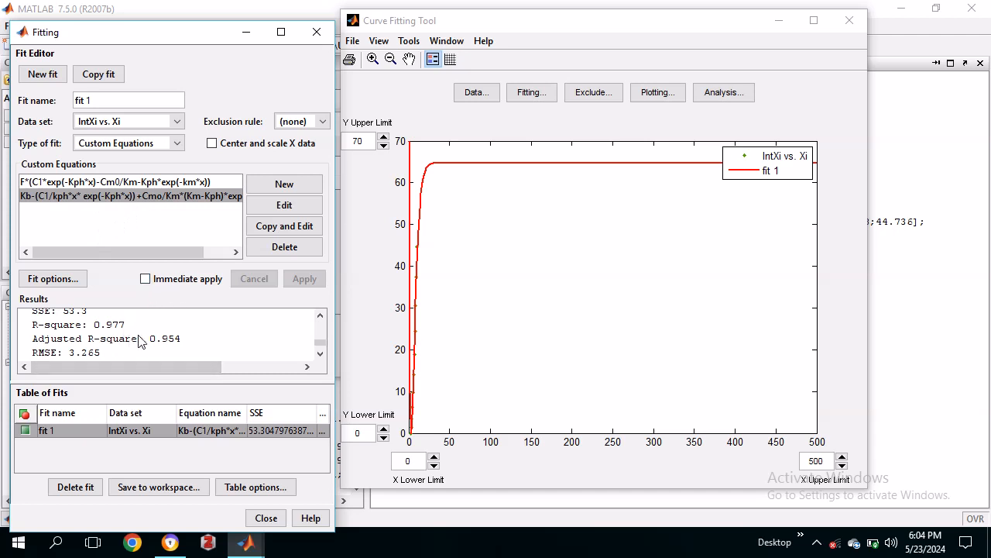
pyautogui.click(320, 354)
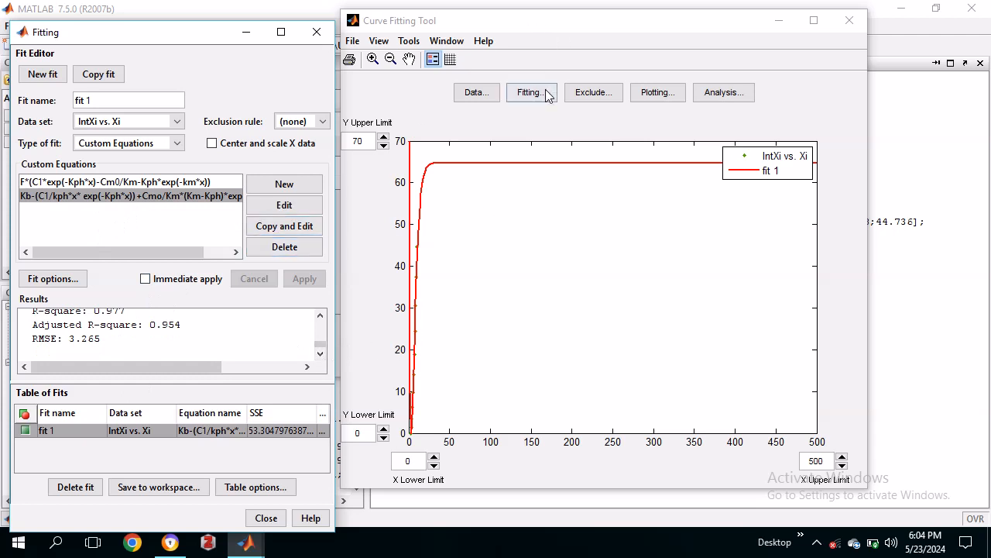
# Step: Read the fitted function values along the plateau of the fit 1 curve in the plot
pyautogui.click(352, 41)
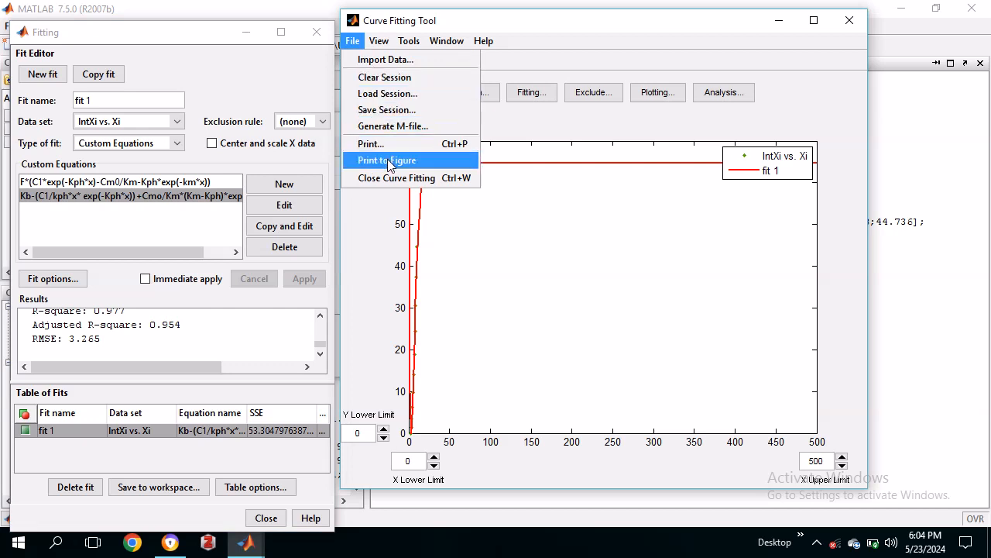
pyautogui.click(554, 205)
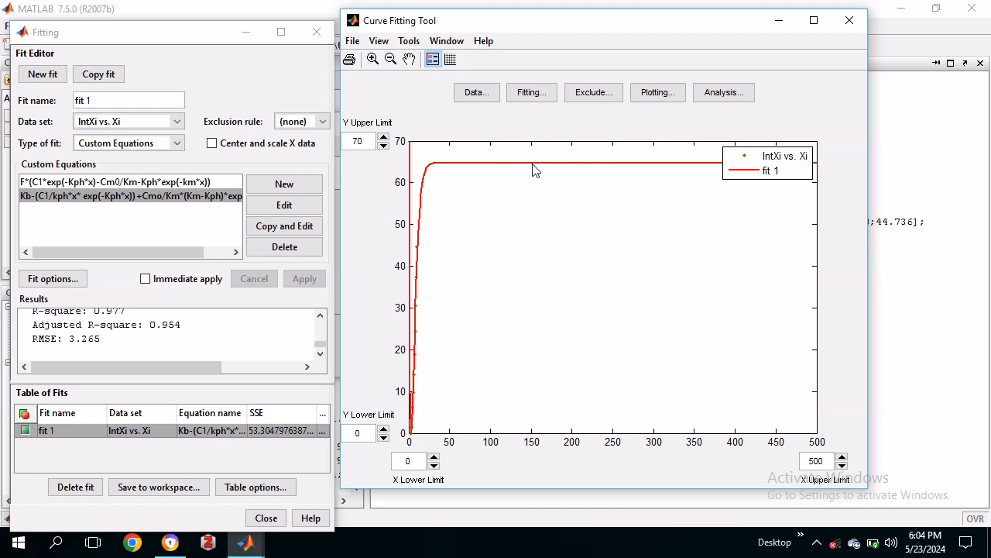
pyautogui.moveTo(533, 165)
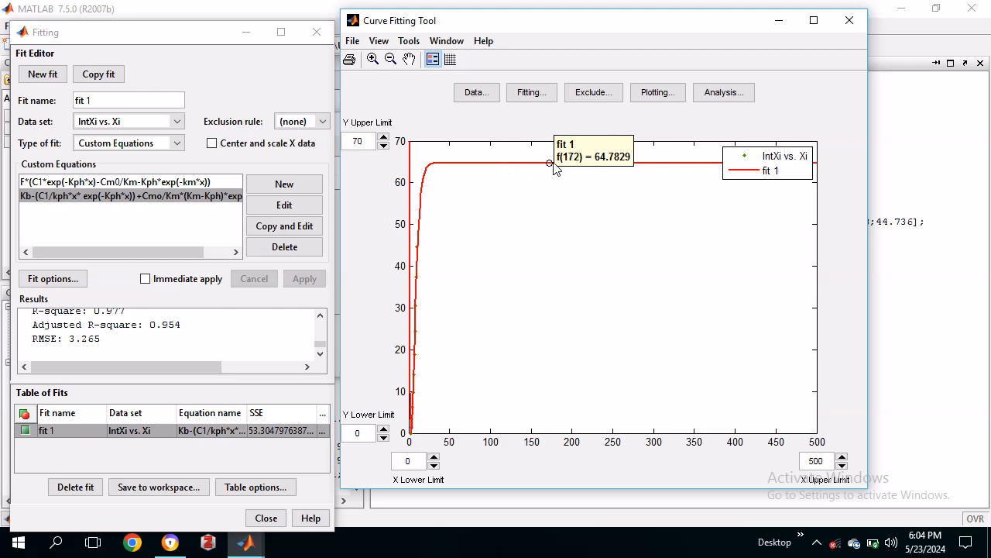
pyautogui.moveTo(572, 162); pyautogui.dragTo(598, 162)
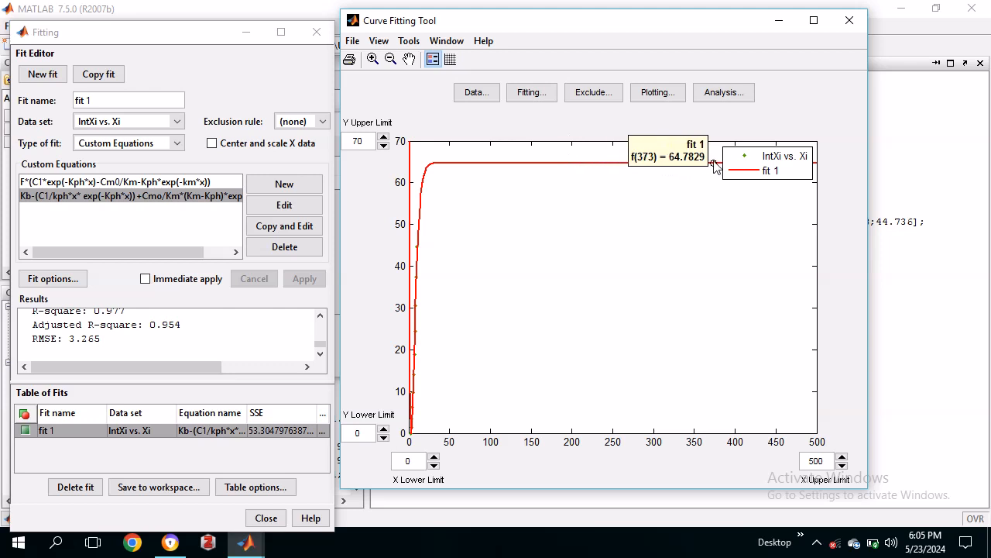
# Step: Move the legend off the plot area beside the axes and print the plot to a separate figure
pyautogui.moveTo(733, 161); pyautogui.dragTo(842, 364)
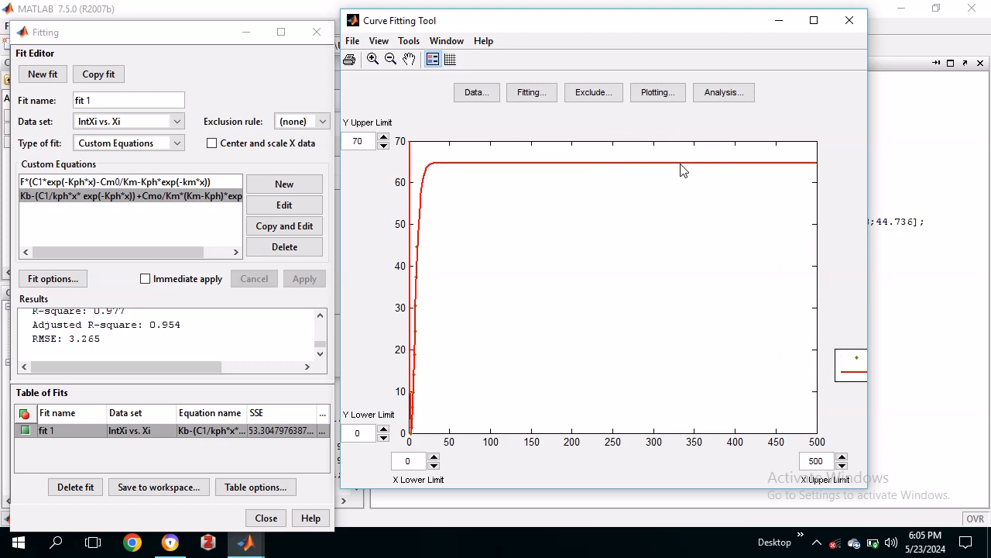
pyautogui.moveTo(676, 164)
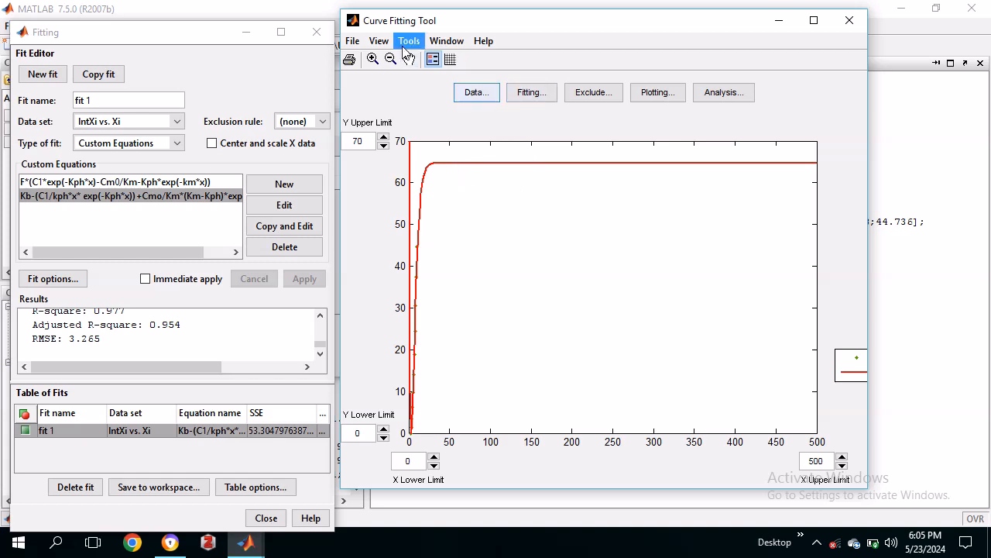
pyautogui.click(353, 41)
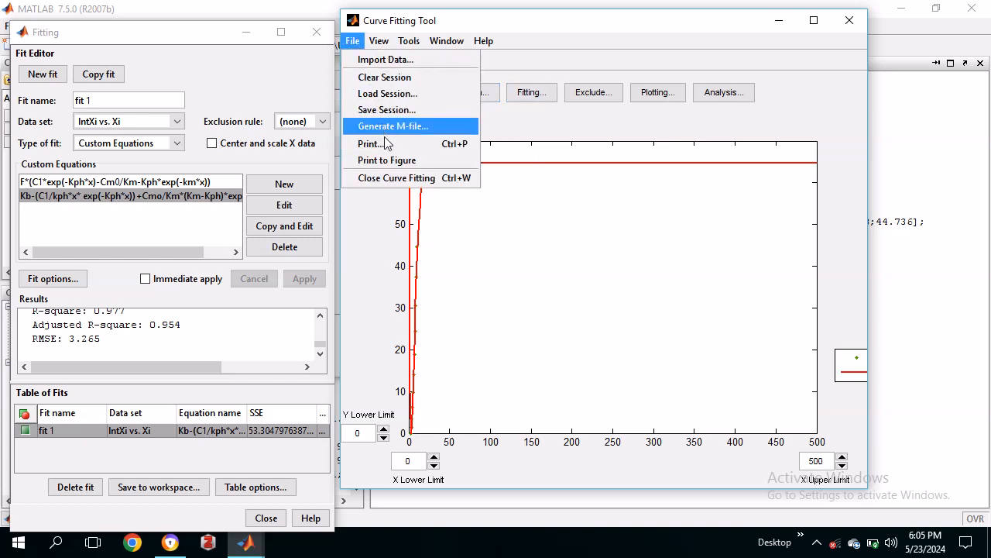
pyautogui.click(390, 167)
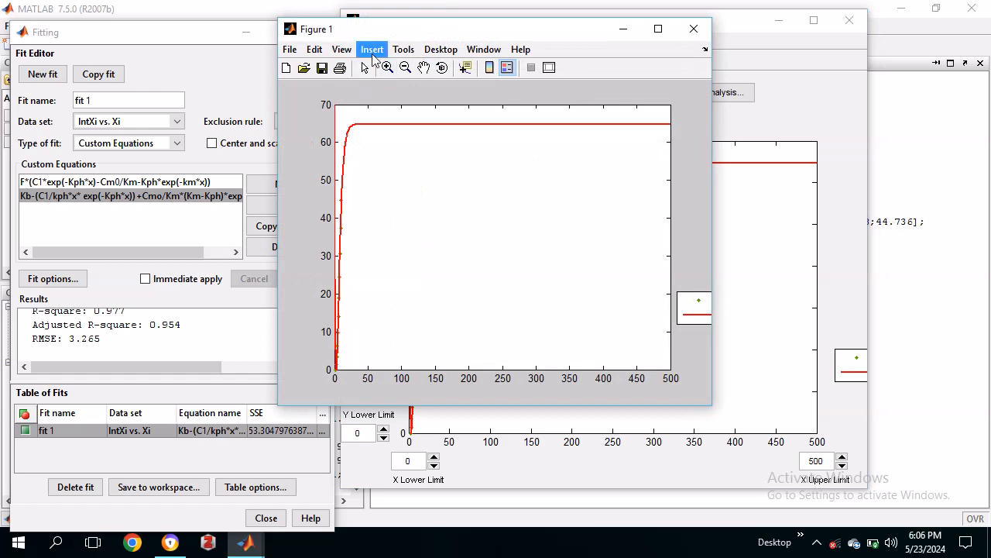
# Step: Add the X-axis label "Int Xi" to the figure
pyautogui.click(374, 59)
pyautogui.click(381, 67)
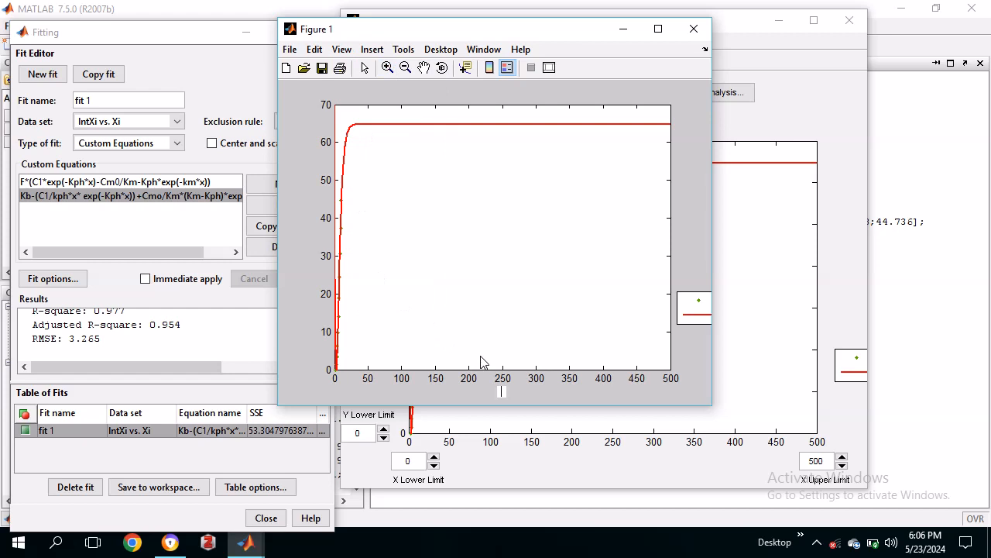
pyautogui.write('Int Xi')
pyautogui.click(471, 388)
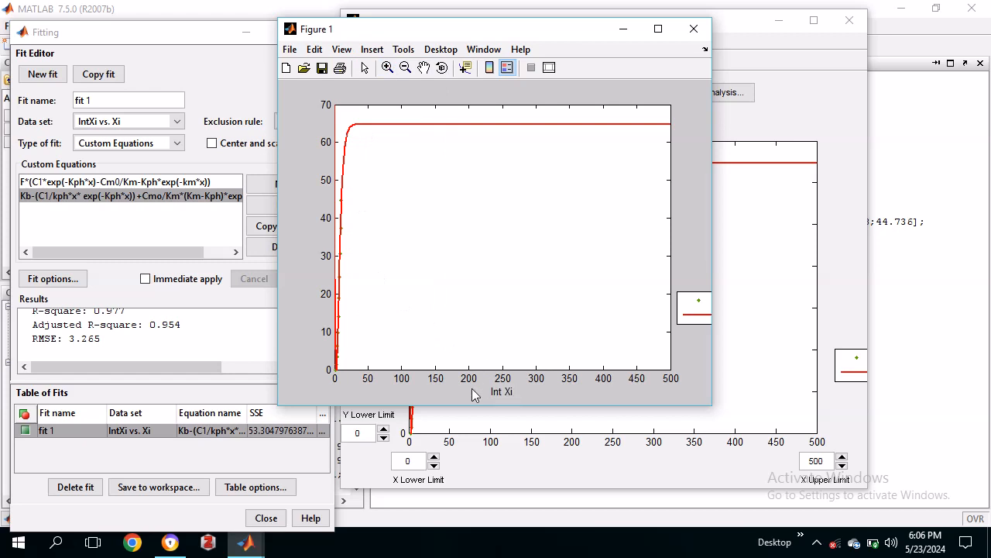
# Step: Replace the figure's X-axis label with "Xi"
pyautogui.click(372, 49)
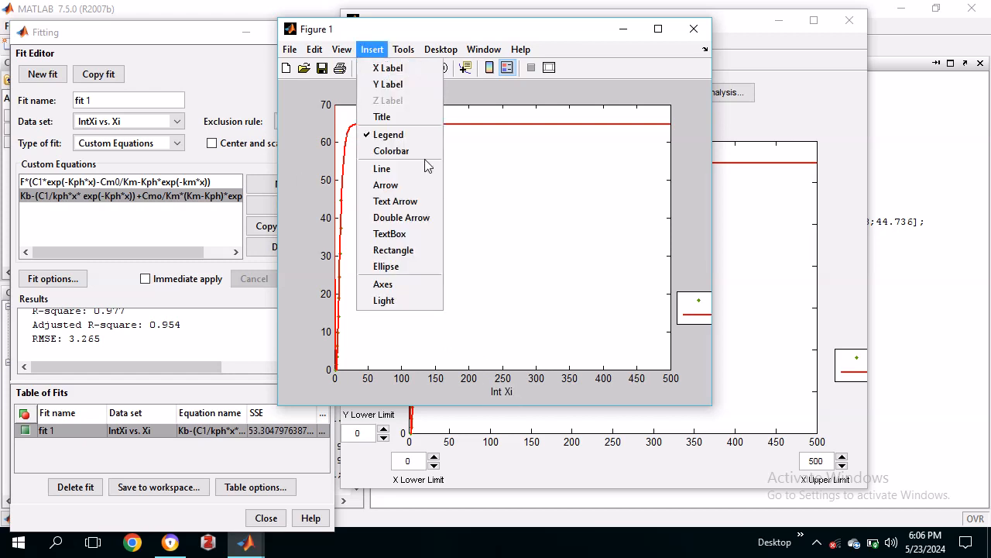
pyautogui.click(389, 68)
pyautogui.press('BackSpace')
pyautogui.press('BackSpace')
pyautogui.press('BackSpace')
pyautogui.press('BackSpace')
pyautogui.press('BackSpace')
pyautogui.press('BackSpace')
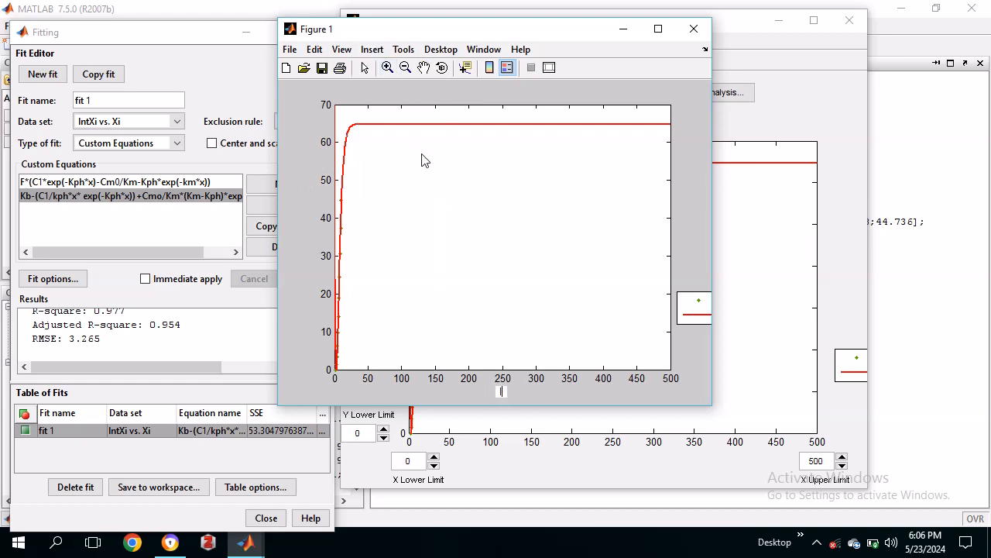
pyautogui.write('Xi')
pyautogui.click(465, 401)
# Step: Add the Y-axis label "Int Xi" to the figure
pyautogui.click(371, 49)
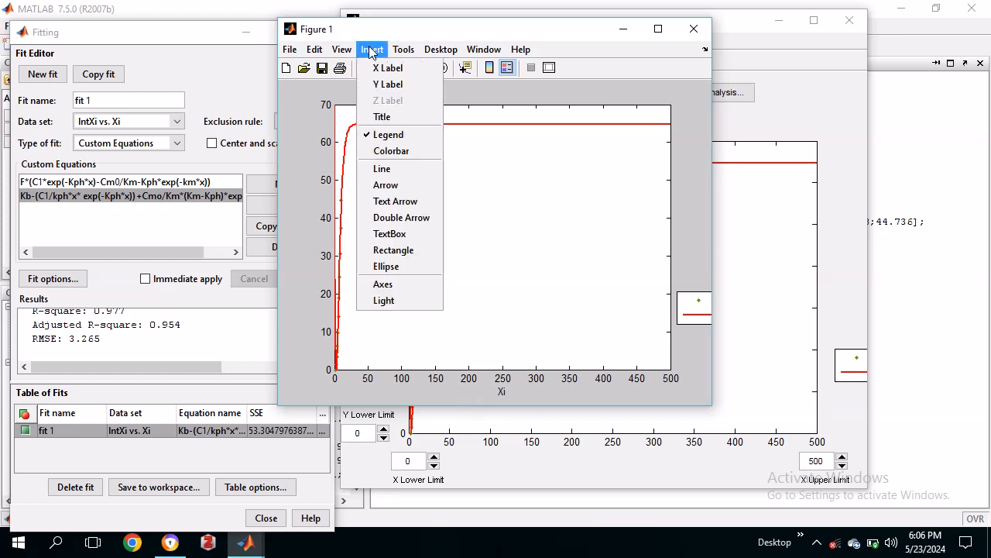
pyautogui.click(379, 86)
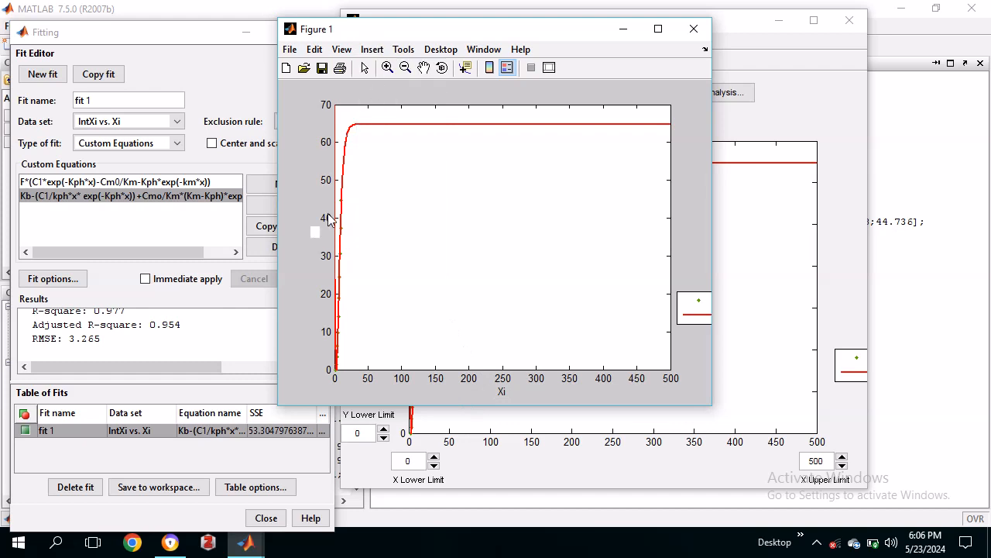
pyautogui.write('Int Xi')
pyautogui.click(308, 260)
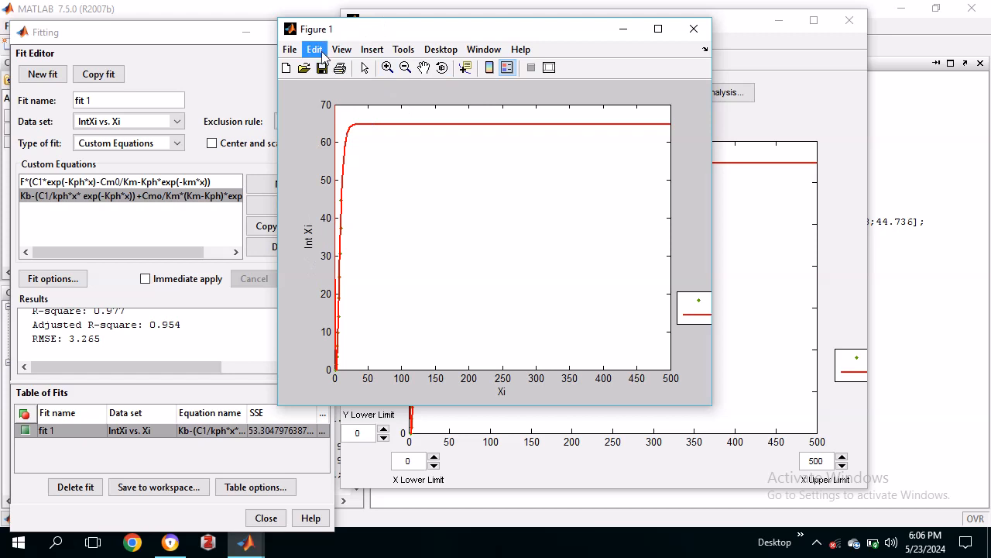
# Step: Minimize the Figure 1 window to return to the Curve Fitting Tool
pyautogui.click(290, 49)
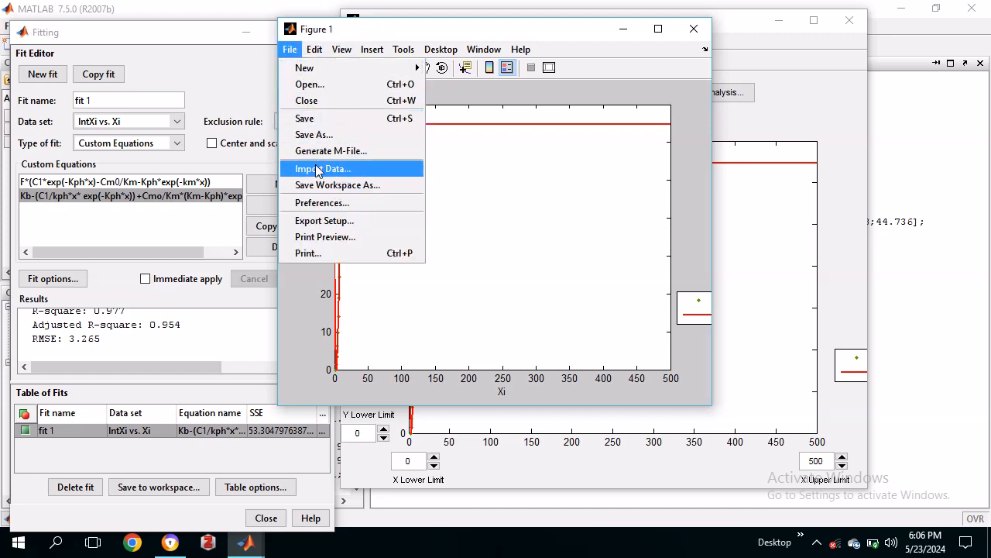
pyautogui.click(484, 50)
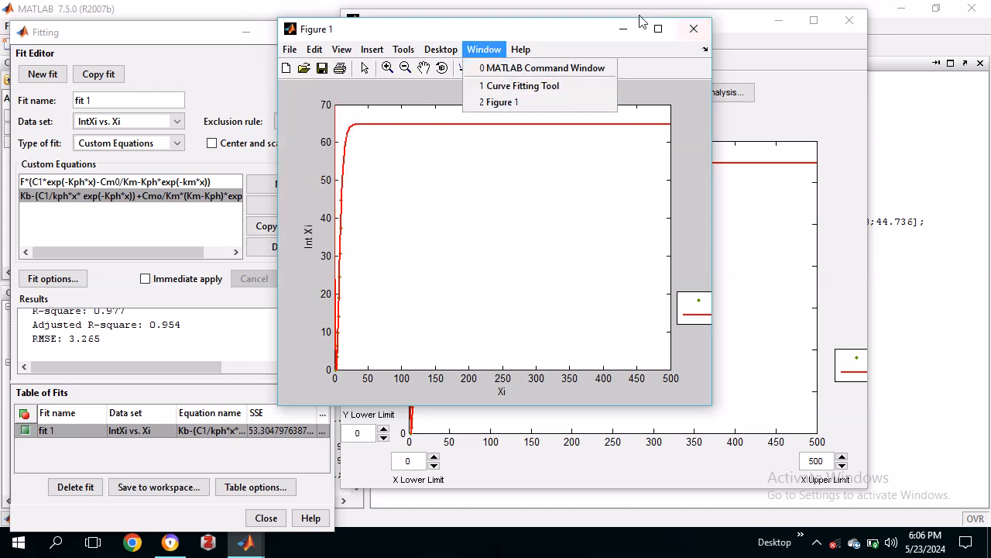
pyautogui.click(620, 30)
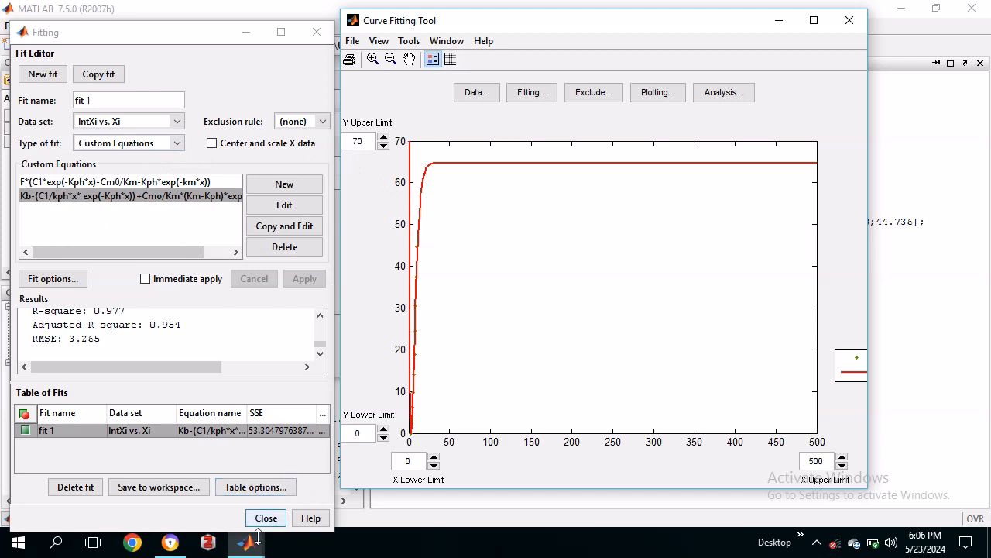
pyautogui.moveTo(256, 548)
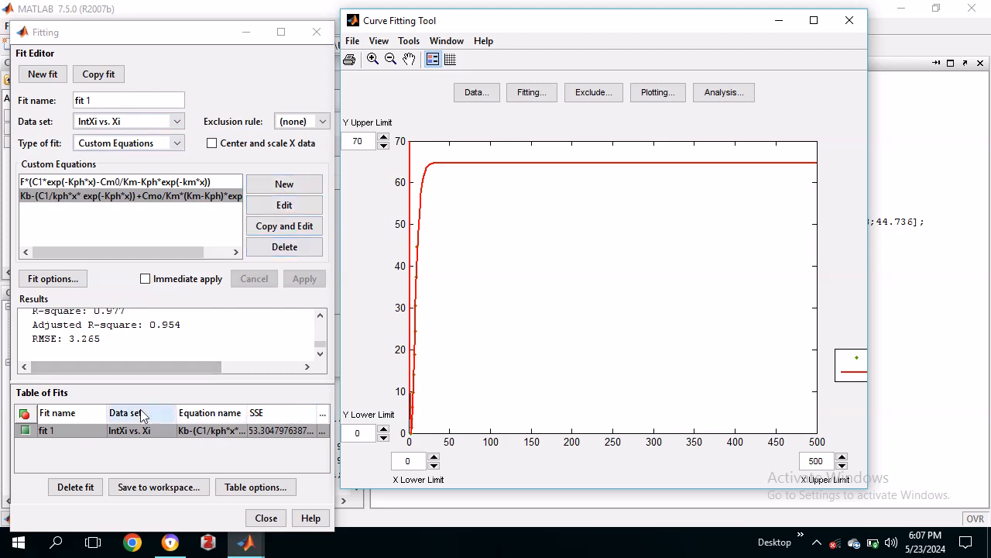
# Step: Set MaxFunEvals to 60000 and MaxIter to 40000 in the fit options and apply the changes to fit 1
pyautogui.click(31, 281)
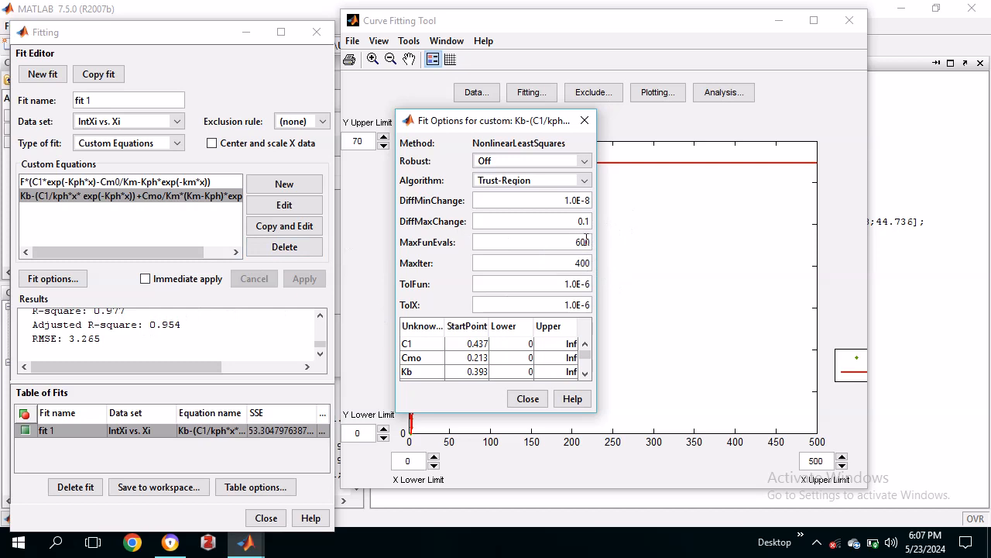
pyautogui.write('00')
pyautogui.click(586, 270)
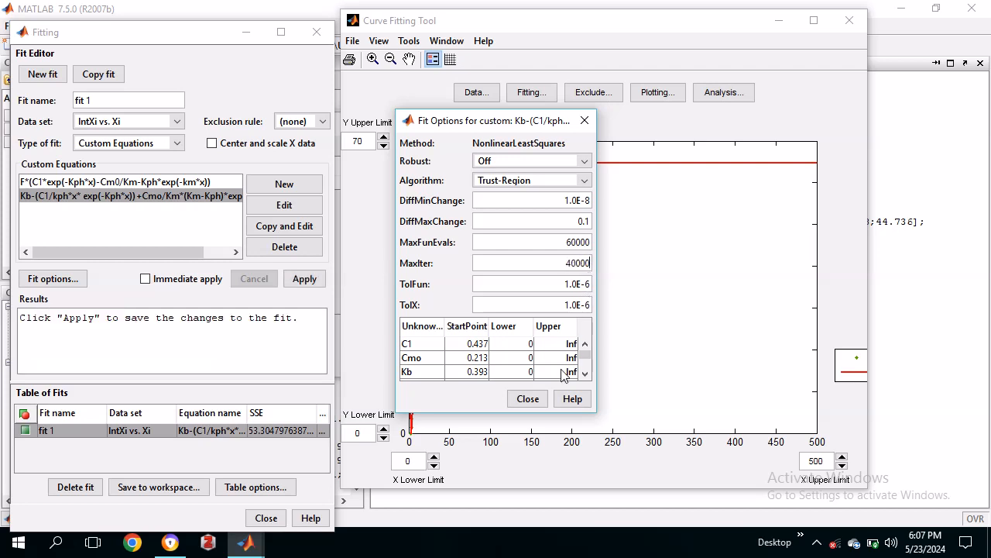
pyautogui.click(538, 407)
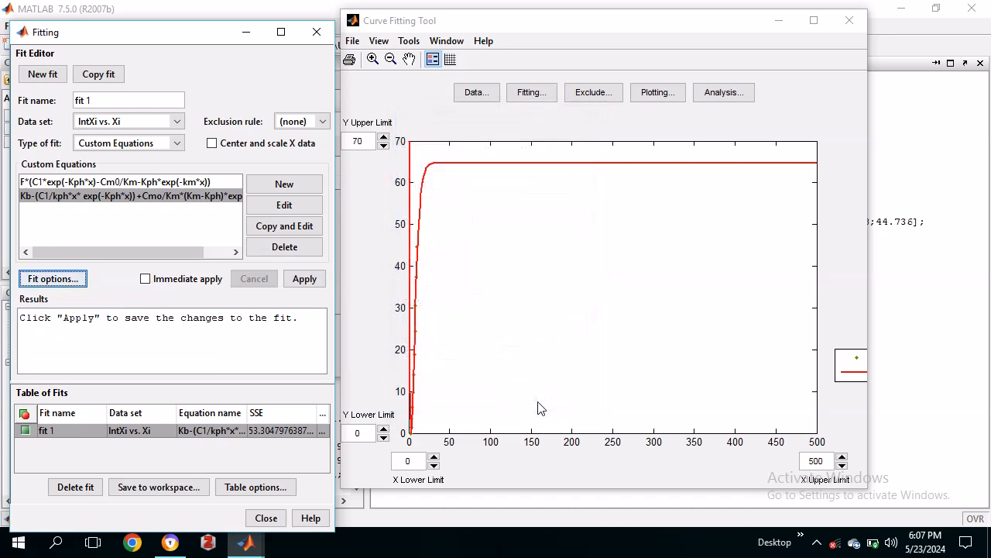
pyautogui.click(298, 279)
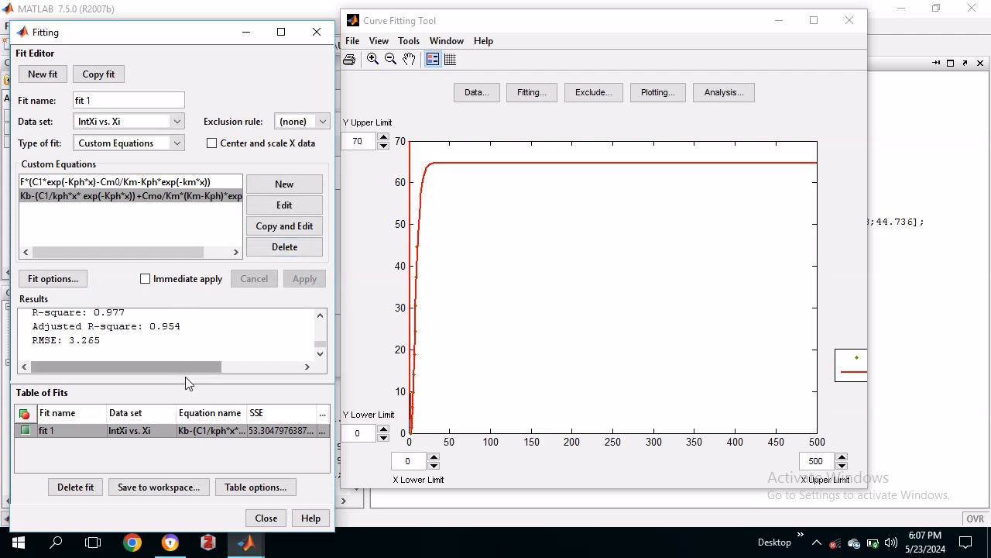
# Step: Review the start points and bounds of the unknowns in the options of fit 1
pyautogui.click(53, 279)
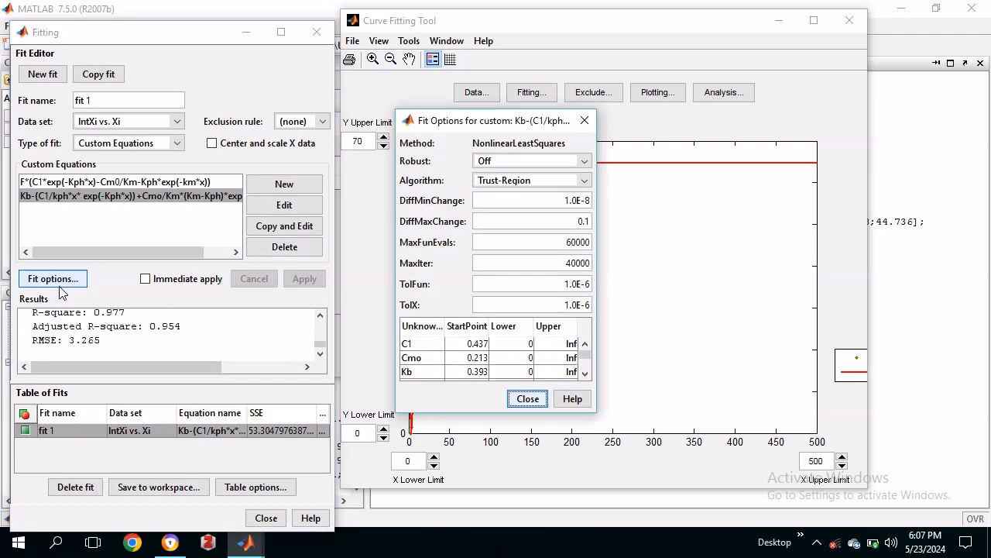
pyautogui.click(585, 373)
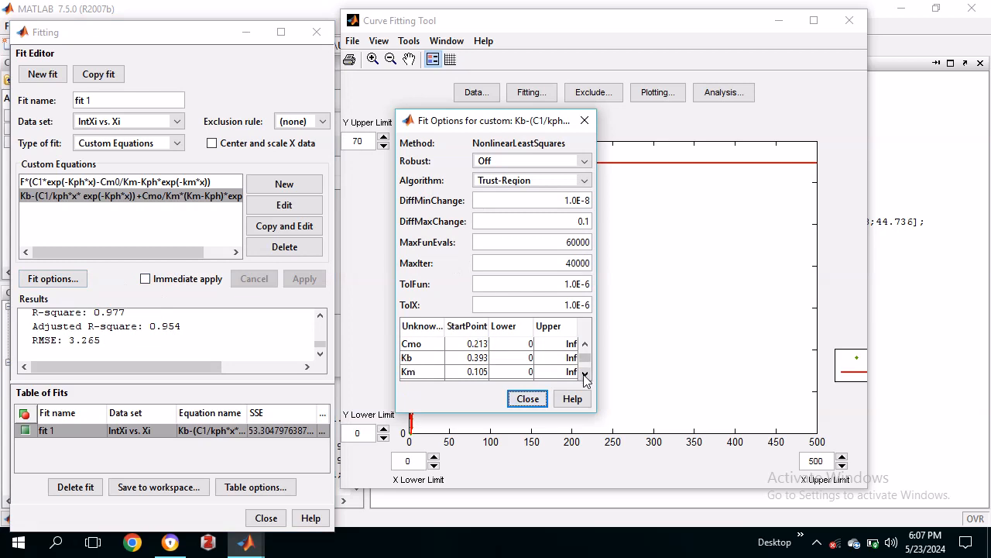
pyautogui.click(526, 400)
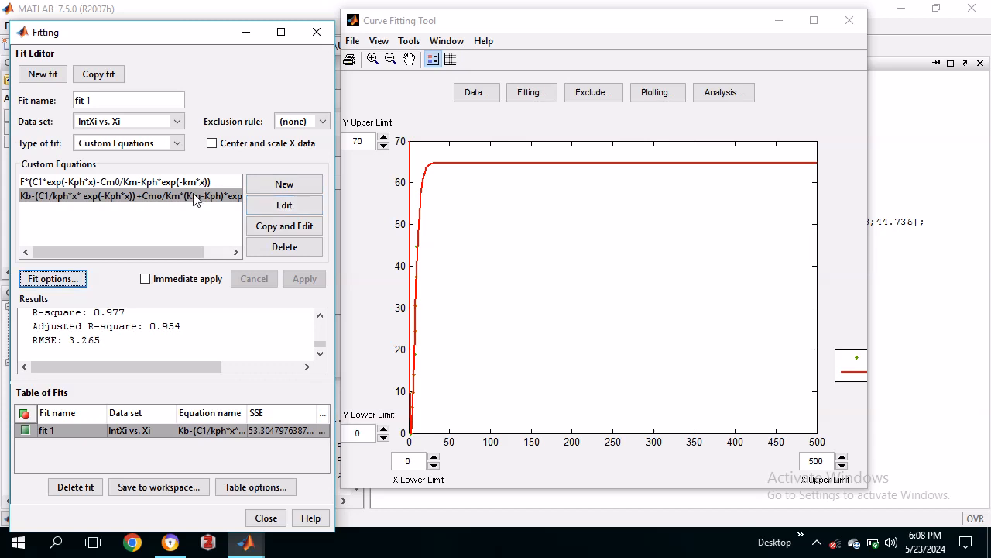
# Step: Edit the selected custom equation so that its whole right-hand expression is enclosed in parentheses and multiplied by F
pyautogui.click(279, 204)
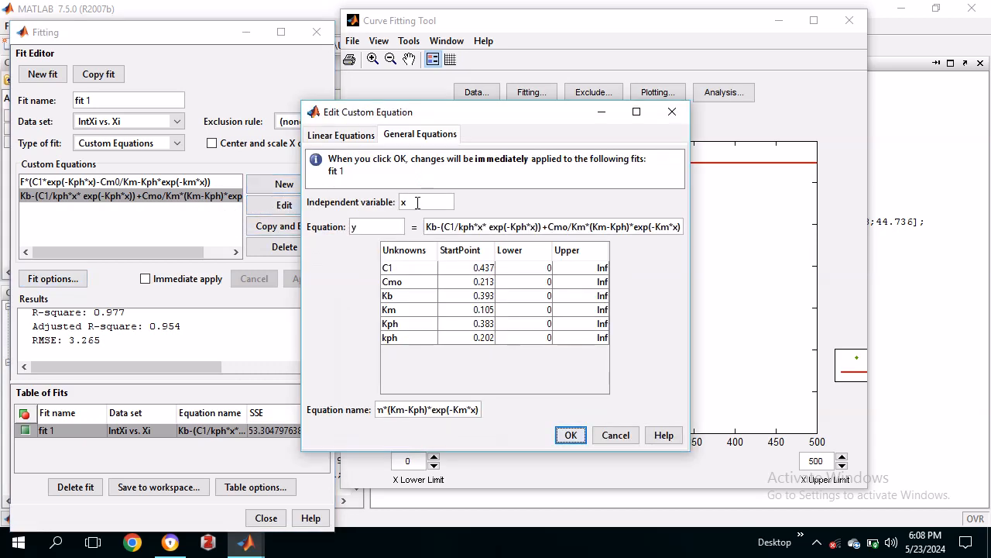
pyautogui.doubleClick(429, 226)
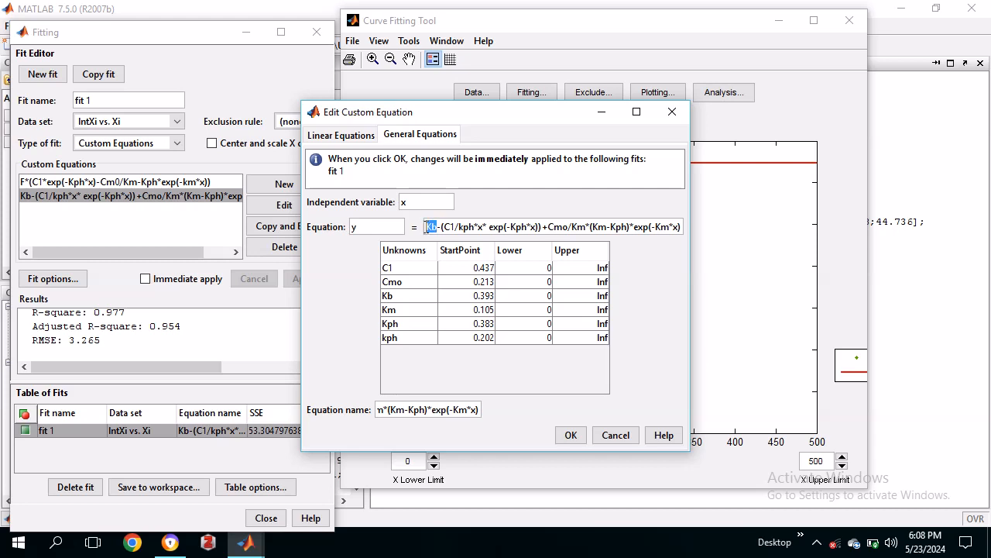
pyautogui.click(426, 227)
pyautogui.write('F')
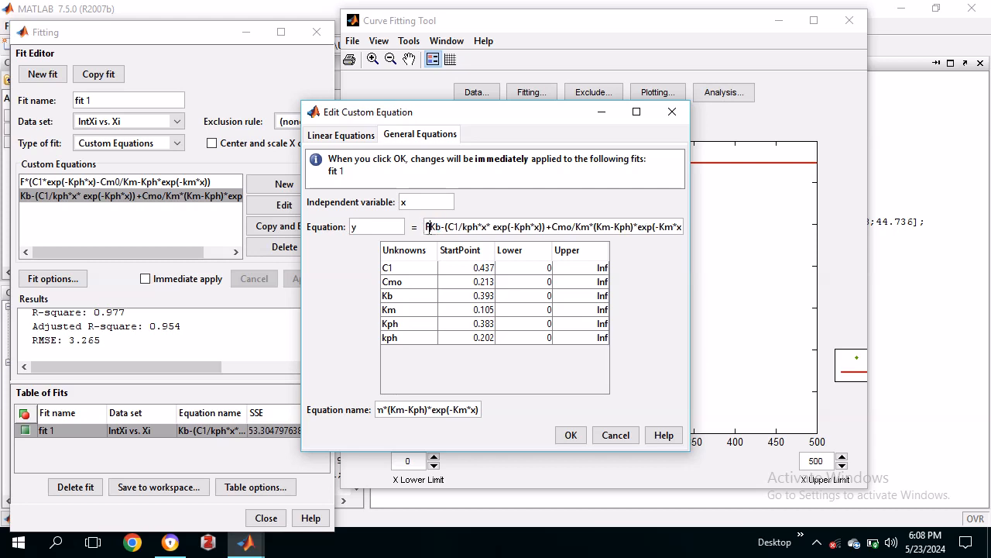
pyautogui.write('(')
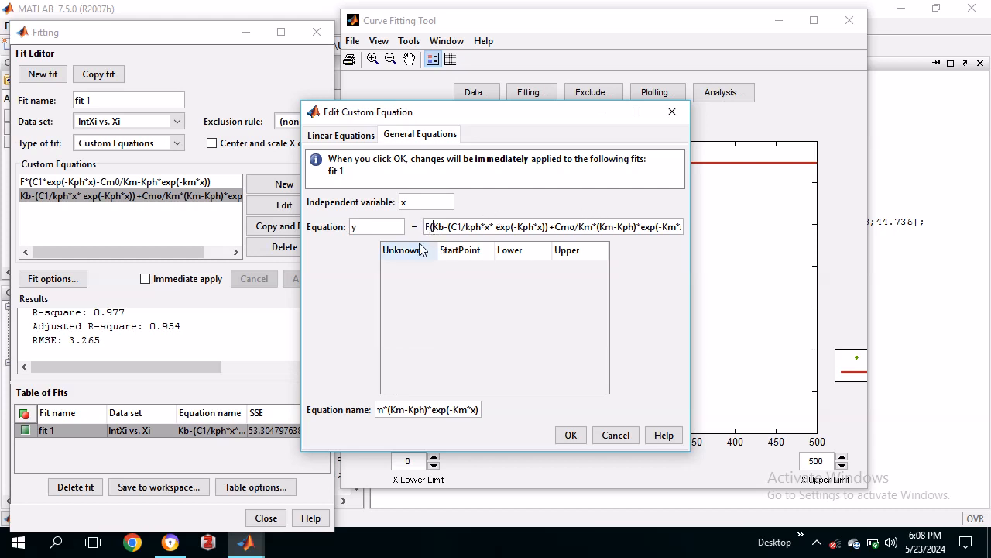
pyautogui.moveTo(432, 232); pyautogui.dragTo(427, 233)
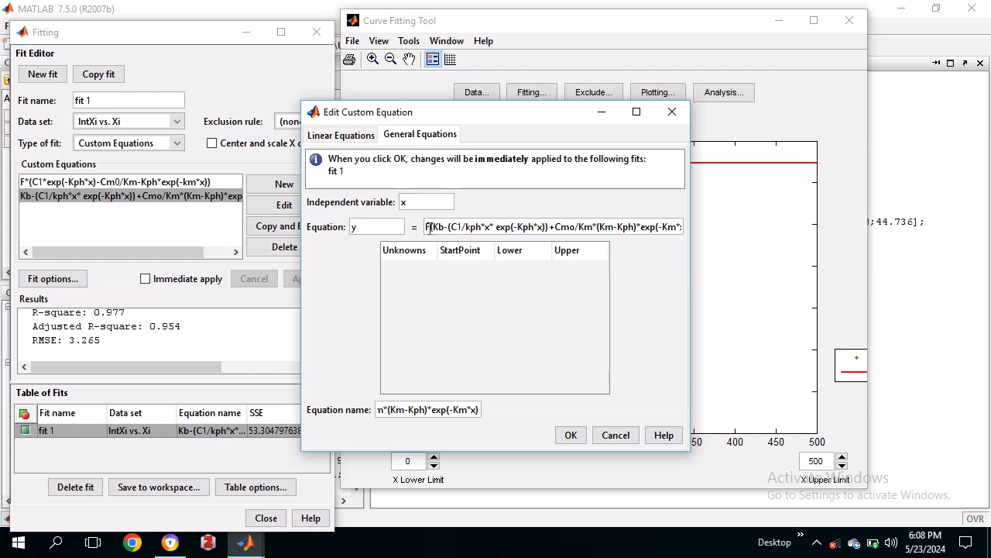
pyautogui.write('*')
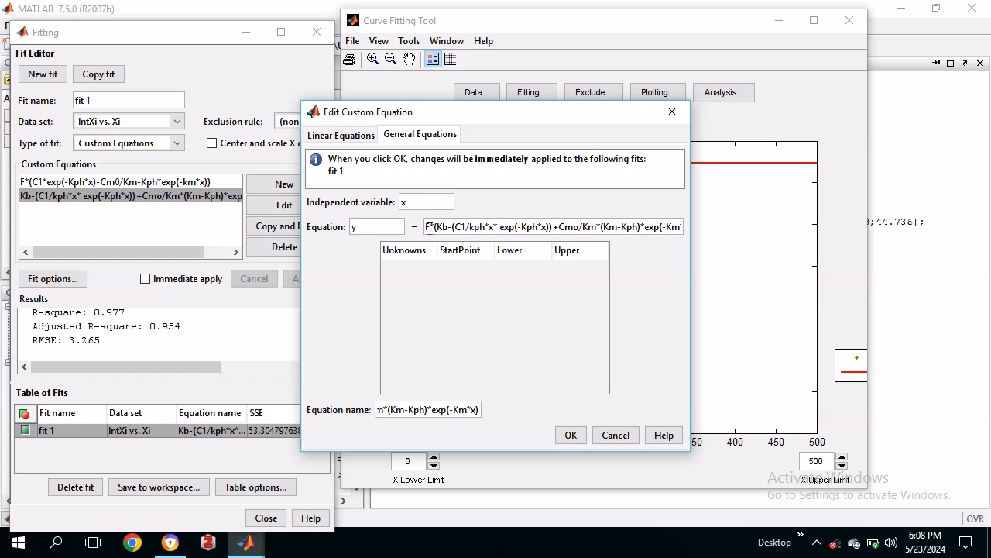
pyautogui.click(680, 226)
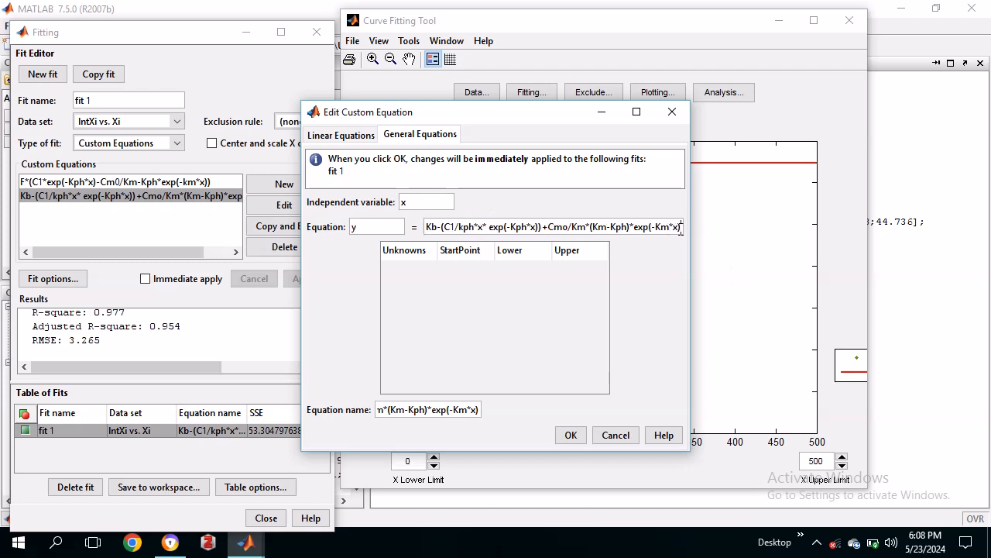
pyautogui.write(')')
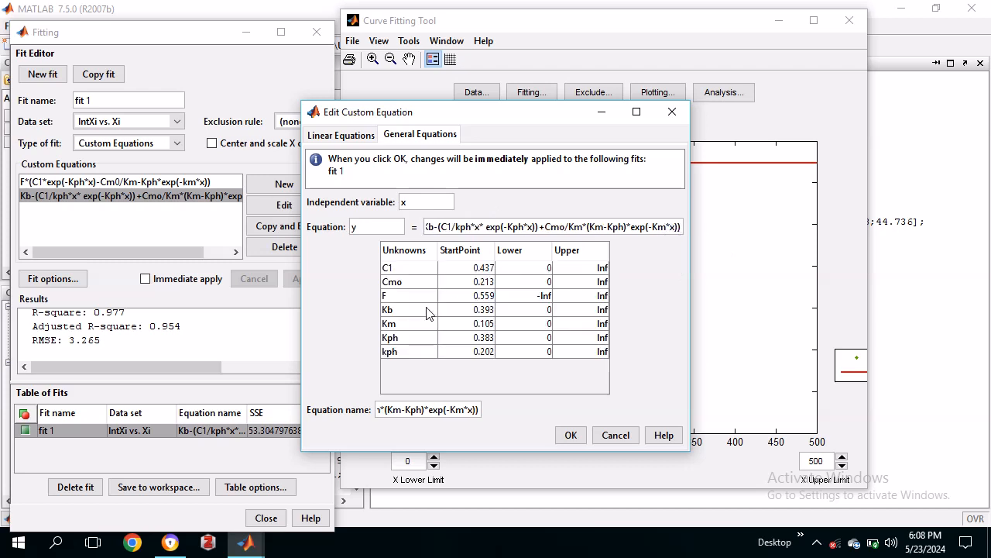
# Step: Set the lower bound of F to 0 and its upper bound to 10, and apply the edited equation to fit 1
pyautogui.click(551, 296)
pyautogui.press('BackSpace')
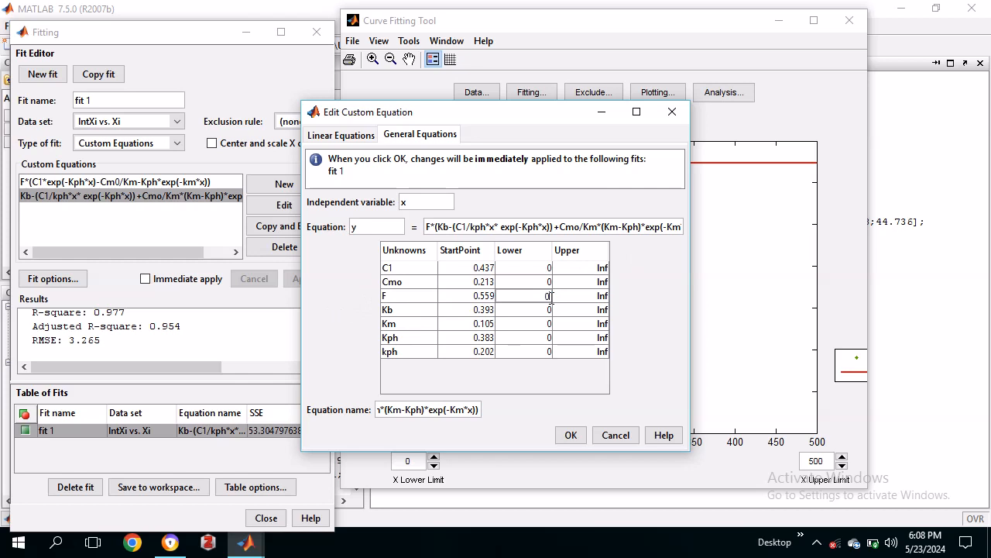
pyautogui.click(606, 296)
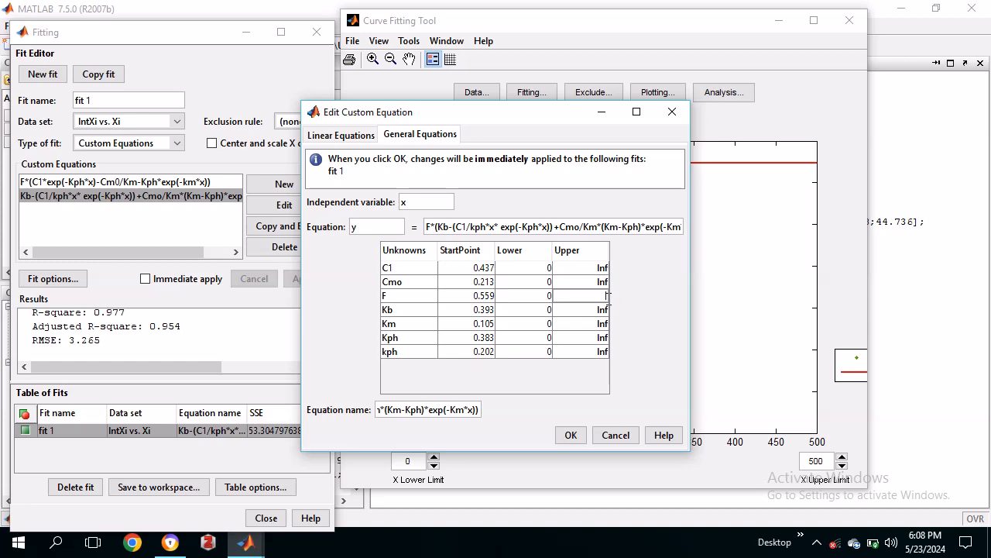
pyautogui.click(579, 437)
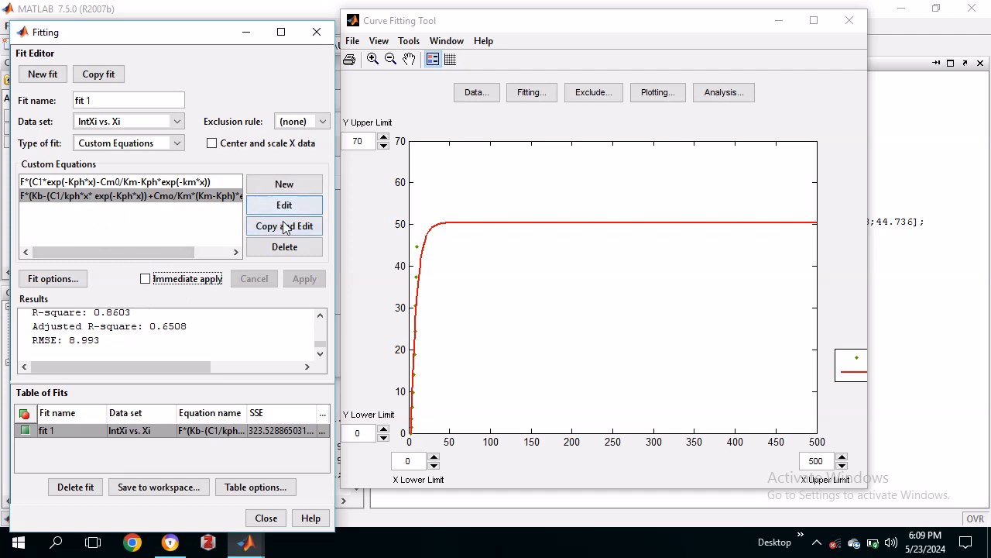
# Step: Remove the leading F* multiplier from the selected custom equation, keeping the outer parentheses, and apply the change to fit 1
pyautogui.click(283, 206)
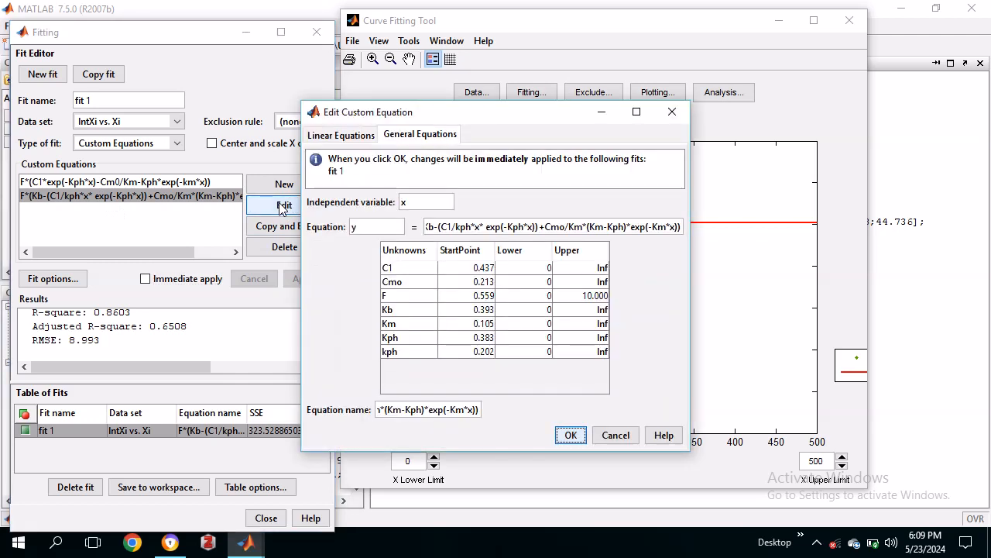
pyautogui.click(427, 229)
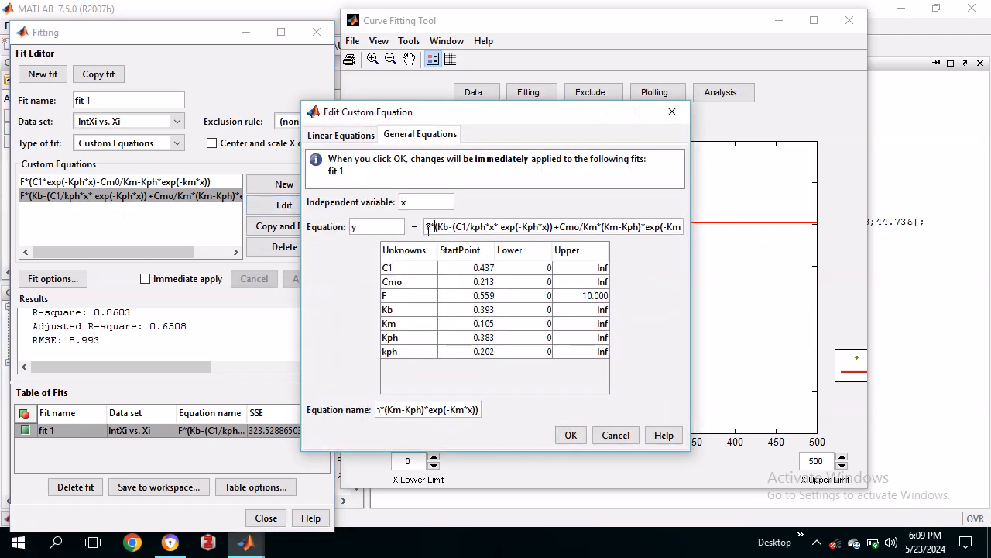
pyautogui.press('Delete')
pyautogui.press('Delete')
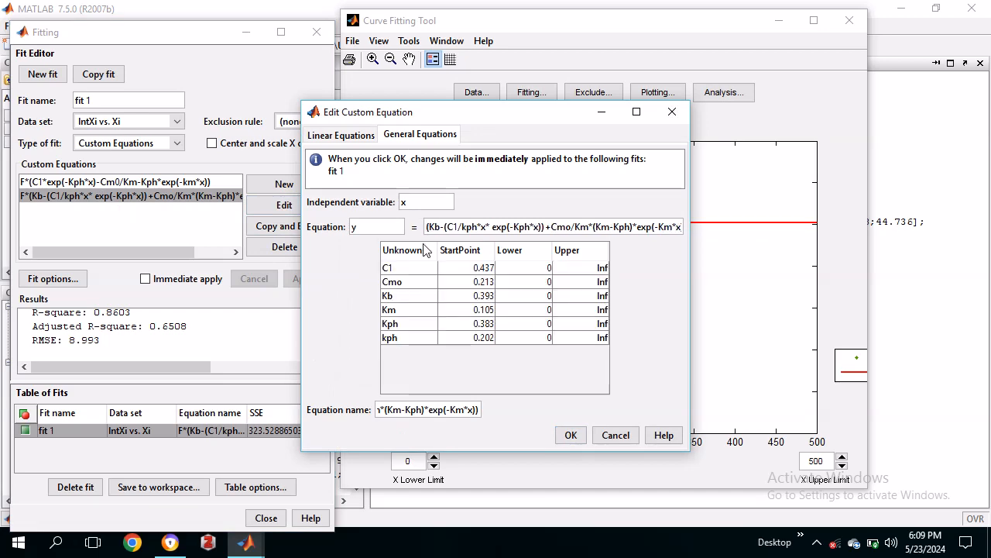
pyautogui.click(570, 435)
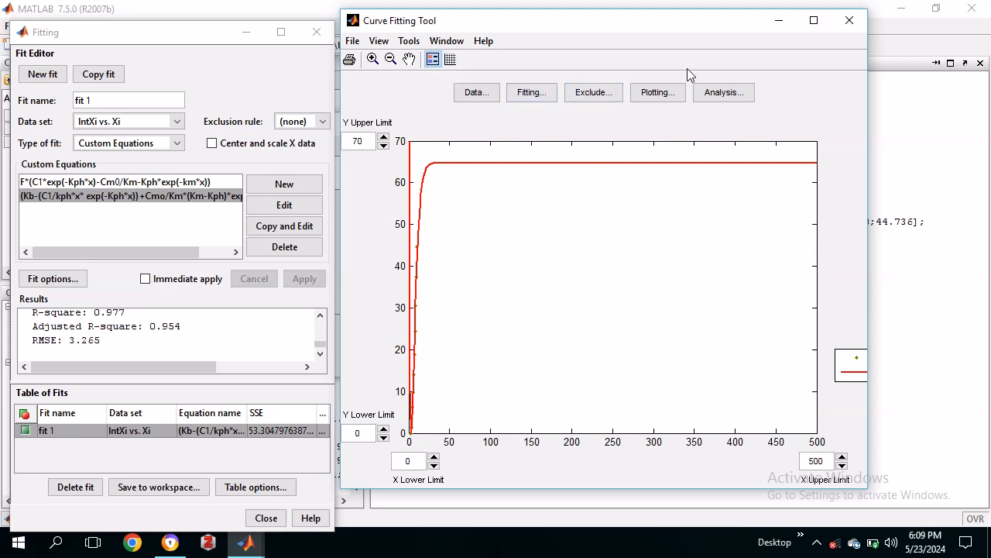
pyautogui.click(724, 92)
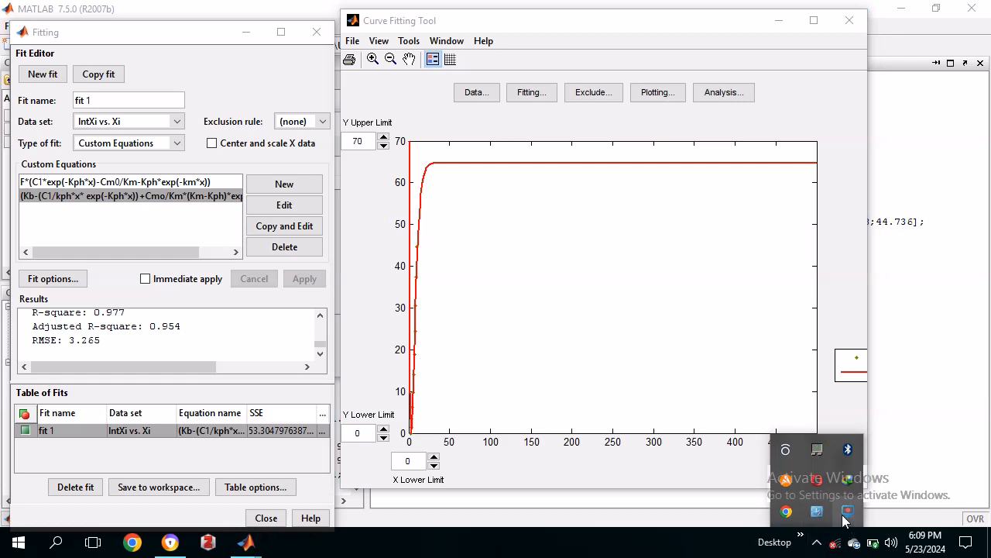
pyautogui.rightClick(846, 513)
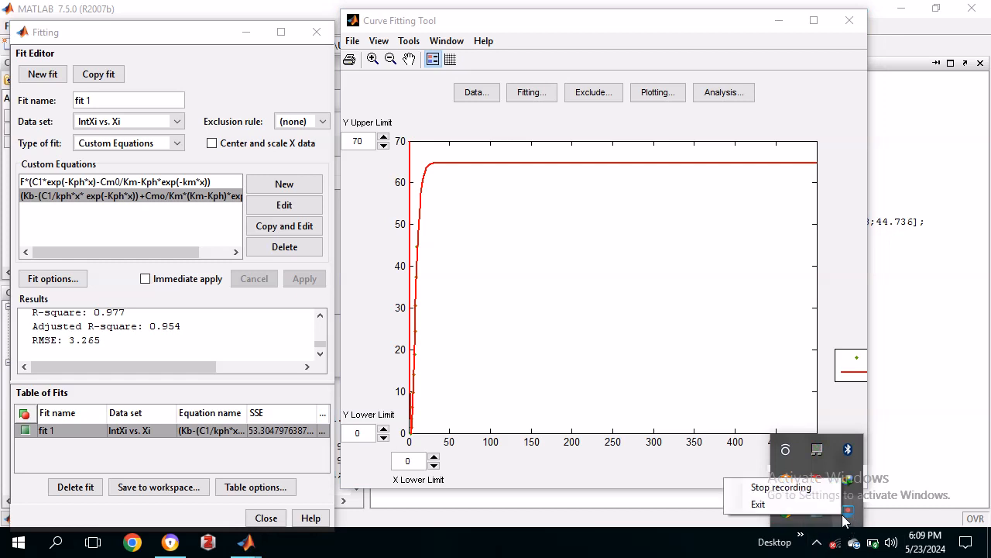